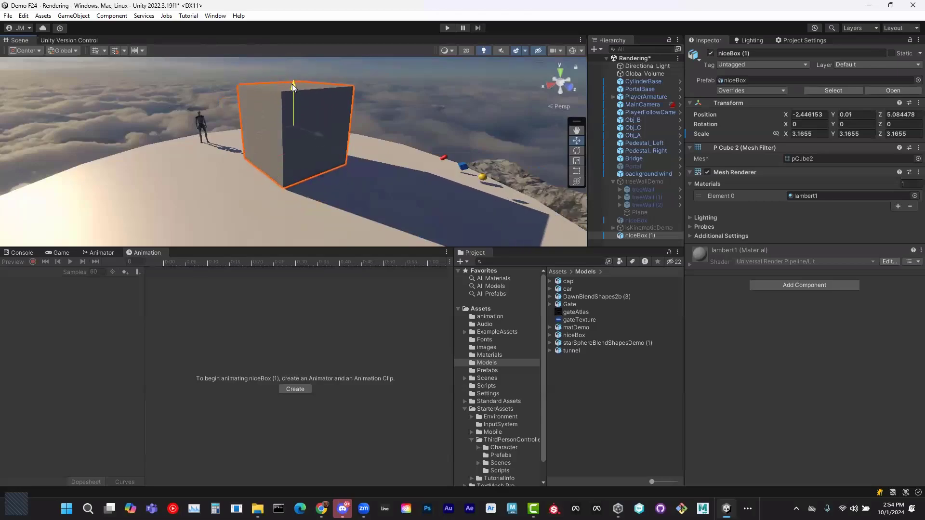
Enlarge the Scene view area around the large box and clear the object selection.
{"action": "scroll", "coordinate": [343, 158], "scroll_direction": "up", "scroll_amount": 3}
{"action": "middle_click_drag", "start_coordinate": [418, 164], "coordinate": [444, 214]}
{"action": "scroll", "coordinate": [418, 213], "scroll_direction": "up", "scroll_amount": 3}
{"action": "scroll", "coordinate": [418, 215], "scroll_direction": "up", "scroll_amount": 1}
{"action": "left_click_drag", "start_coordinate": [412, 204], "coordinate": [375, 215], "text": "alt"}
{"action": "left_click_drag", "start_coordinate": [647, 248], "coordinate": [646, 285]}
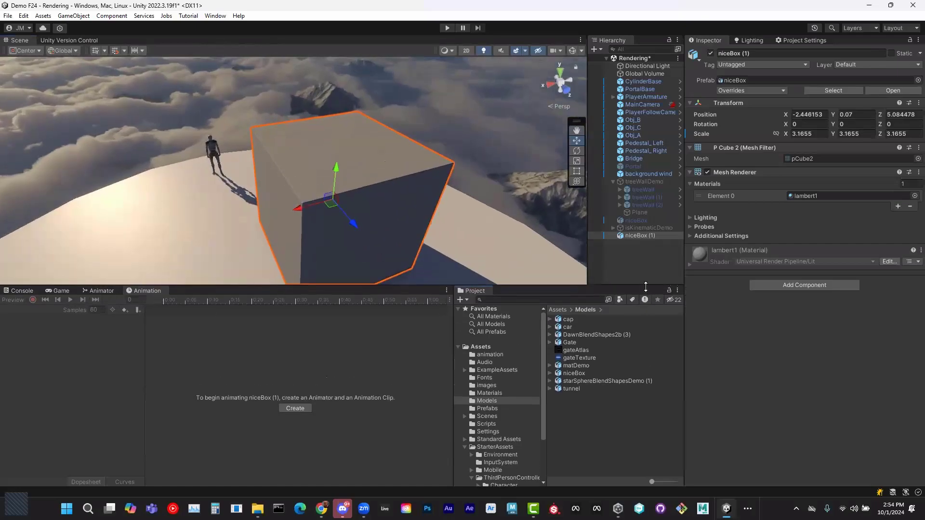
{"action": "left_click", "coordinate": [638, 266]}
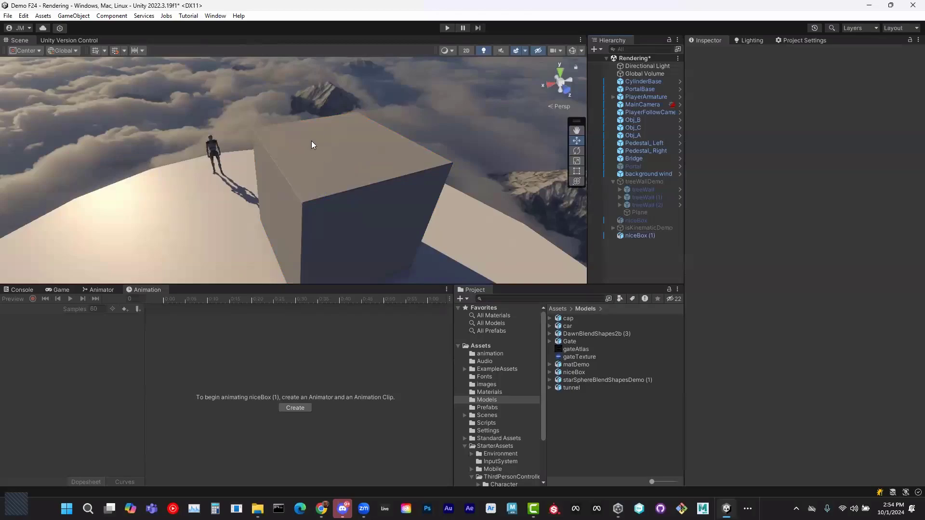
{"action": "left_click_drag", "start_coordinate": [239, 235], "coordinate": [270, 215], "text": "alt"}
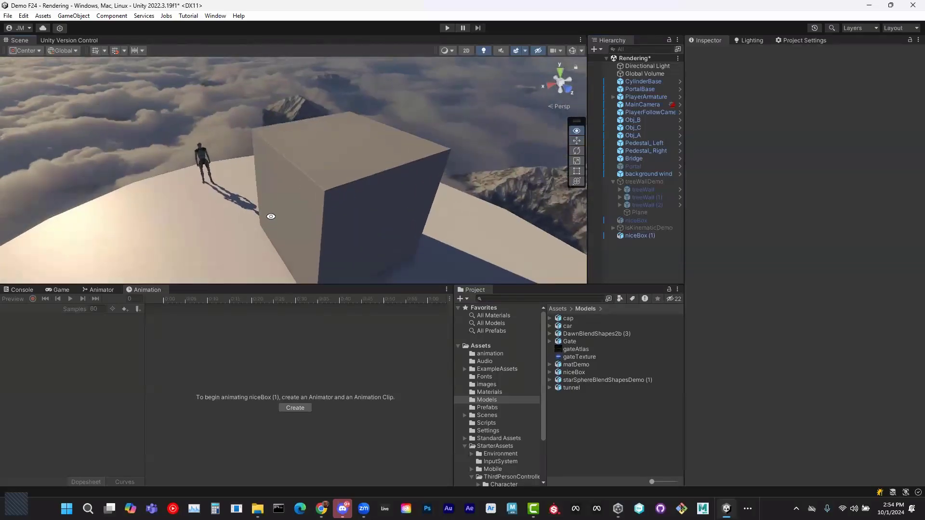
Create a material named stone in the Materials folder and apply it to niceBox (1).
{"action": "left_click", "coordinate": [501, 385]}
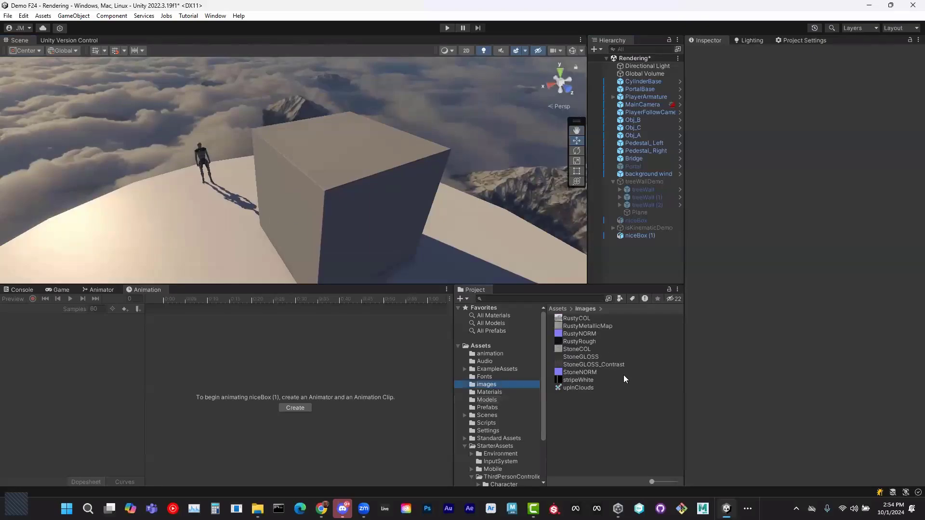
{"action": "left_click", "coordinate": [496, 393]}
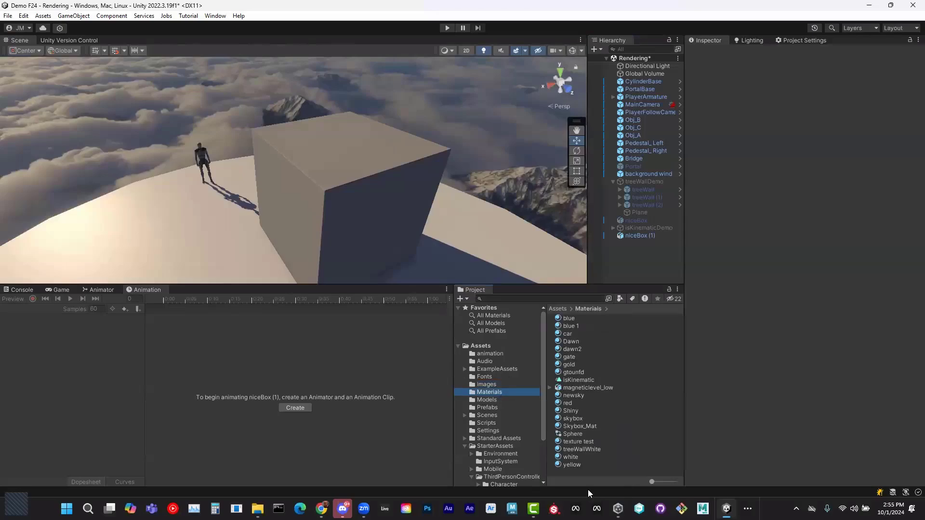
{"action": "right_click", "coordinate": [591, 471]}
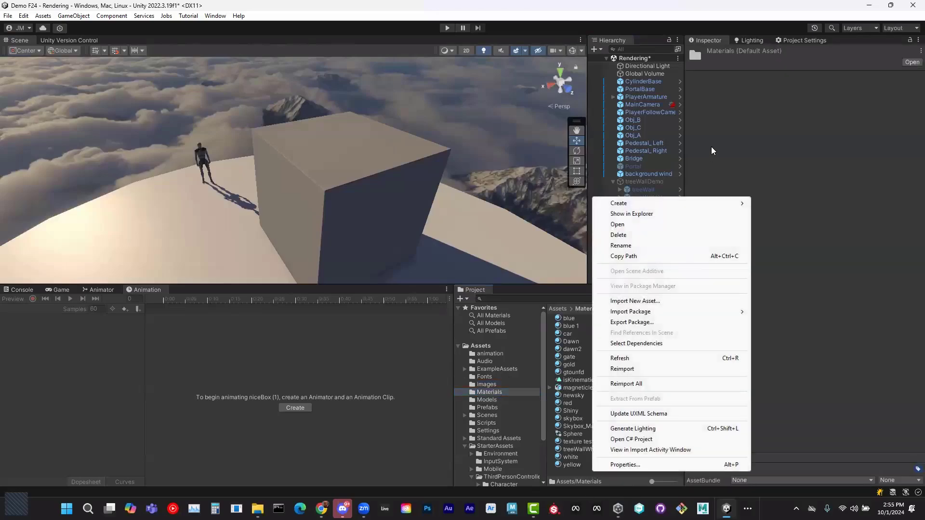
{"action": "mouse_move", "coordinate": [717, 205]}
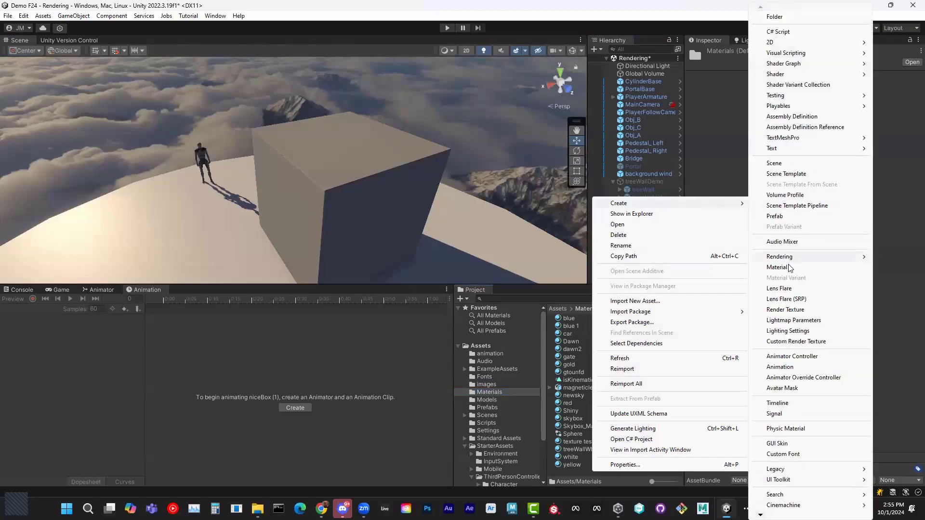
{"action": "left_click", "coordinate": [788, 268]}
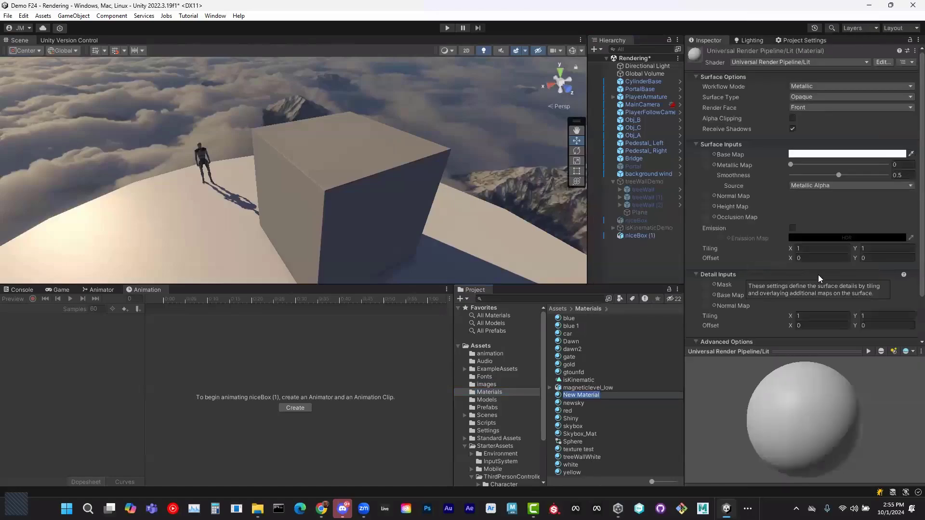
{"action": "type", "text": "stone"}
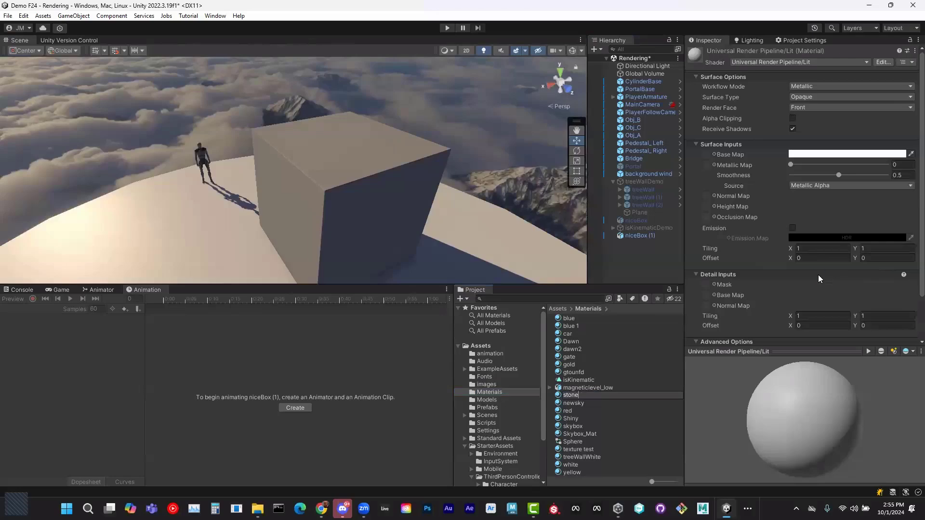
{"action": "key", "text": "Return"}
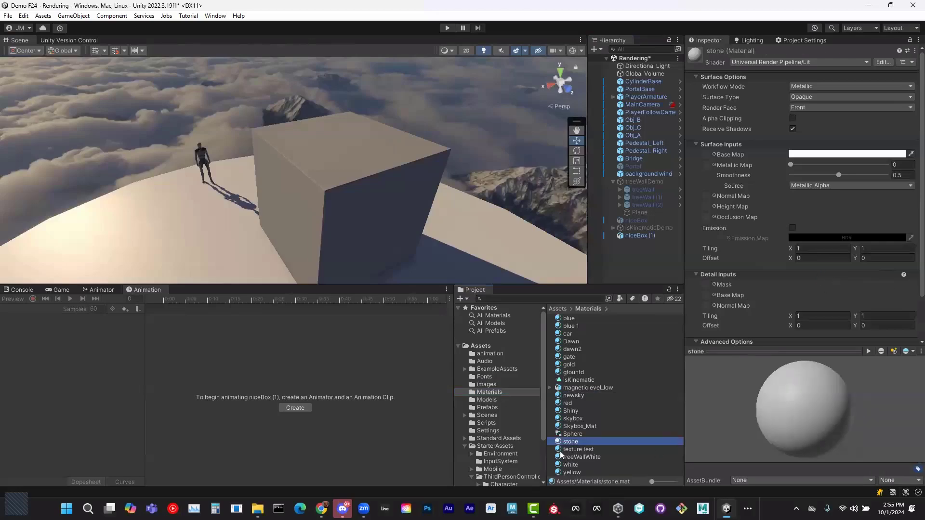
{"action": "left_click_drag", "start_coordinate": [559, 444], "coordinate": [624, 239]}
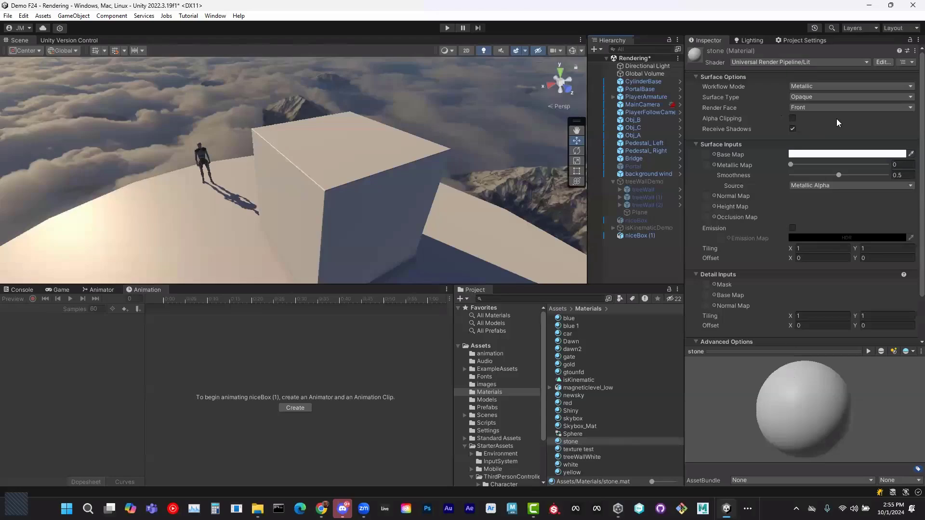
Try the stone material in the Specular workflow with smoothness at 0.449, and return the workflow mode to Metallic.
{"action": "left_click", "coordinate": [816, 87]}
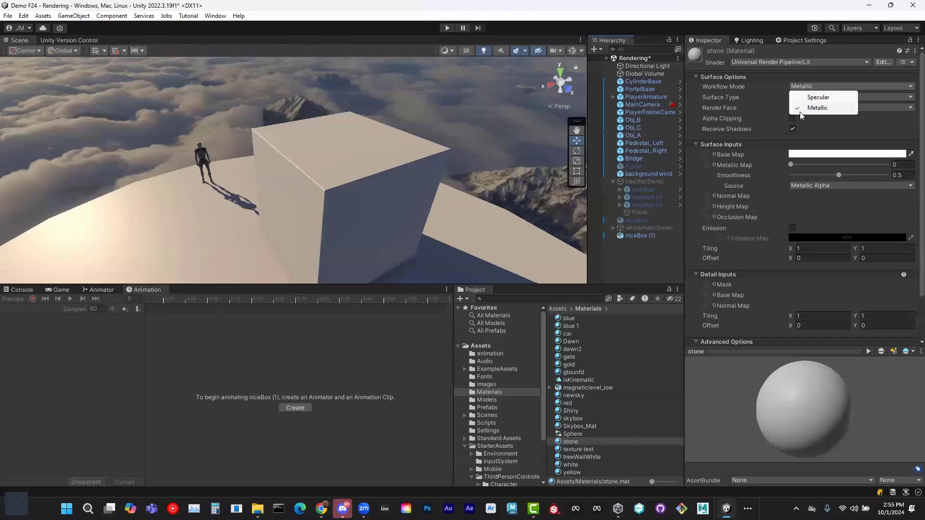
{"action": "left_click", "coordinate": [812, 98]}
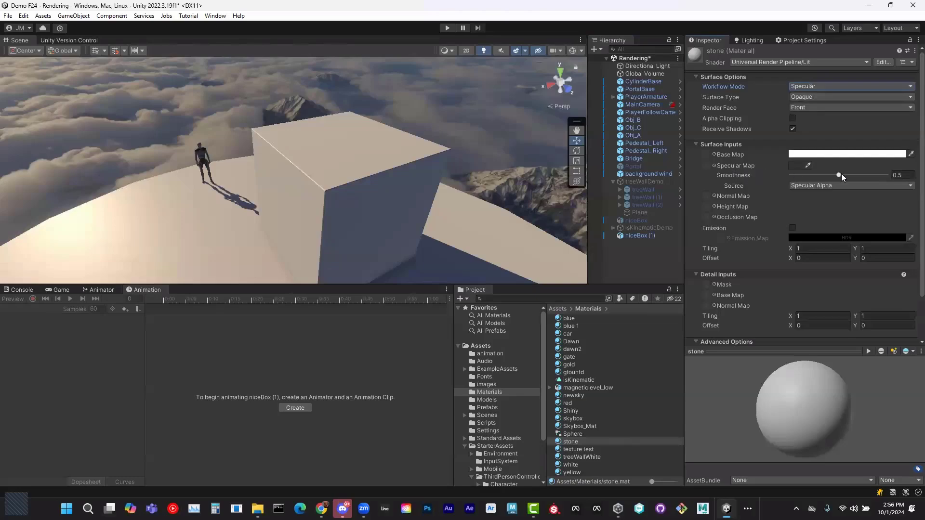
{"action": "mouse_move", "coordinate": [839, 175]}
{"action": "left_mouse_down"}
{"action": "mouse_move", "coordinate": [909, 187]}
{"action": "mouse_move", "coordinate": [843, 187]}
{"action": "mouse_move", "coordinate": [909, 183]}
{"action": "mouse_move", "coordinate": [885, 176]}
{"action": "mouse_move", "coordinate": [829, 181]}
{"action": "mouse_move", "coordinate": [858, 181]}
{"action": "mouse_move", "coordinate": [836, 187]}
{"action": "left_mouse_up"}
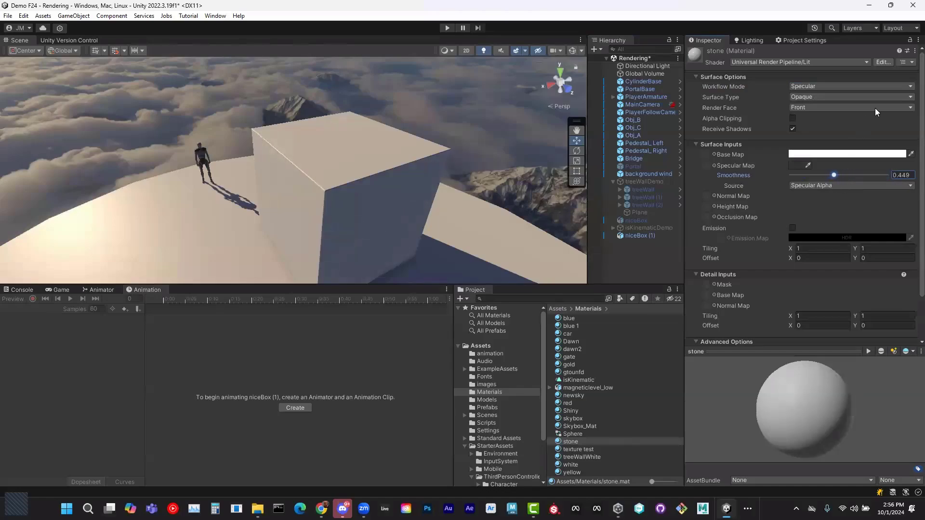
{"action": "left_click", "coordinate": [910, 87]}
{"action": "left_click", "coordinate": [831, 112]}
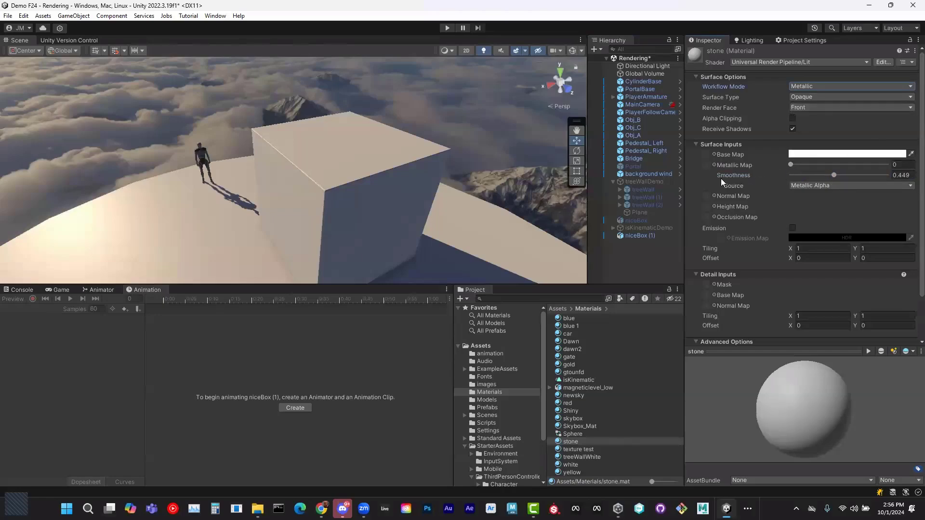
Set the stone material's smoothness to 0.667, and try the metallic value at 0.783 before returning it to 0.
{"action": "left_click_drag", "start_coordinate": [833, 175], "coordinate": [855, 177]}
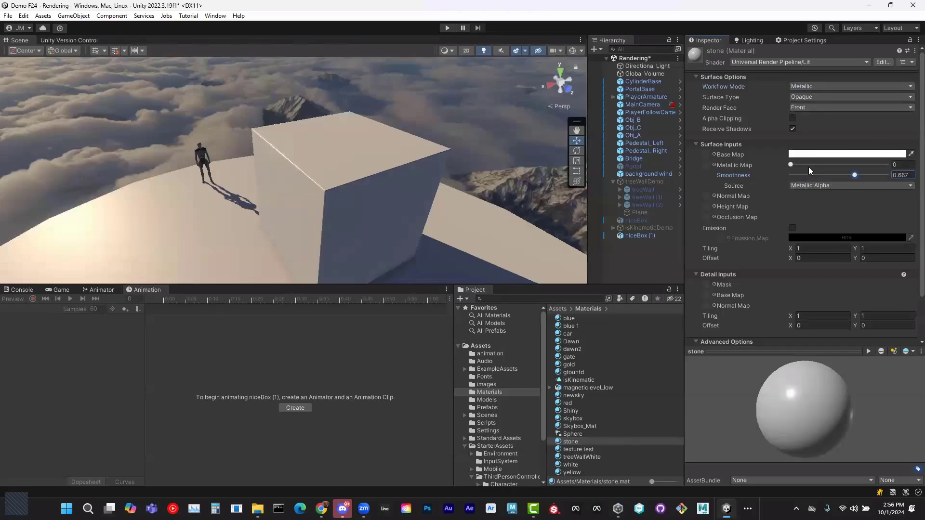
{"action": "left_click_drag", "start_coordinate": [791, 166], "coordinate": [866, 164]}
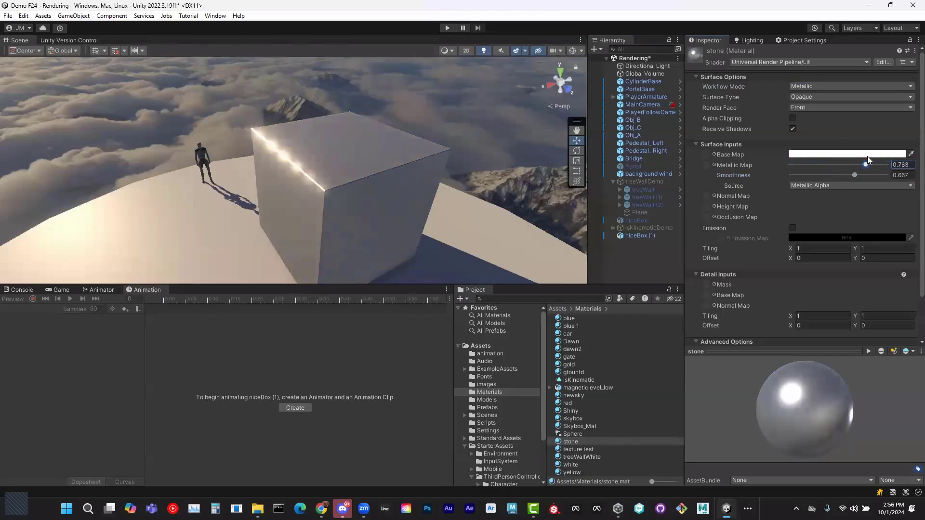
{"action": "left_click_drag", "start_coordinate": [333, 176], "coordinate": [532, 176], "text": "alt"}
{"action": "left_click_drag", "start_coordinate": [866, 165], "coordinate": [755, 176]}
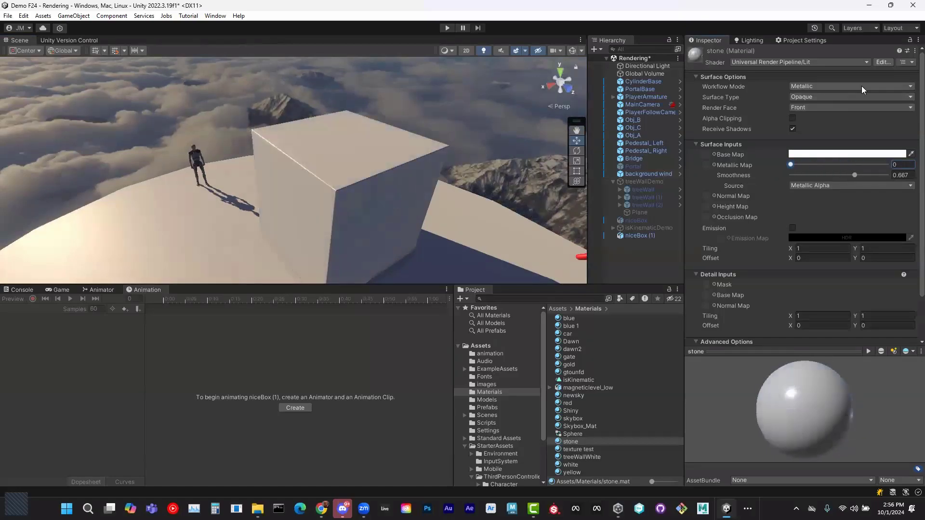
Switch the stone material's workflow mode to Specular and try the StoneCOL texture as its base map.
{"action": "left_click", "coordinate": [909, 89]}
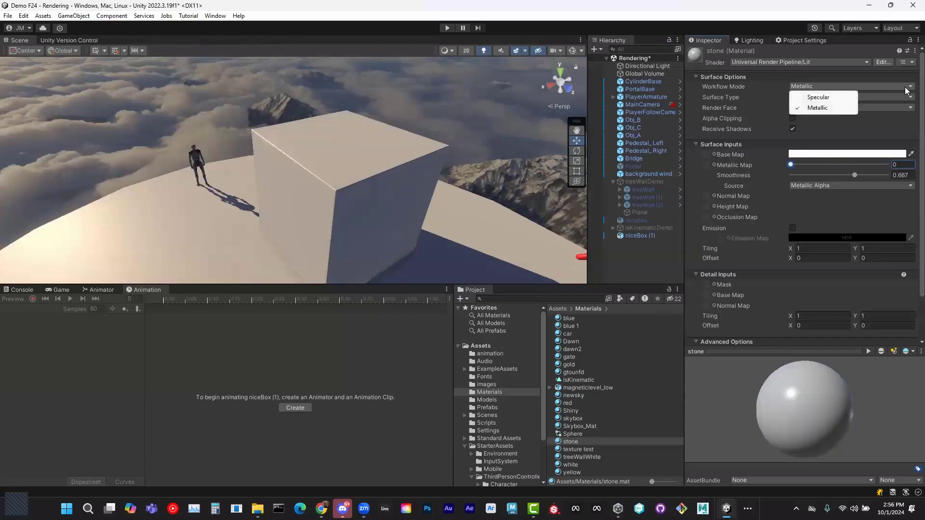
{"action": "left_click", "coordinate": [828, 97]}
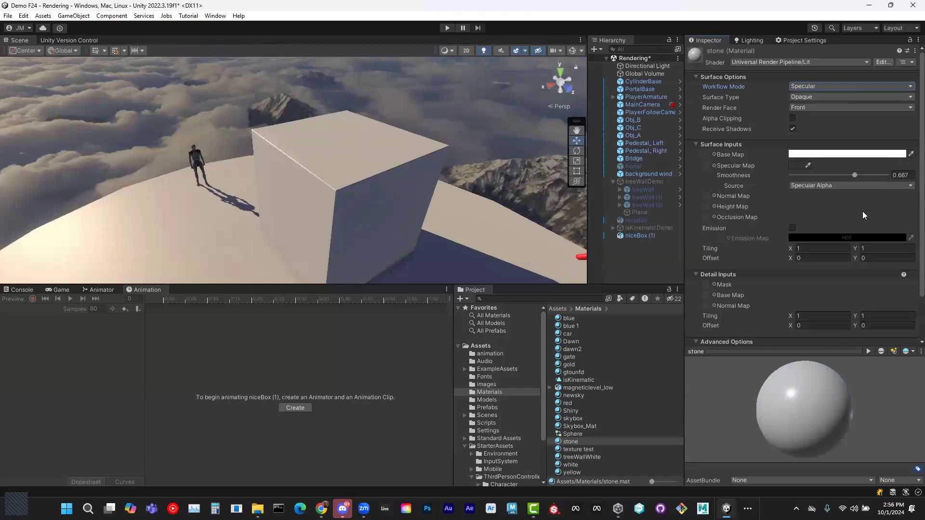
{"action": "left_click", "coordinate": [486, 385]}
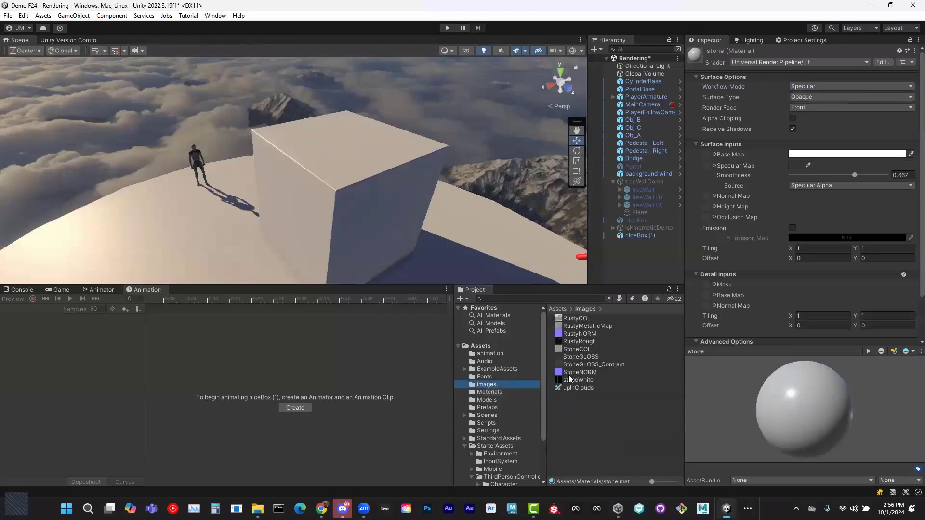
{"action": "left_click_drag", "start_coordinate": [563, 353], "coordinate": [705, 155]}
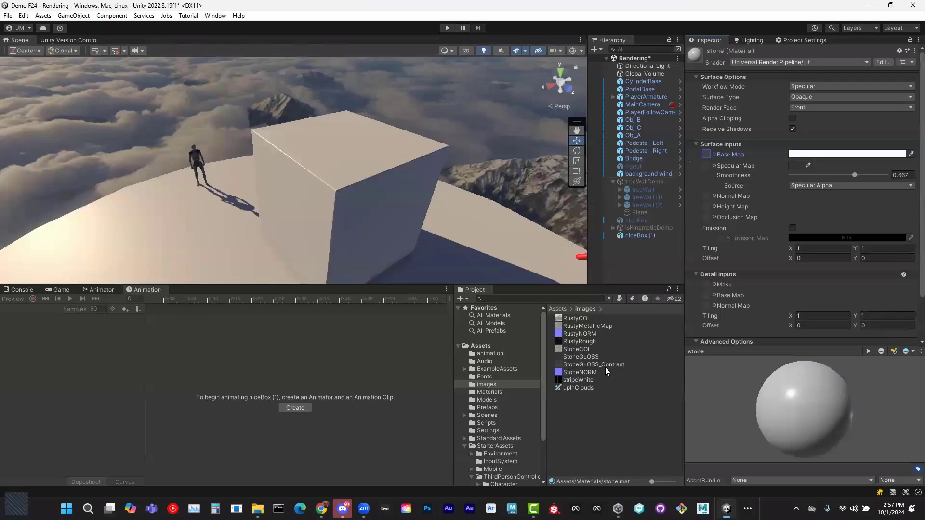
Assign the StoneNORM texture as the stone material's normal map and fix its import type to normal map.
{"action": "left_click_drag", "start_coordinate": [561, 373], "coordinate": [580, 370]}
{"action": "left_click_drag", "start_coordinate": [561, 372], "coordinate": [708, 201]}
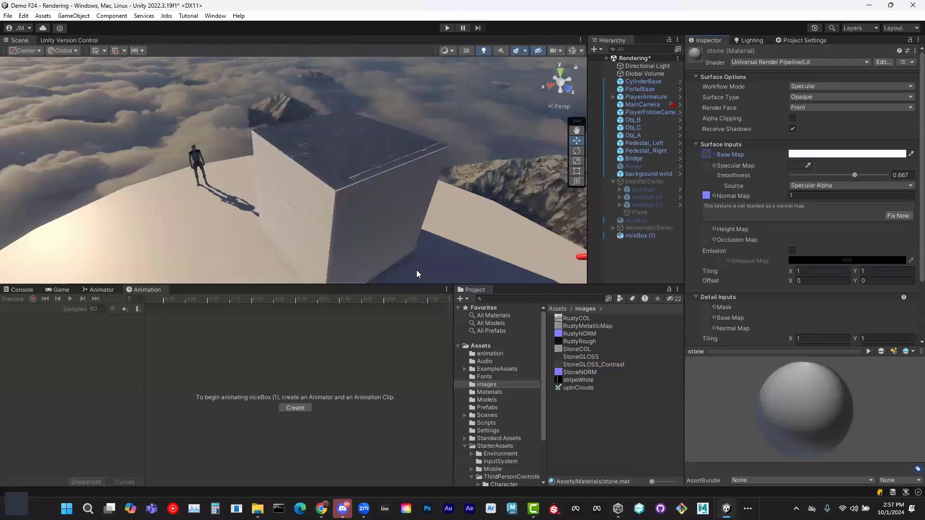
{"action": "right_click_drag", "start_coordinate": [360, 210], "coordinate": [395, 259], "text": "alt"}
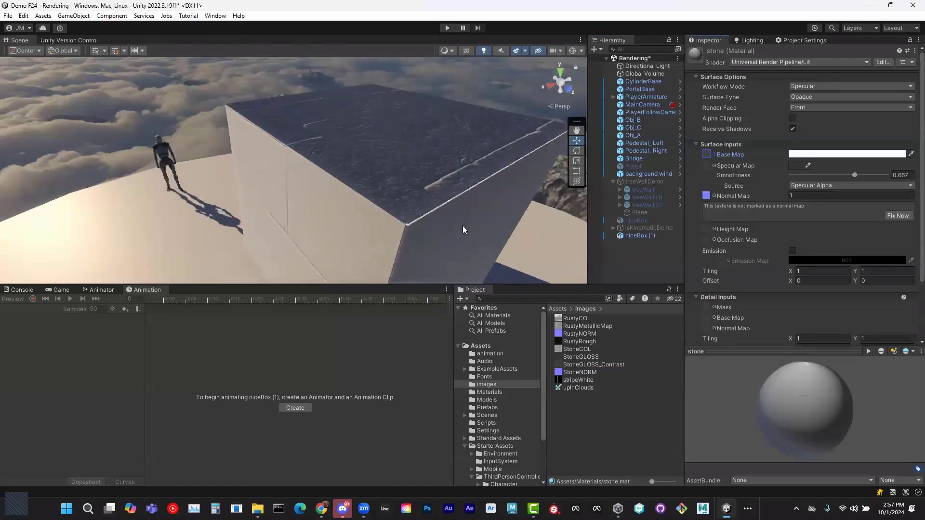
{"action": "left_click_drag", "start_coordinate": [472, 226], "coordinate": [548, 238], "text": "alt"}
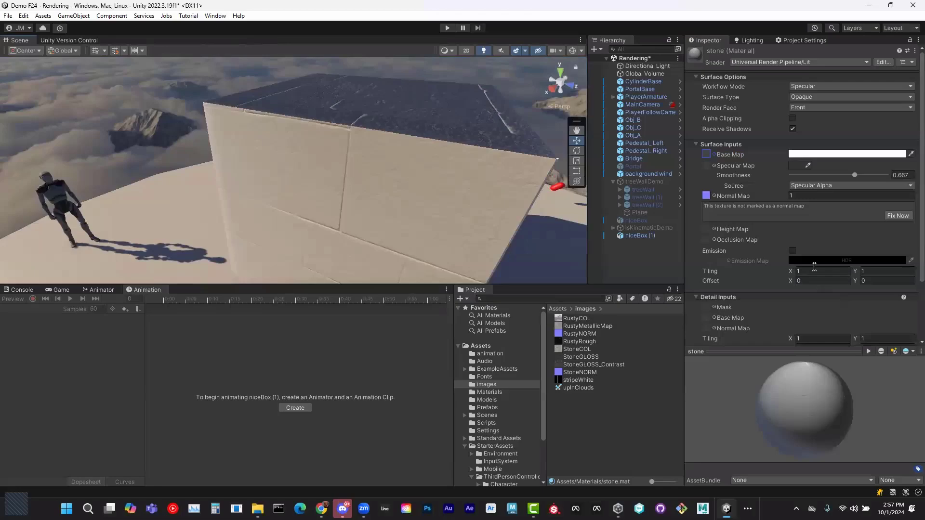
{"action": "left_click", "coordinate": [898, 216]}
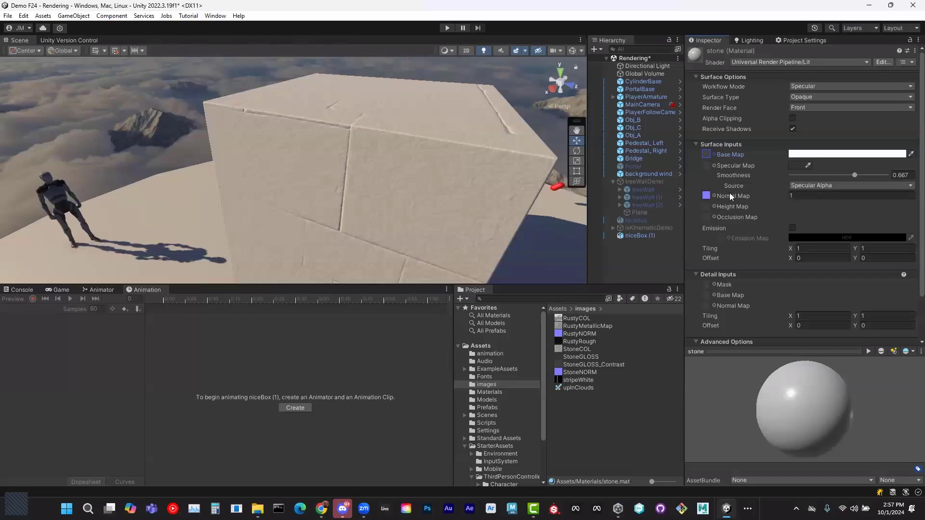
Try normal map strengths of .3 and -1 on the stone material and inspect the box's lit face.
{"action": "right_click_drag", "start_coordinate": [422, 188], "coordinate": [358, 45]}
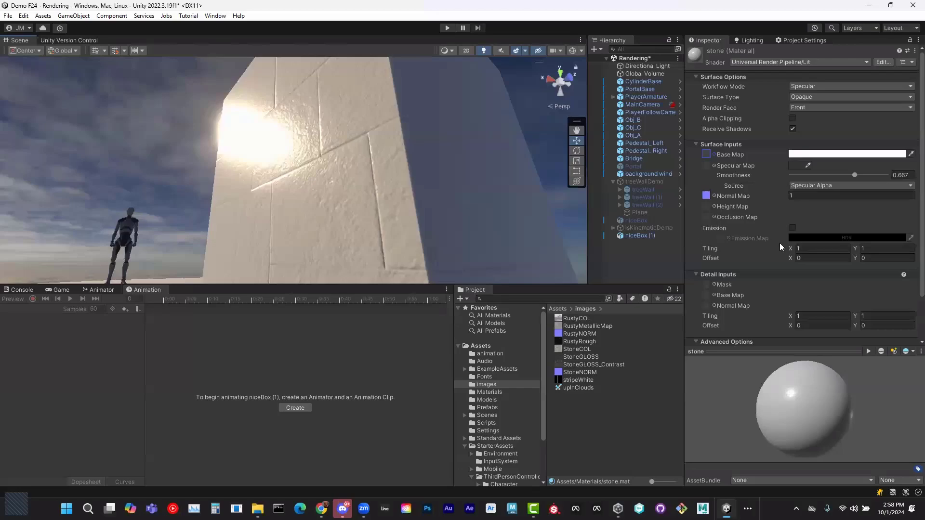
{"action": "left_click", "coordinate": [794, 195]}
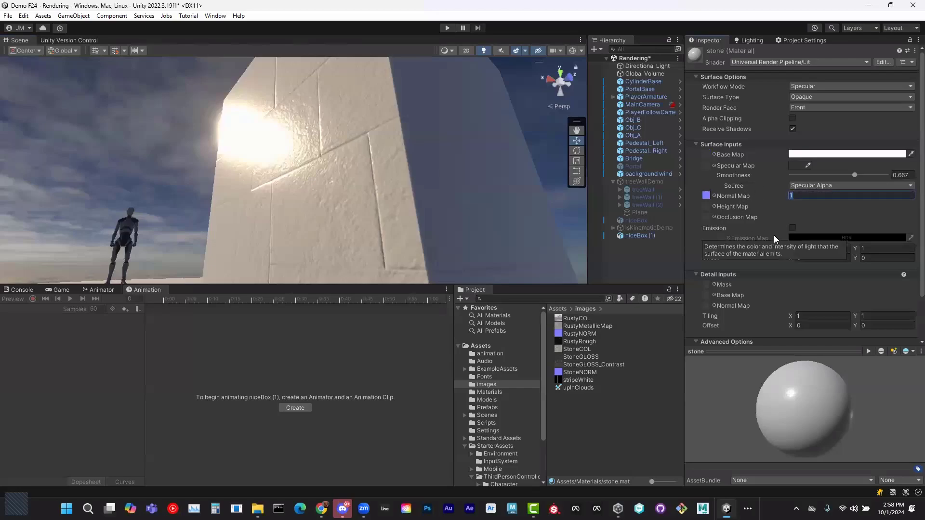
{"action": "key", "text": "BackSpace"}
{"action": "type", "text": ".3"}
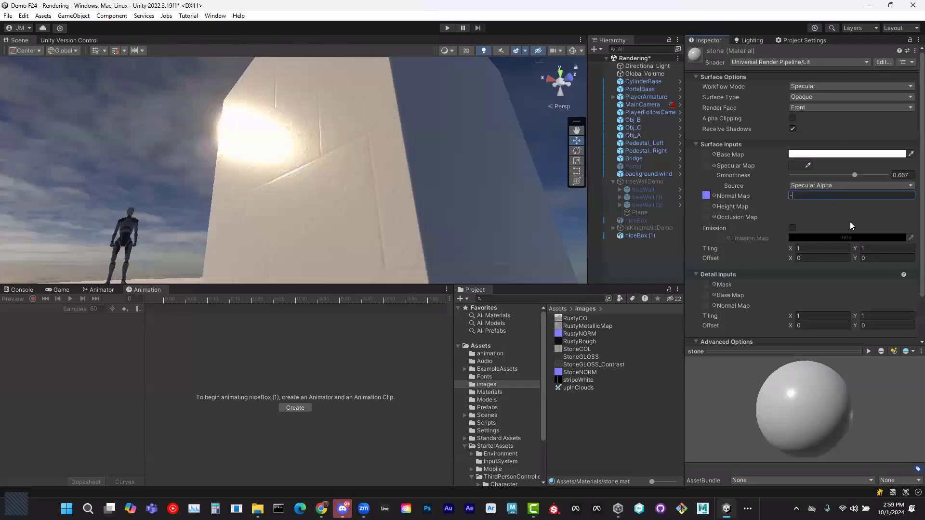
{"action": "type", "text": "-1"}
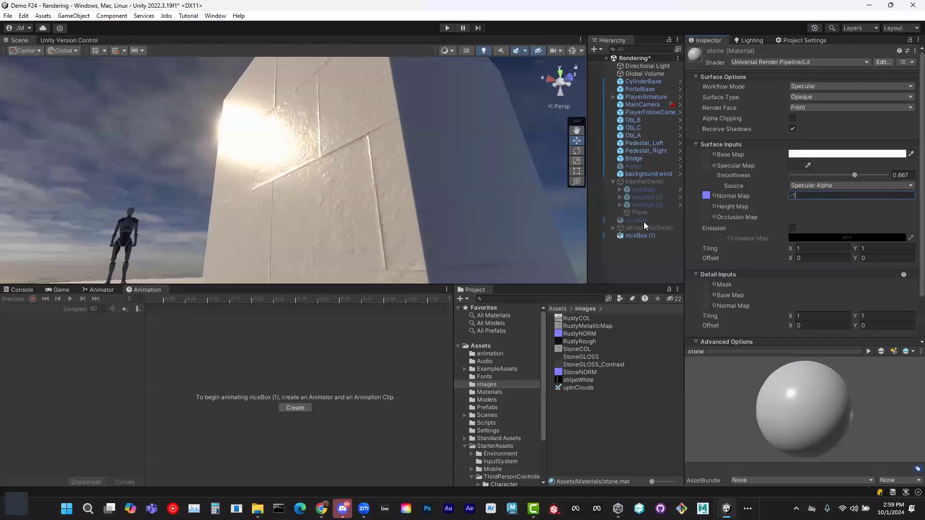
{"action": "right_click_drag", "start_coordinate": [320, 213], "coordinate": [393, 239]}
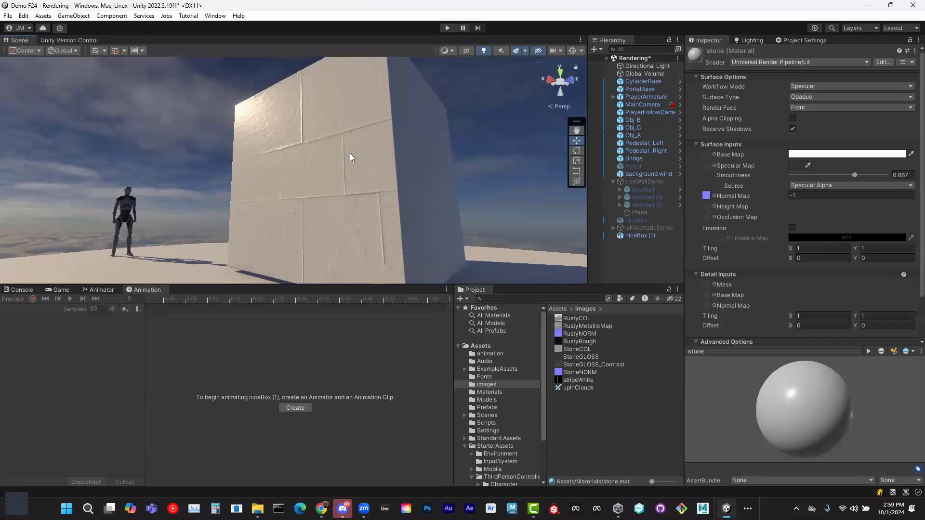
Try a normal map strength of 5 on the stone material, and return the strength to 1.
{"action": "left_click", "coordinate": [792, 195]}
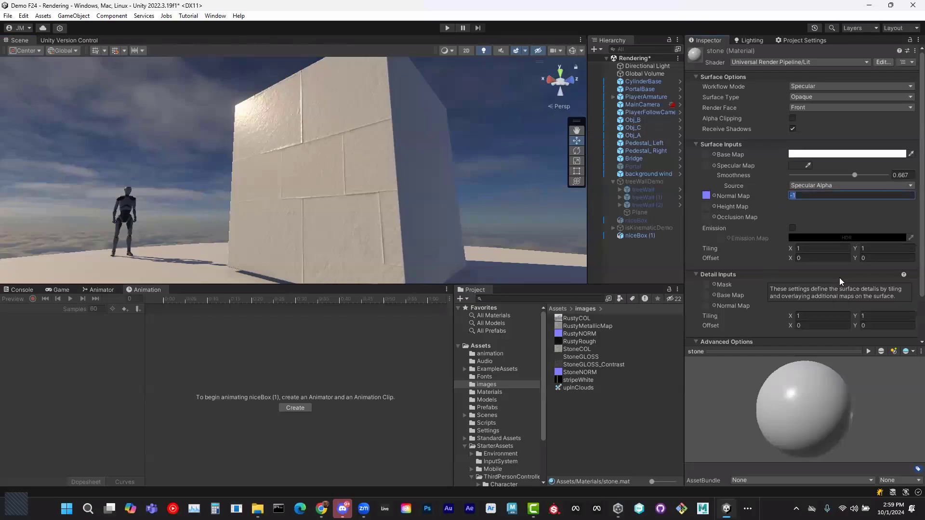
{"action": "type", "text": "5"}
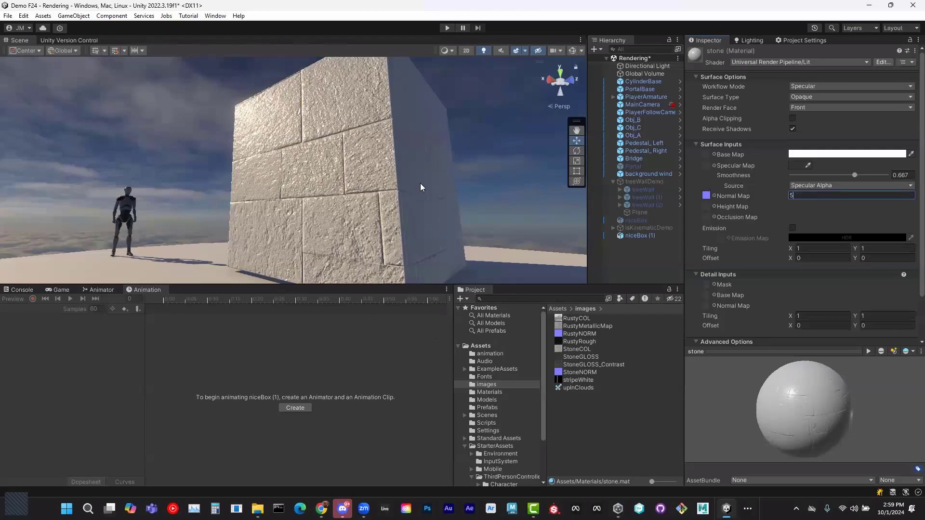
{"action": "left_click_drag", "start_coordinate": [339, 168], "coordinate": [296, 211], "text": "alt"}
{"action": "left_click", "coordinate": [790, 195]}
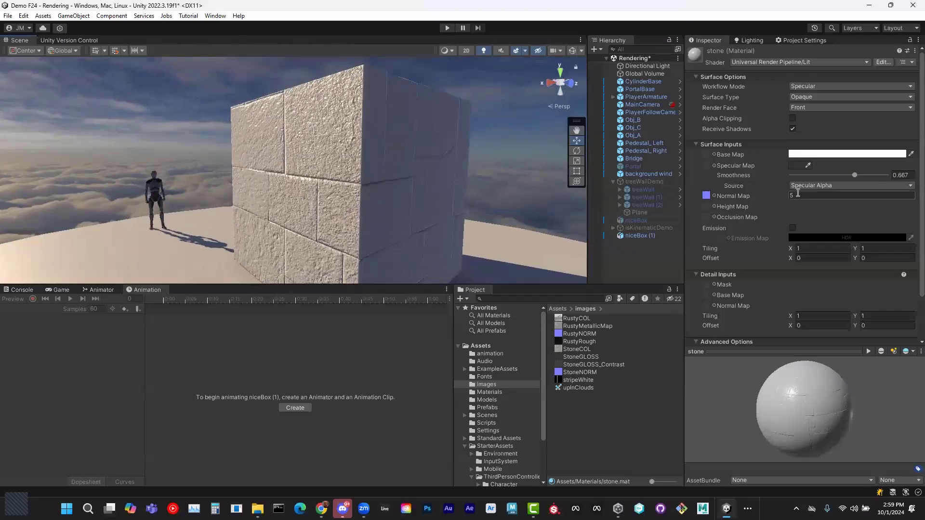
{"action": "type", "text": "1"}
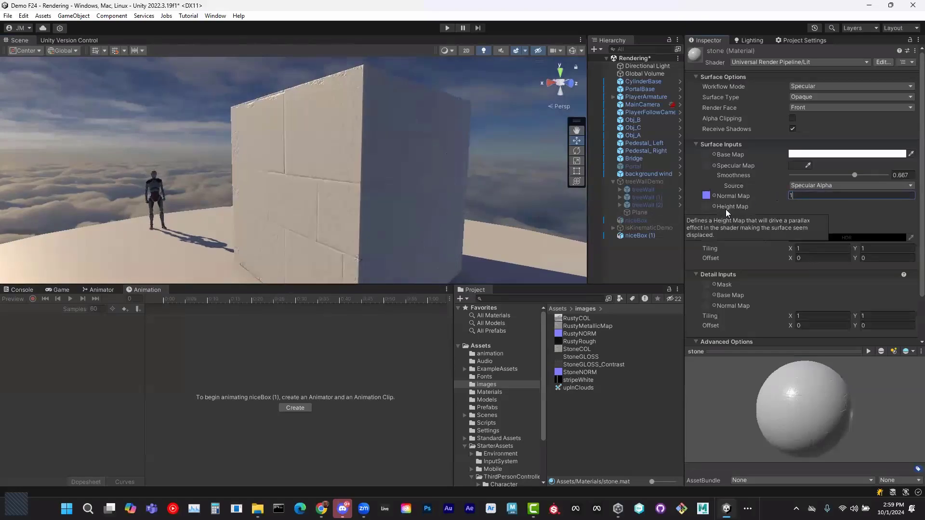
Compare the StoneGLOSS and StoneGLOSS_Contrast textures in an enlarged preview.
{"action": "left_click_drag", "start_coordinate": [306, 207], "coordinate": [366, 212], "text": "alt"}
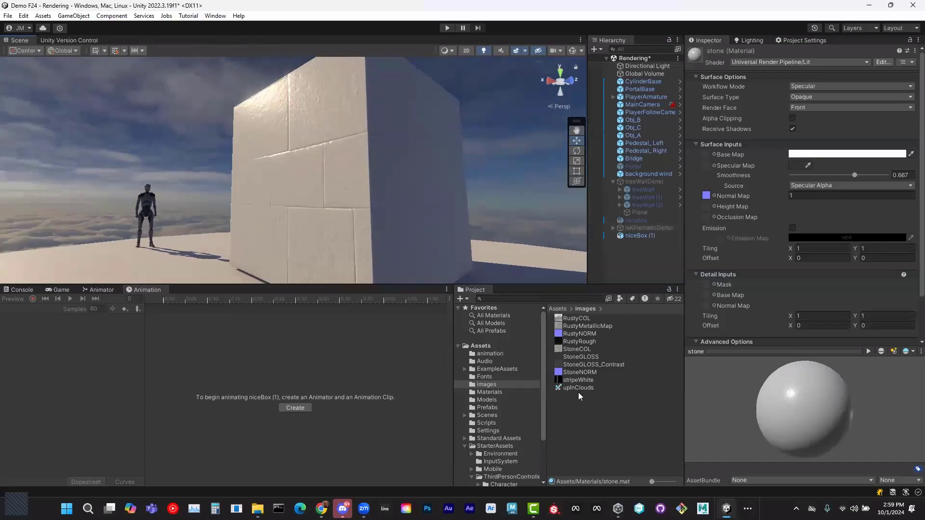
{"action": "left_click", "coordinate": [575, 356]}
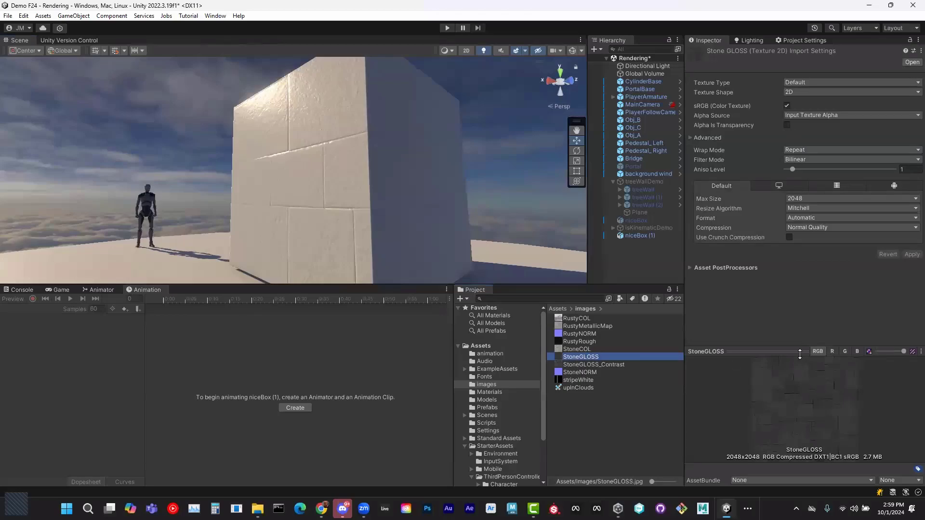
{"action": "left_click_drag", "start_coordinate": [803, 355], "coordinate": [799, 266]}
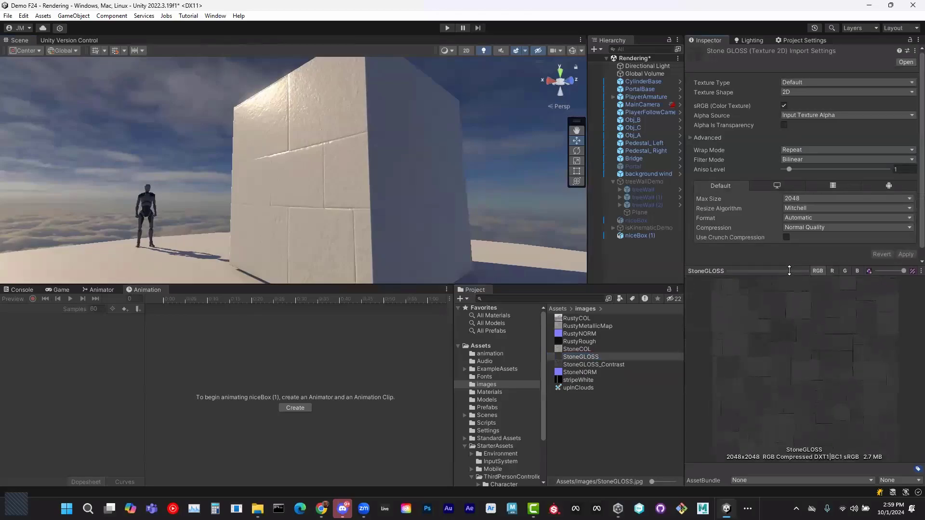
{"action": "left_click", "coordinate": [611, 365]}
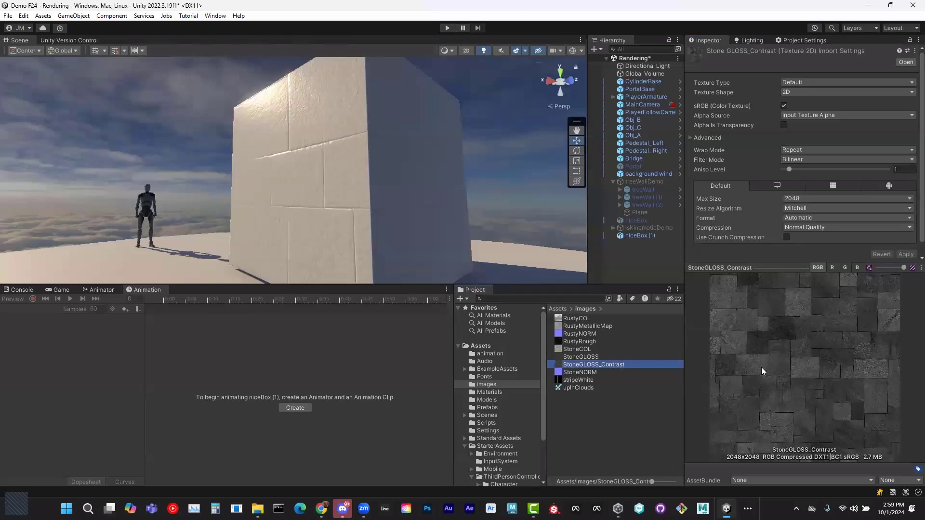
{"action": "left_click", "coordinate": [613, 357]}
{"action": "left_click", "coordinate": [618, 365]}
{"action": "left_click_drag", "start_coordinate": [751, 265], "coordinate": [751, 344]}
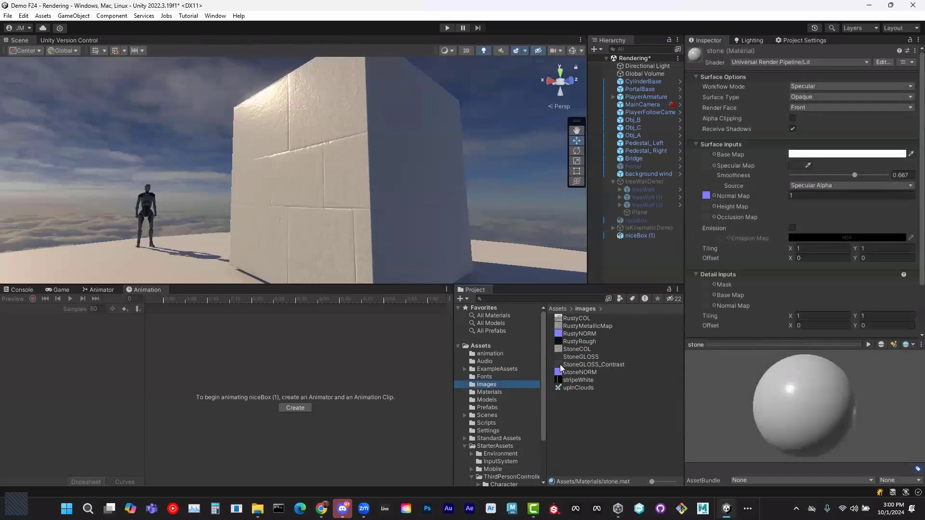
Assign the StoneGLOSS_Contrast texture as the stone material's specular map and clear its normal map to None.
{"action": "left_click_drag", "start_coordinate": [592, 365], "coordinate": [708, 168]}
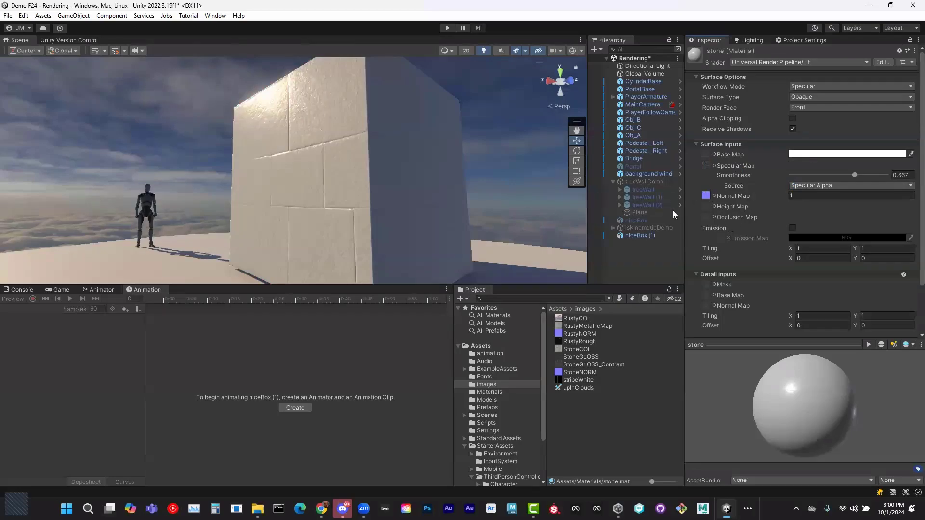
{"action": "left_click", "coordinate": [707, 197]}
{"action": "left_click", "coordinate": [713, 196]}
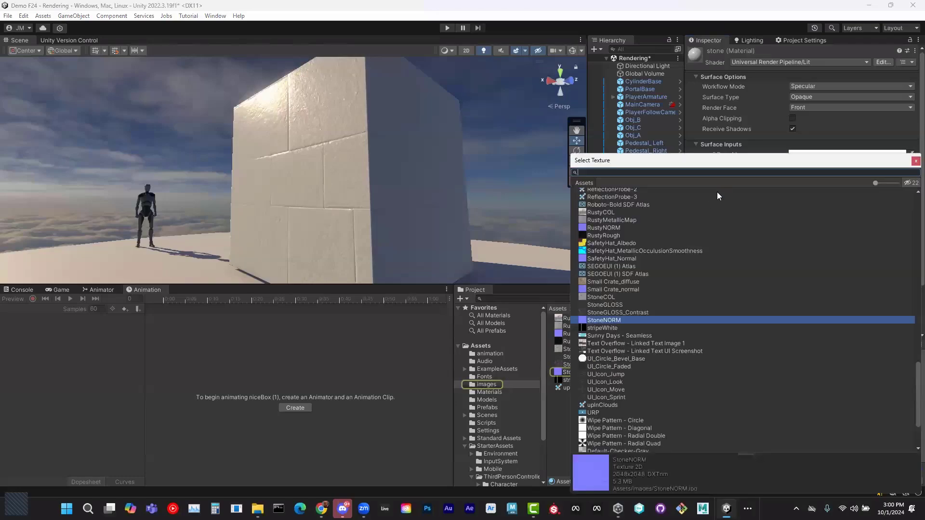
{"action": "scroll", "coordinate": [699, 280], "scroll_direction": "up", "scroll_amount": 20}
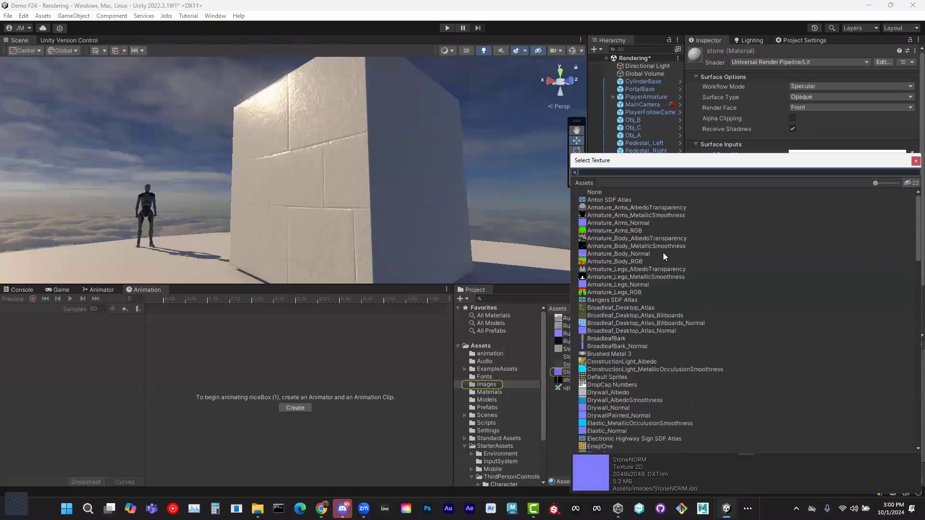
{"action": "left_click", "coordinate": [594, 193]}
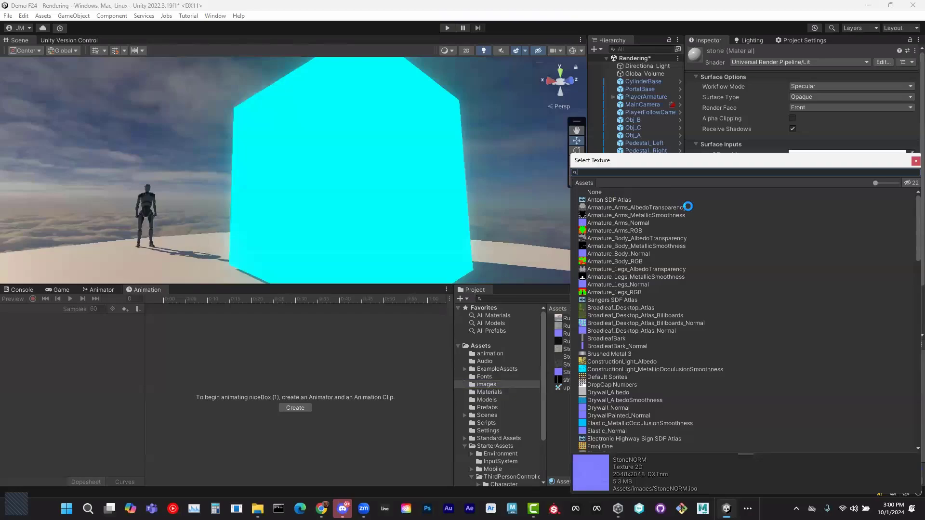
{"action": "left_click_drag", "start_coordinate": [389, 177], "coordinate": [362, 173], "text": "alt"}
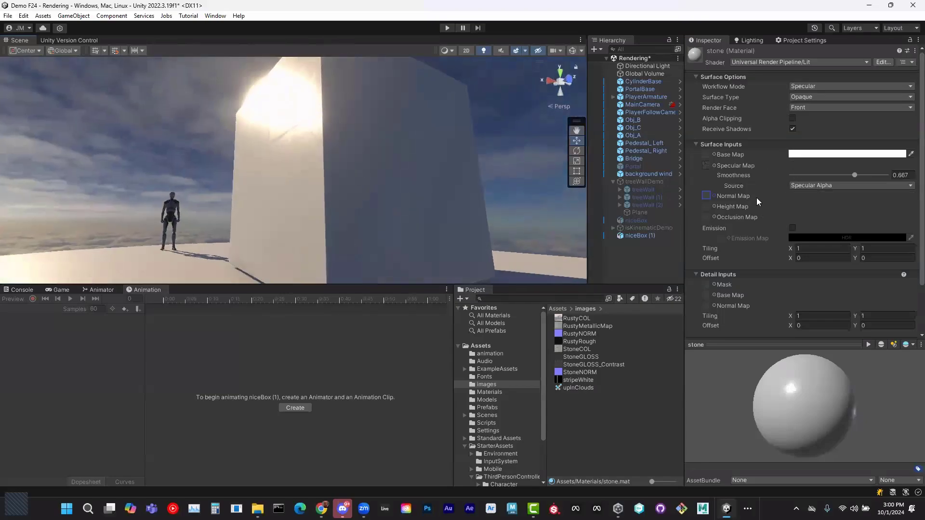
Set the stone material's smoothness to about 0.434 and assign StoneNORM as its normal map again.
{"action": "left_click_drag", "start_coordinate": [854, 175], "coordinate": [832, 175]}
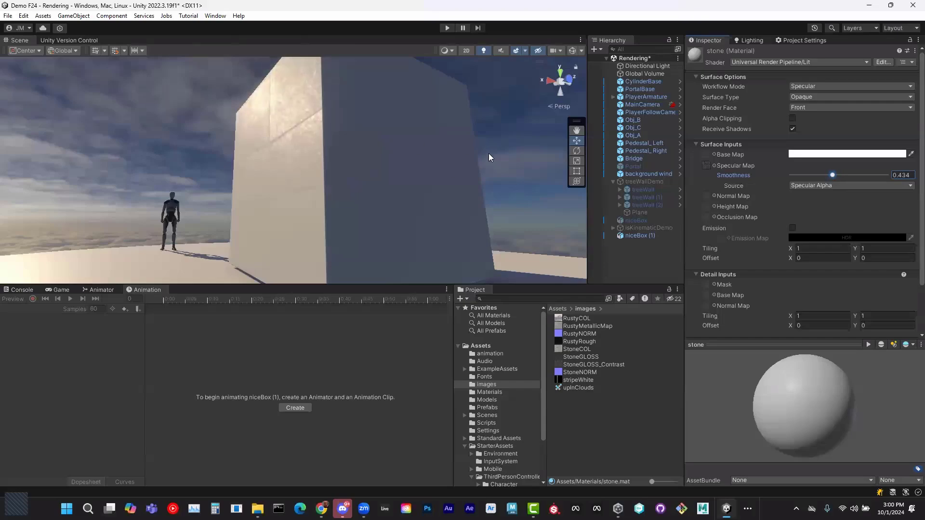
{"action": "left_click_drag", "start_coordinate": [387, 167], "coordinate": [201, 308], "text": "alt"}
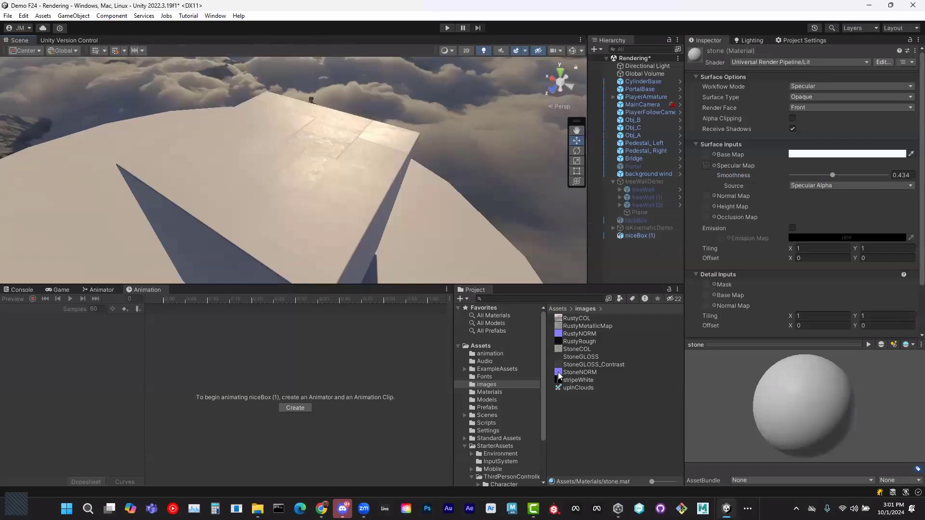
{"action": "left_click_drag", "start_coordinate": [559, 376], "coordinate": [707, 196]}
{"action": "left_click_drag", "start_coordinate": [425, 194], "coordinate": [541, 207], "text": "alt"}
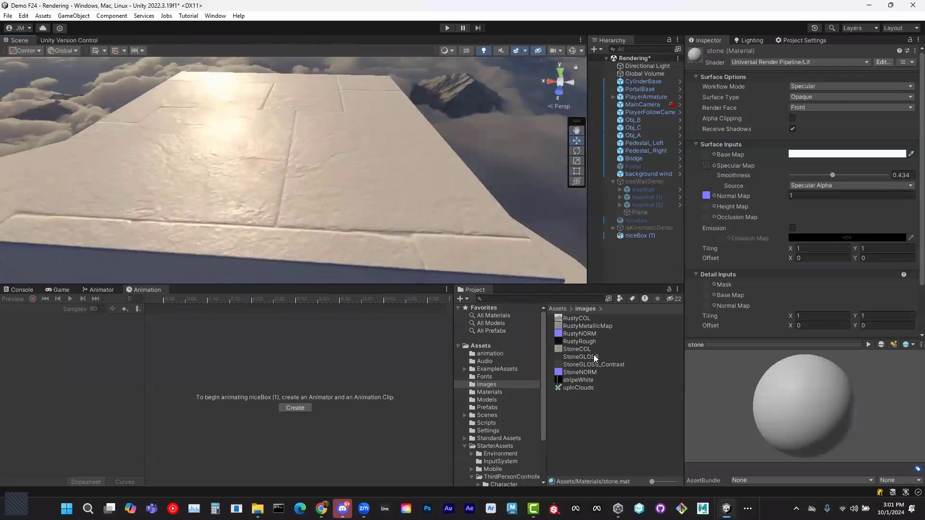
Assign the StoneCOL texture as the stone material's base map and inspect the box from several sides.
{"action": "left_click_drag", "start_coordinate": [560, 350], "coordinate": [704, 154]}
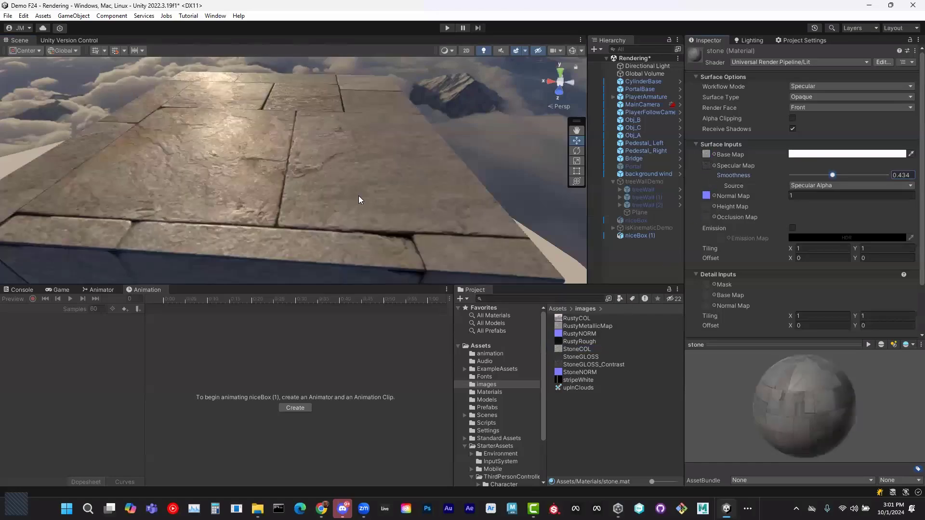
{"action": "scroll", "coordinate": [359, 198], "scroll_direction": "down", "scroll_amount": 5}
{"action": "left_click_drag", "start_coordinate": [344, 226], "coordinate": [549, 226], "text": "alt"}
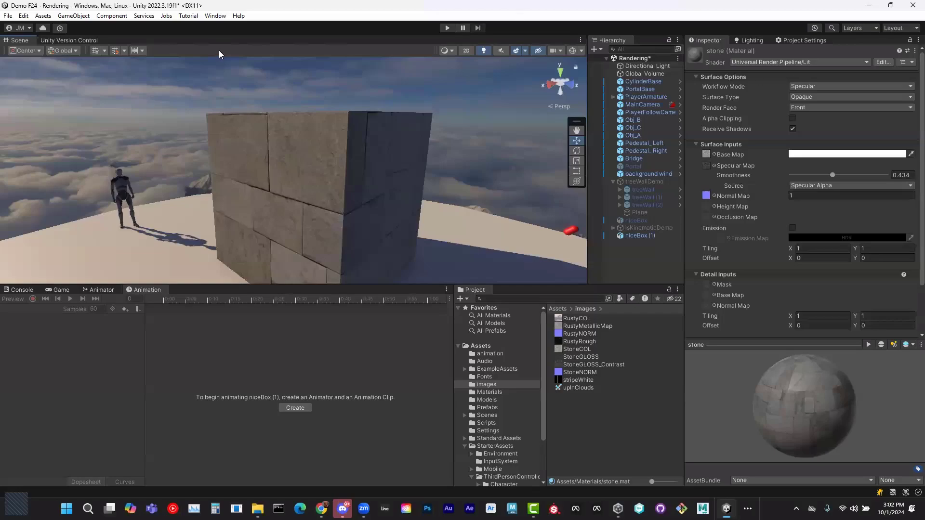
{"action": "scroll", "coordinate": [332, 218], "scroll_direction": "up", "scroll_amount": 5}
{"action": "scroll", "coordinate": [334, 190], "scroll_direction": "down", "scroll_amount": 8}
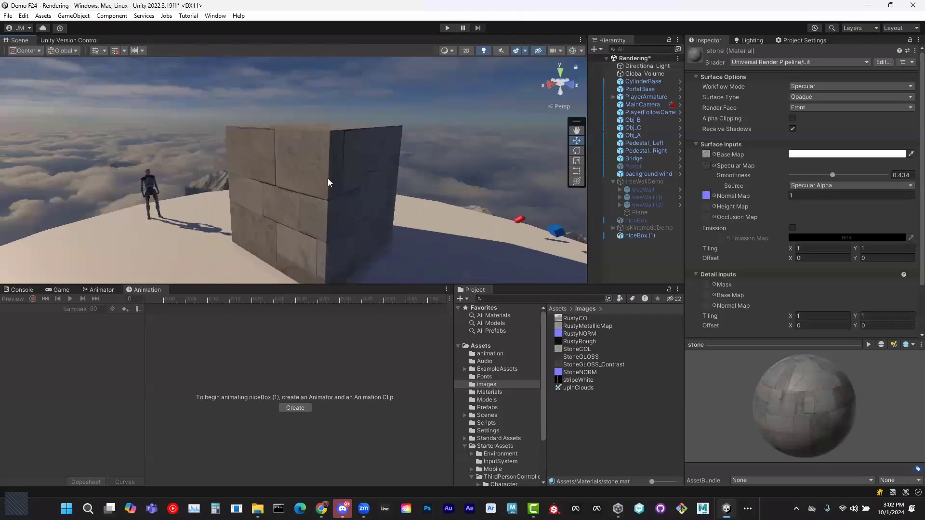
Scale niceBox (1) up uniformly to about 7.92.
{"action": "left_click", "coordinate": [331, 180]}
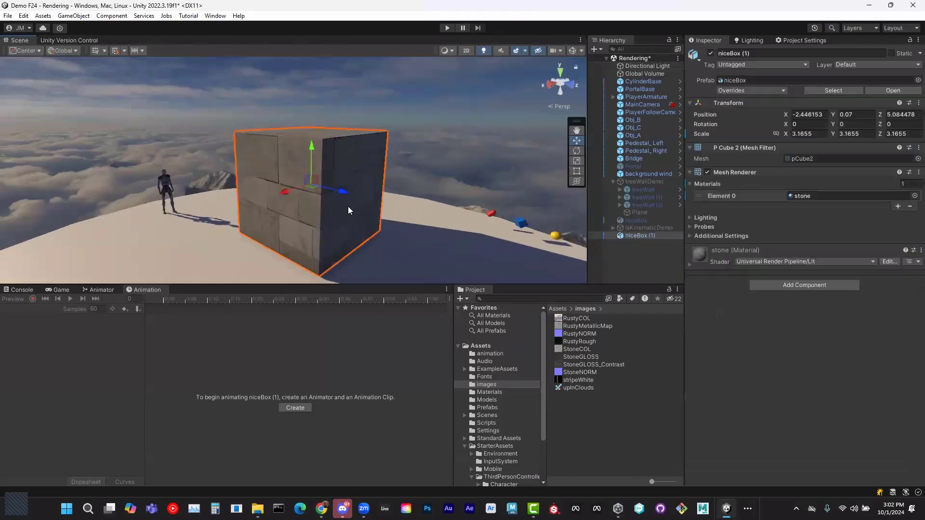
{"action": "left_click_drag", "start_coordinate": [312, 183], "coordinate": [373, 162]}
{"action": "left_click_drag", "start_coordinate": [308, 183], "coordinate": [360, 67]}
Rotate niceBox (1) to about -14.8 degrees on Y and 25.5 degrees on Z.
{"action": "left_click_drag", "start_coordinate": [372, 230], "coordinate": [420, 207], "text": "alt"}
{"action": "key", "text": "e"}
{"action": "left_click_drag", "start_coordinate": [279, 67], "coordinate": [281, 72]}
{"action": "left_click_drag", "start_coordinate": [287, 100], "coordinate": [301, 107]}
Lower niceBox (1) into the platform to about Y -1.84 and inspect its lit stone face.
{"action": "left_click_drag", "start_coordinate": [419, 167], "coordinate": [122, 196], "text": "alt"}
{"action": "scroll", "coordinate": [122, 196], "scroll_direction": "down", "scroll_amount": 4}
{"action": "left_click_drag", "start_coordinate": [322, 232], "coordinate": [353, 239], "text": "alt"}
{"action": "key", "text": "w"}
{"action": "left_click_drag", "start_coordinate": [386, 88], "coordinate": [383, 131]}
{"action": "left_click_drag", "start_coordinate": [244, 216], "coordinate": [213, 207], "text": "alt"}
{"action": "scroll", "coordinate": [299, 236], "scroll_direction": "up", "scroll_amount": 4}
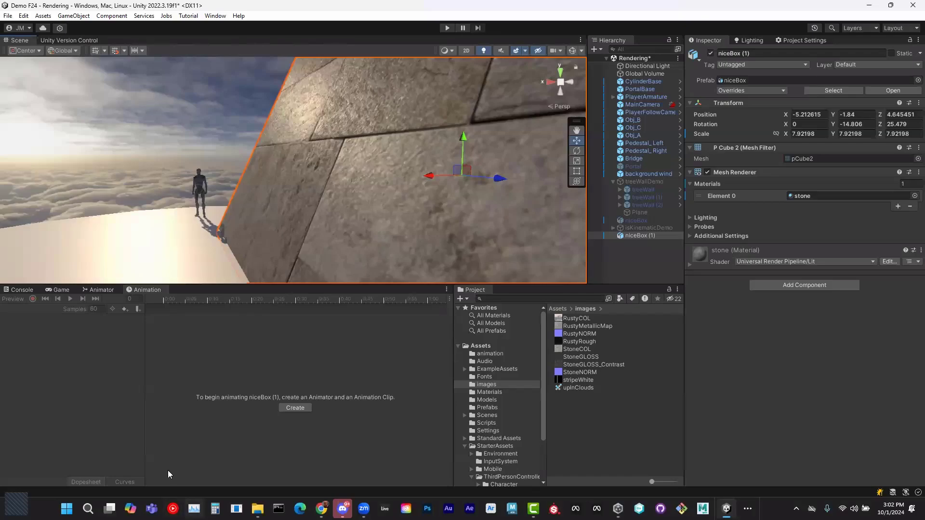
{"action": "left_click_drag", "start_coordinate": [468, 201], "coordinate": [370, 182], "text": "alt"}
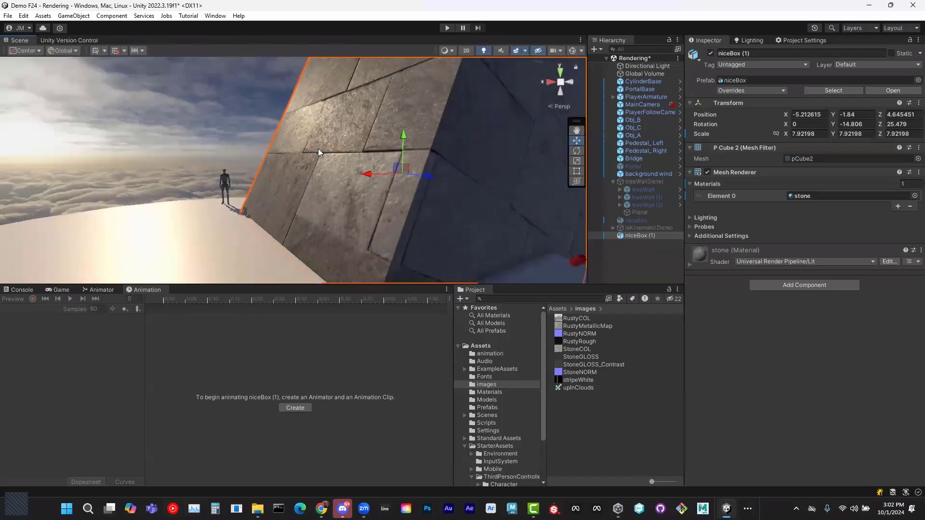
{"action": "mouse_move", "coordinate": [256, 195]}
{"action": "left_mouse_down", "text": "alt"}
{"action": "mouse_move", "coordinate": [309, 209]}
{"action": "mouse_move", "coordinate": [284, 232]}
{"action": "mouse_move", "coordinate": [328, 201]}
{"action": "mouse_move", "coordinate": [254, 188]}
{"action": "left_mouse_up", "text": "alt"}
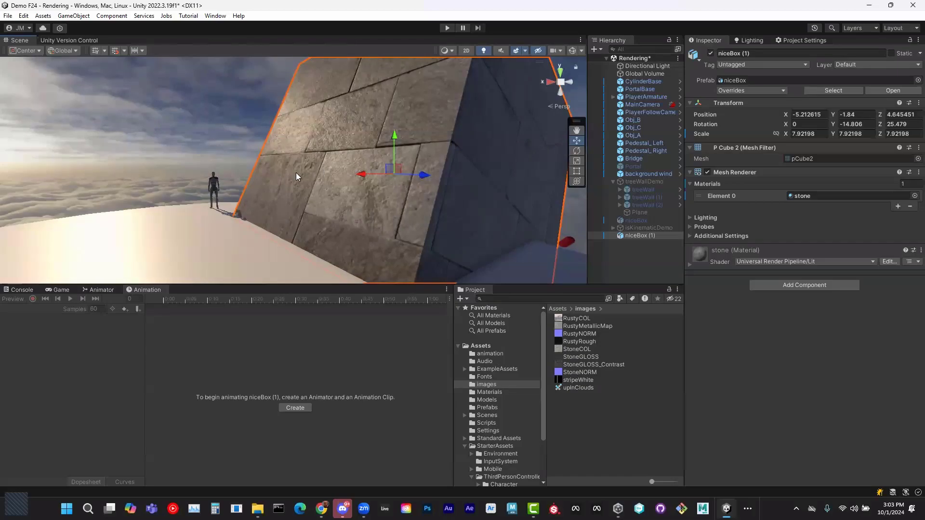
Try the stone material's surface tiling at 2 by 2 and at 3 by 3.
{"action": "left_click", "coordinate": [690, 264]}
{"action": "scroll", "coordinate": [803, 339], "scroll_direction": "down", "scroll_amount": 5}
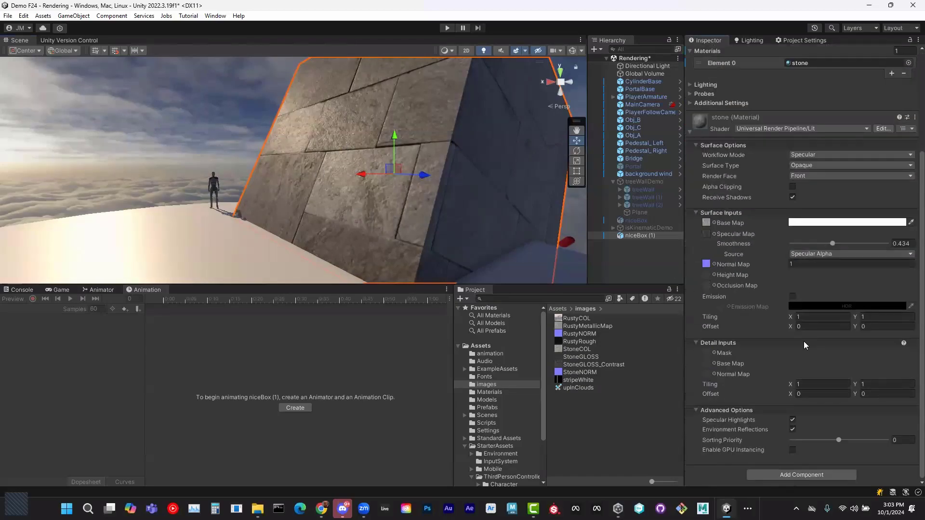
{"action": "left_click", "coordinate": [799, 317]}
{"action": "type", "text": "2"}
{"action": "key", "text": "Tab"}
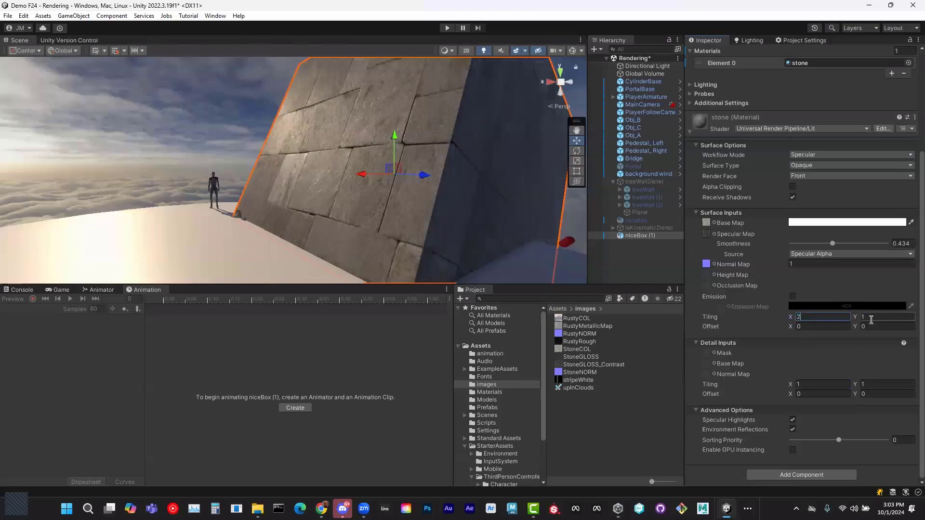
{"action": "type", "text": "2"}
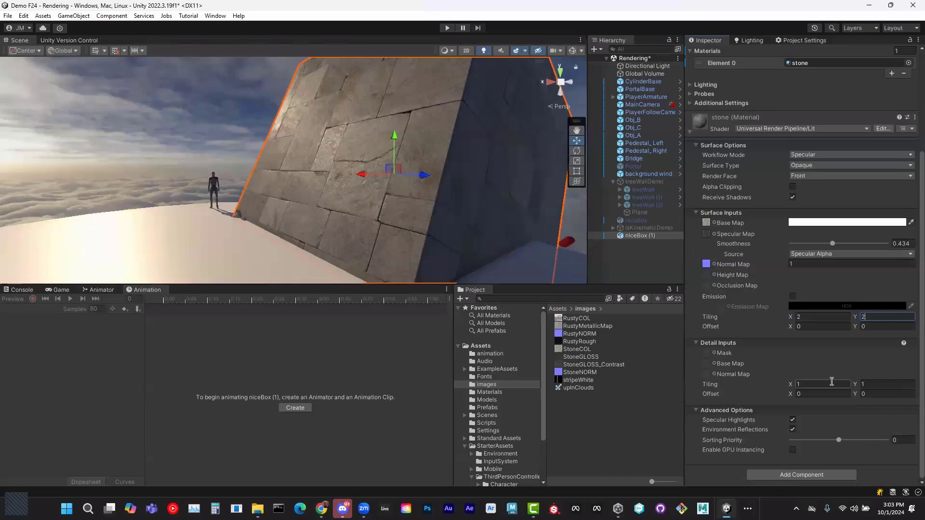
{"action": "left_click", "coordinate": [792, 316]}
{"action": "type", "text": "3"}
{"action": "key", "text": "Tab"}
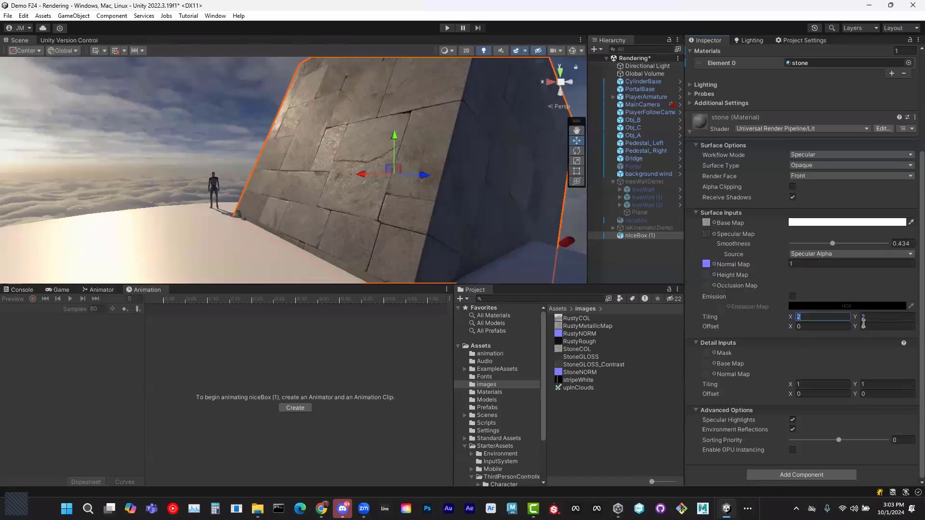
{"action": "type", "text": "3"}
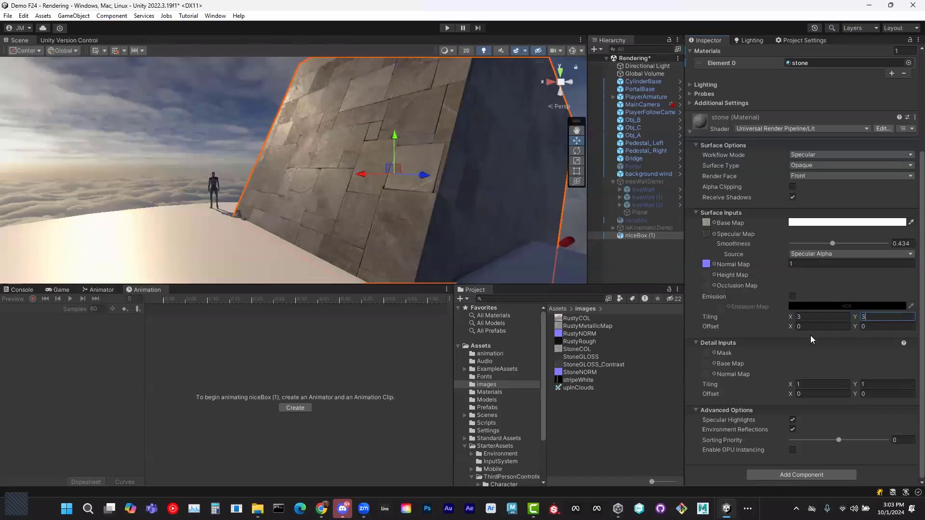
Try a surface tiling of 6 by 6 on the stone material and inspect the repeated blocks up close.
{"action": "left_click", "coordinate": [811, 316]}
{"action": "type", "text": "6"}
{"action": "key", "text": "Tab"}
{"action": "type", "text": "6"}
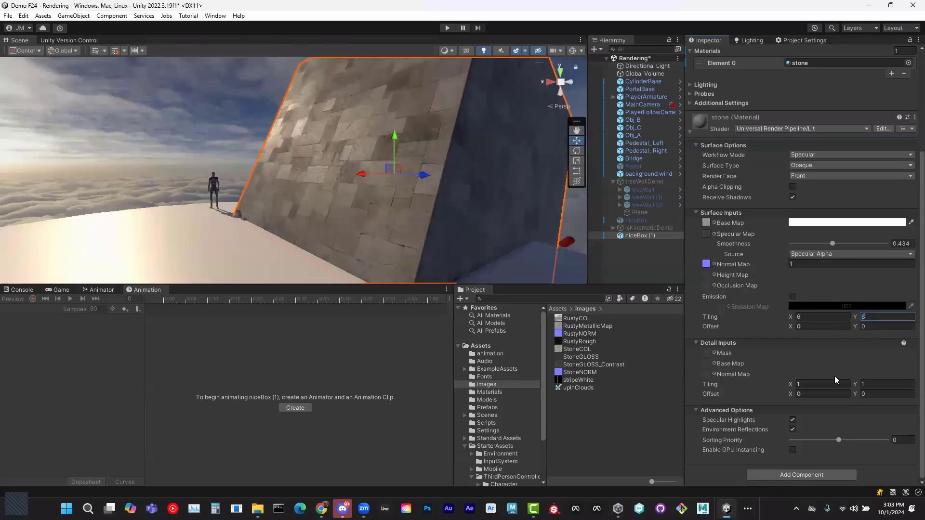
{"action": "scroll", "coordinate": [341, 249], "scroll_direction": "up", "scroll_amount": 5}
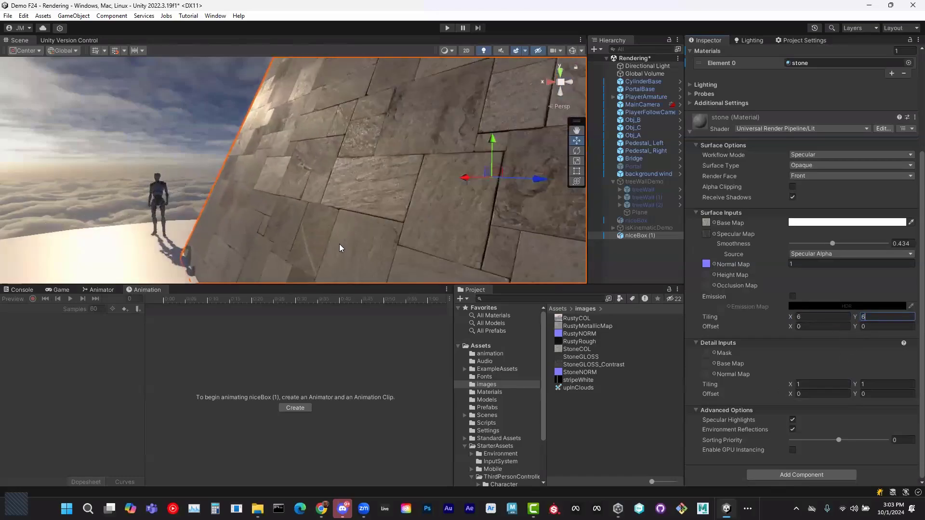
{"action": "right_click_drag", "start_coordinate": [363, 234], "coordinate": [319, 227]}
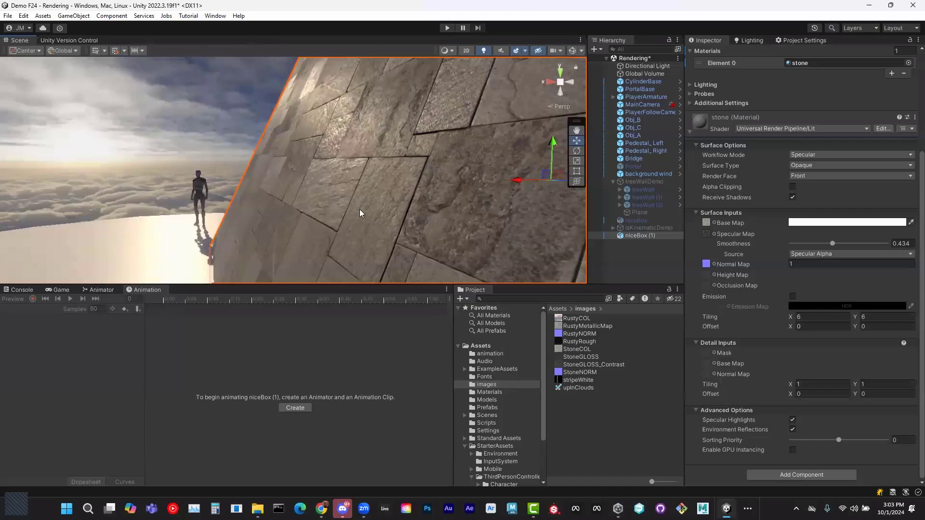
{"action": "scroll", "coordinate": [359, 209], "scroll_direction": "down", "scroll_amount": 3}
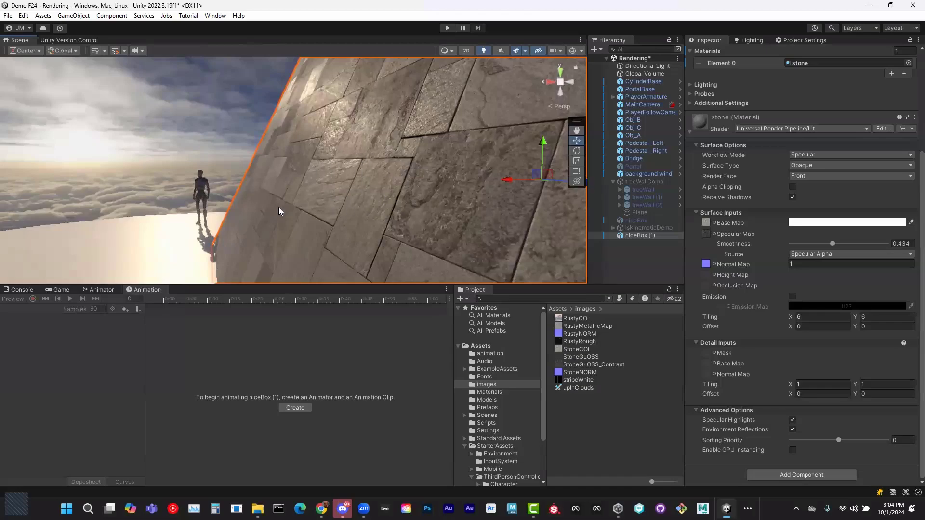
{"action": "scroll", "coordinate": [326, 200], "scroll_direction": "down", "scroll_amount": 4}
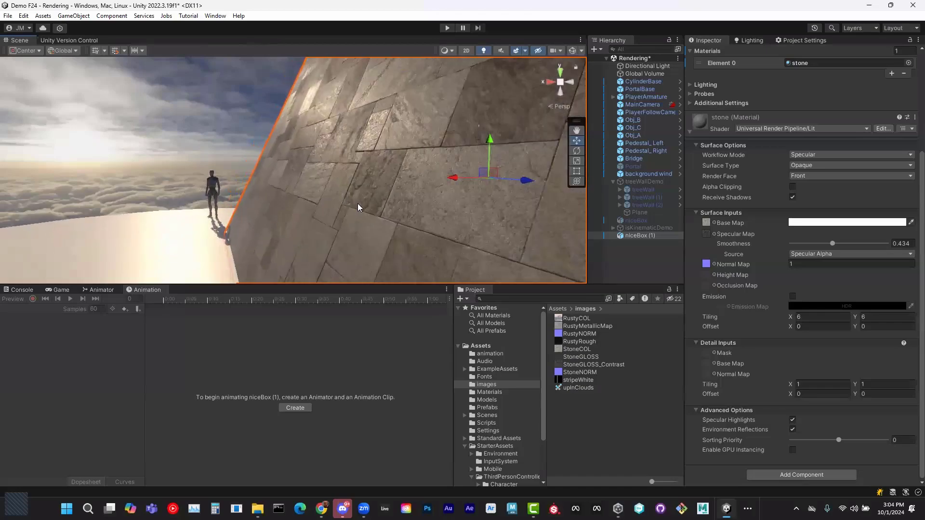
Slide niceBox (1) along the Z axis and view its stone face from a slightly different angle.
{"action": "left_click_drag", "start_coordinate": [526, 183], "coordinate": [441, 181]}
{"action": "left_click_drag", "start_coordinate": [337, 210], "coordinate": [322, 242], "text": "alt"}
{"action": "left_click_drag", "start_coordinate": [383, 163], "coordinate": [373, 217], "text": "alt"}
Set the stone material's surface tiling to 4 on both X and Y.
{"action": "left_click", "coordinate": [815, 318]}
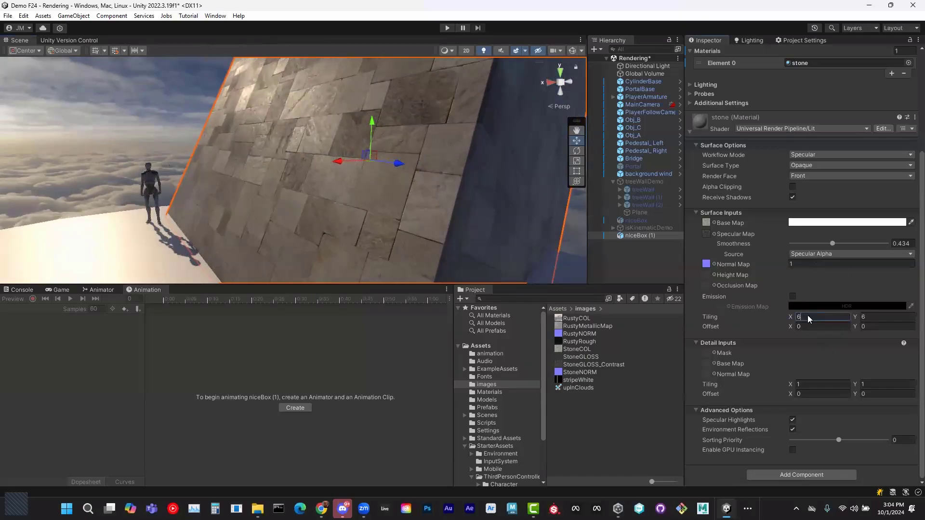
{"action": "type", "text": "4"}
{"action": "key", "text": "Tab"}
{"action": "type", "text": "4"}
{"action": "left_click_drag", "start_coordinate": [381, 221], "coordinate": [421, 217], "text": "alt"}
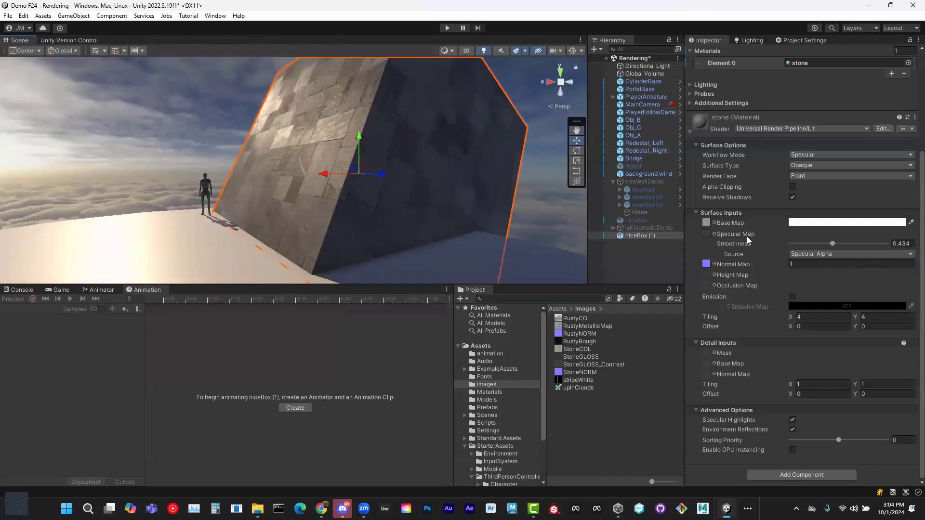
{"action": "left_click", "coordinate": [904, 155]}
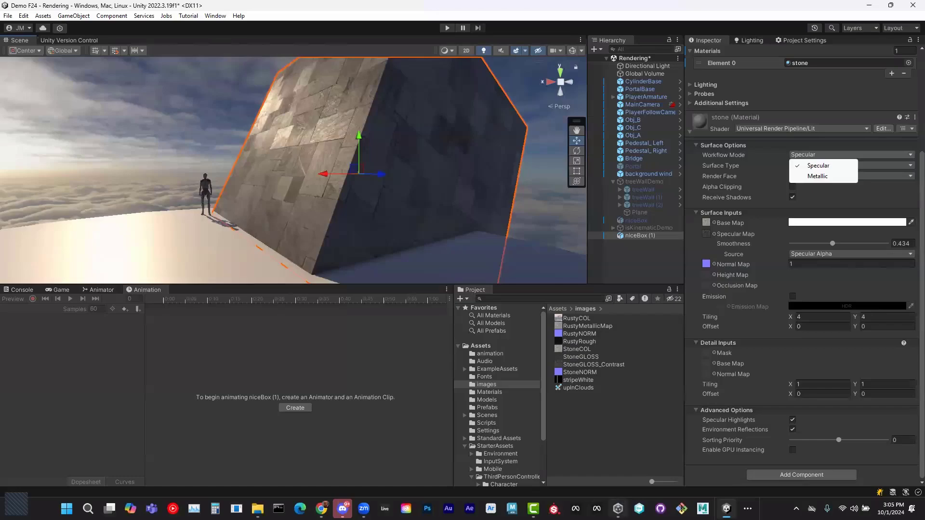
{"action": "mouse_move", "coordinate": [618, 508]}
{"action": "left_click", "coordinate": [857, 194]}
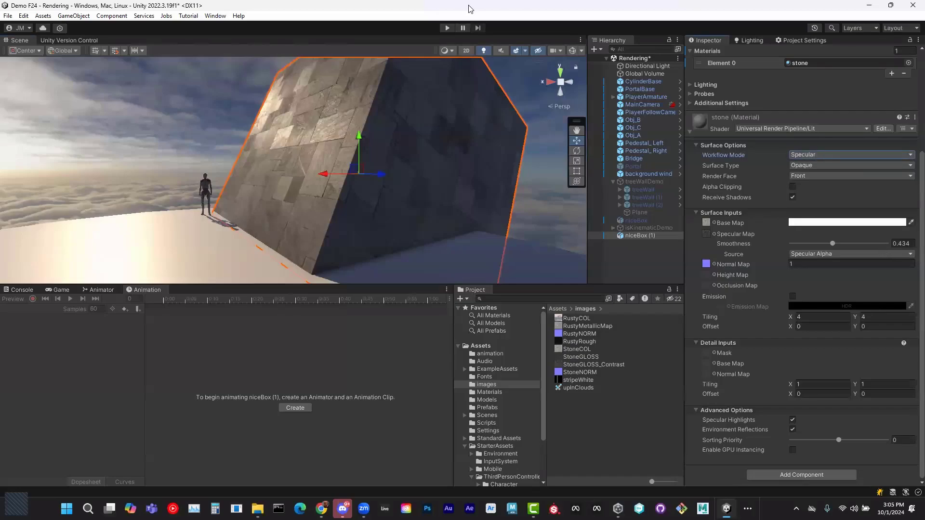
Switch to the syllabus in the browser and open the Lecture 5 rendering lecture notes to read through them.
{"action": "left_click_drag", "start_coordinate": [469, 9], "coordinate": [467, 98]}
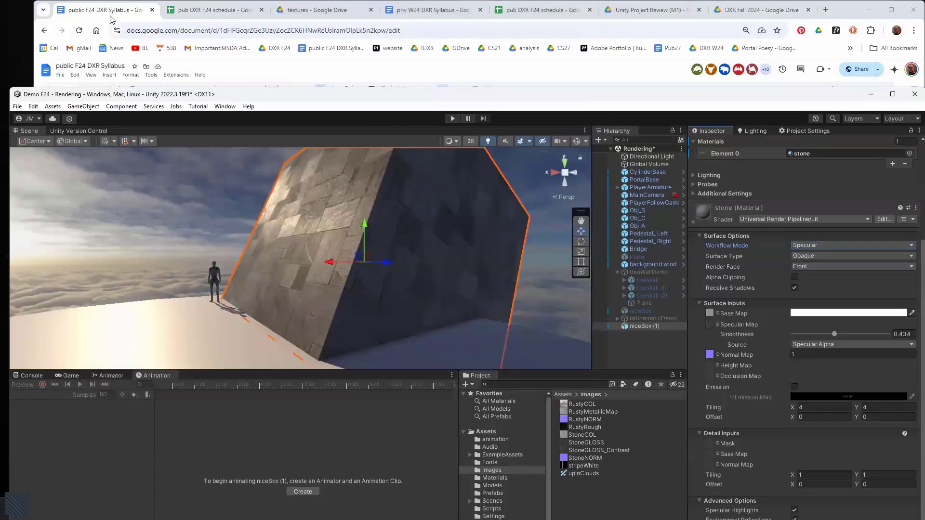
{"action": "left_click", "coordinate": [111, 20]}
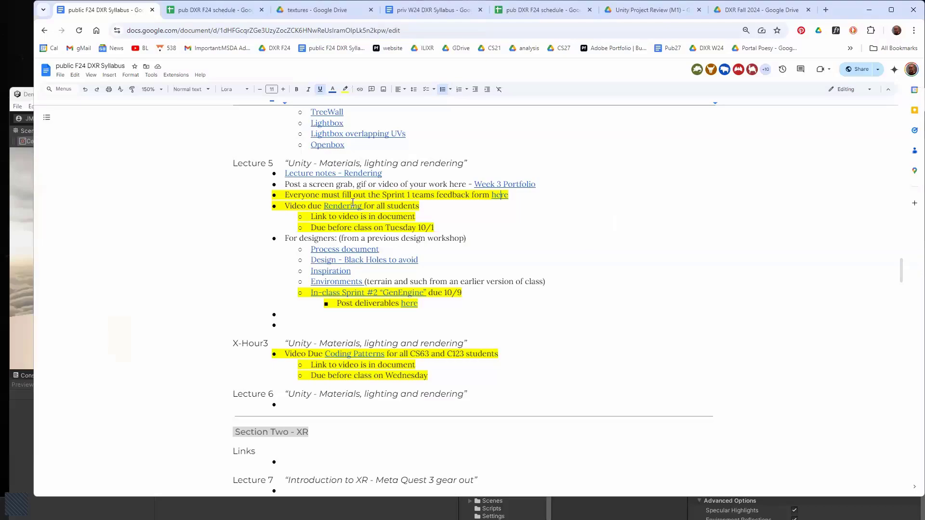
{"action": "left_click", "coordinate": [329, 174]}
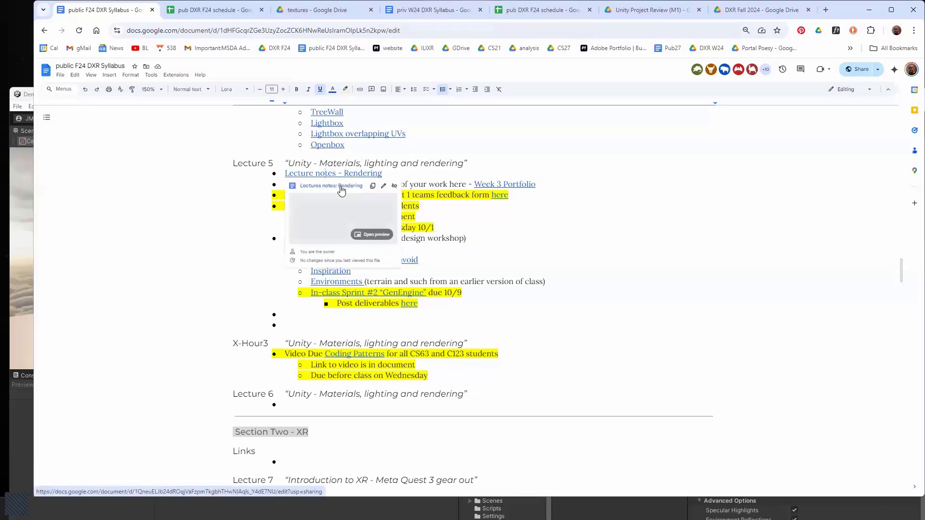
{"action": "left_click", "coordinate": [339, 194]}
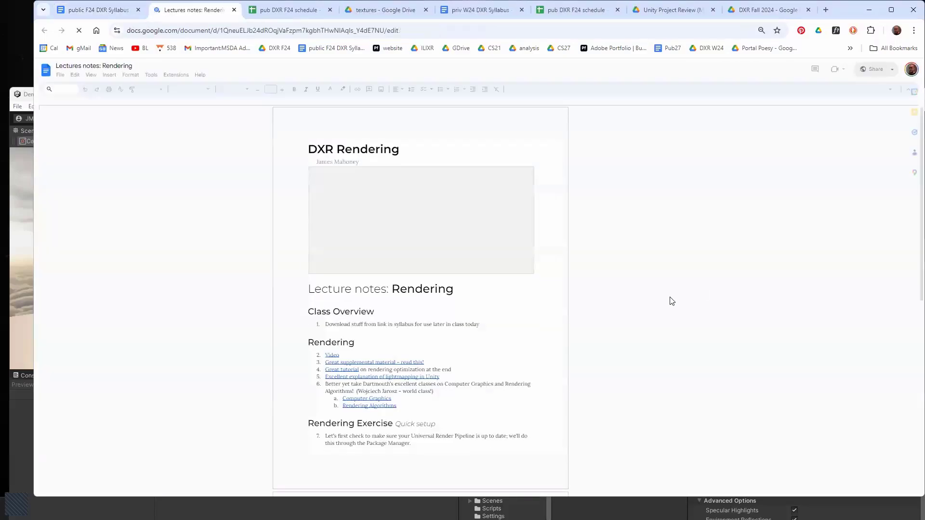
{"action": "scroll", "coordinate": [691, 297], "scroll_direction": "down", "scroll_amount": 10}
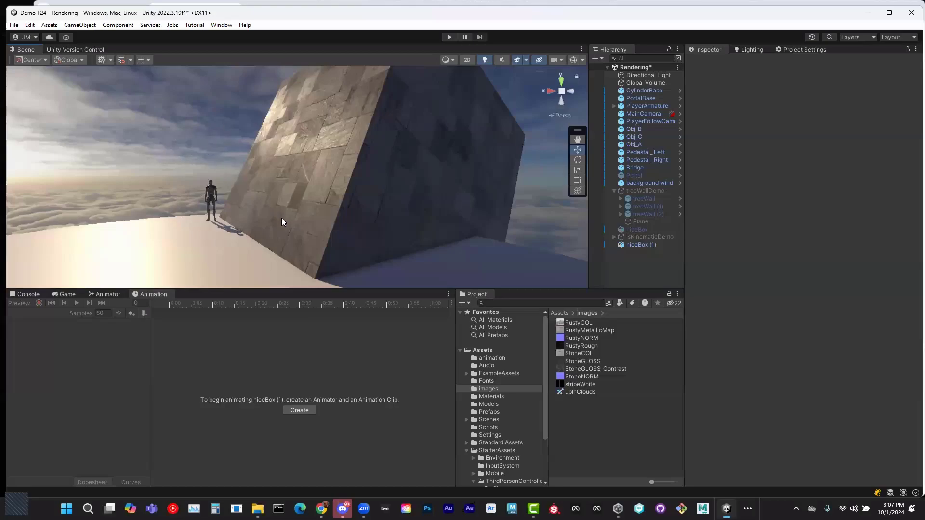
Check the Directional Light's color and set its intensity to 0.8.
{"action": "left_click", "coordinate": [646, 75]}
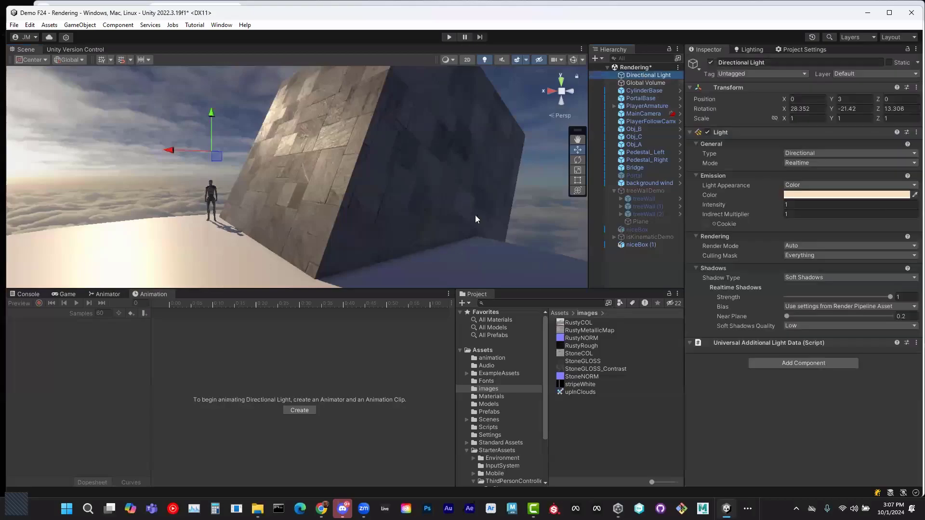
{"action": "left_click_drag", "start_coordinate": [400, 182], "coordinate": [404, 202], "text": "alt"}
{"action": "mouse_move", "coordinate": [285, 145]}
{"action": "left_mouse_down", "text": "alt"}
{"action": "mouse_move", "coordinate": [293, 190]}
{"action": "mouse_move", "coordinate": [225, 200]}
{"action": "mouse_move", "coordinate": [437, 183]}
{"action": "mouse_move", "coordinate": [389, 186]}
{"action": "mouse_move", "coordinate": [248, 116]}
{"action": "mouse_move", "coordinate": [472, 251]}
{"action": "left_mouse_up", "text": "alt"}
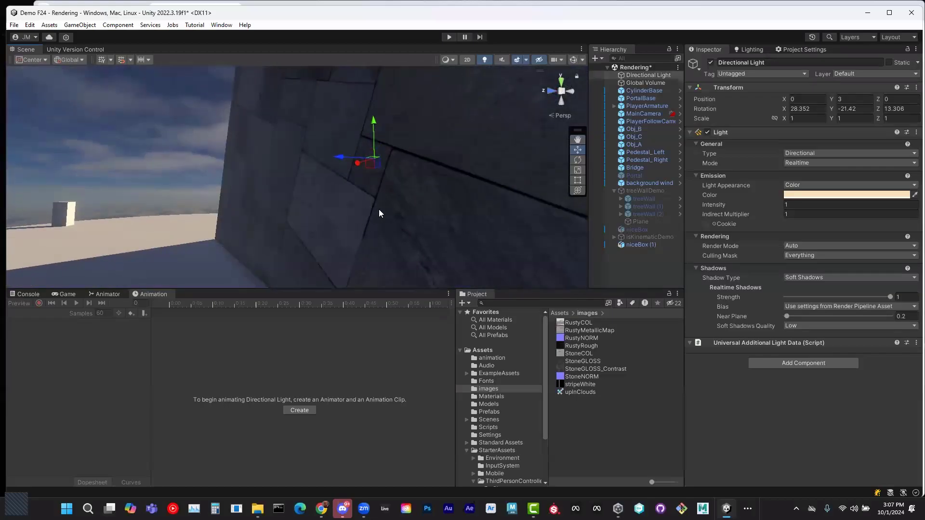
{"action": "scroll", "coordinate": [380, 192], "scroll_direction": "down", "scroll_amount": 4}
{"action": "left_click_drag", "start_coordinate": [332, 173], "coordinate": [417, 236], "text": "alt"}
{"action": "left_click_drag", "start_coordinate": [493, 221], "coordinate": [404, 226], "text": "alt"}
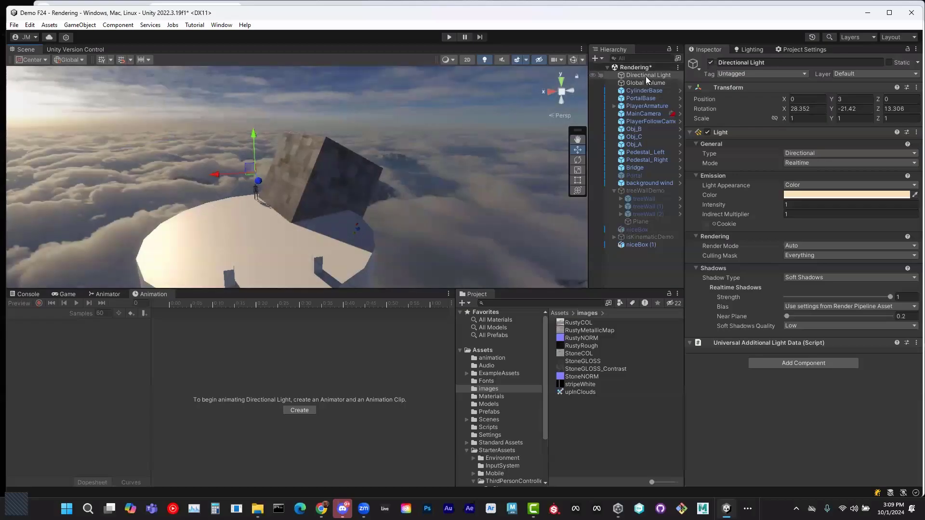
{"action": "left_click", "coordinate": [811, 195]}
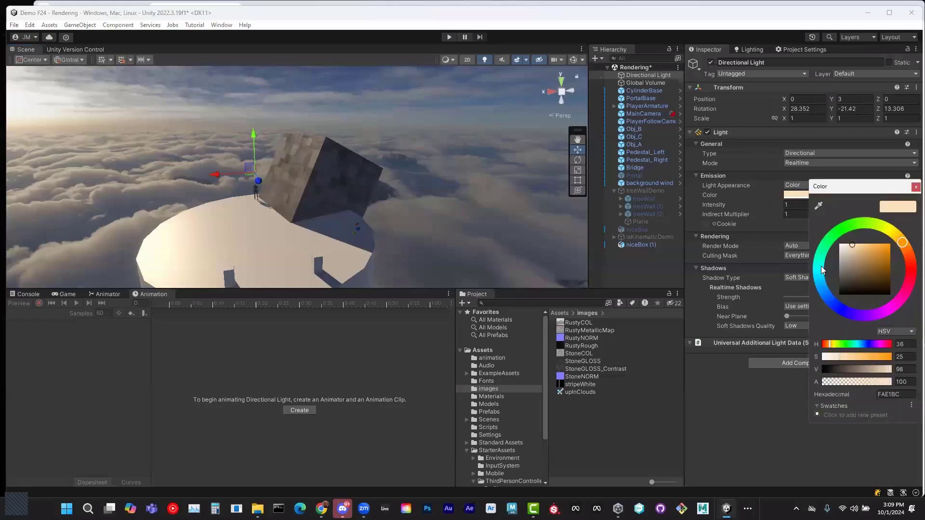
{"action": "left_click", "coordinate": [916, 186]}
{"action": "left_click_drag", "start_coordinate": [780, 201], "coordinate": [782, 201]}
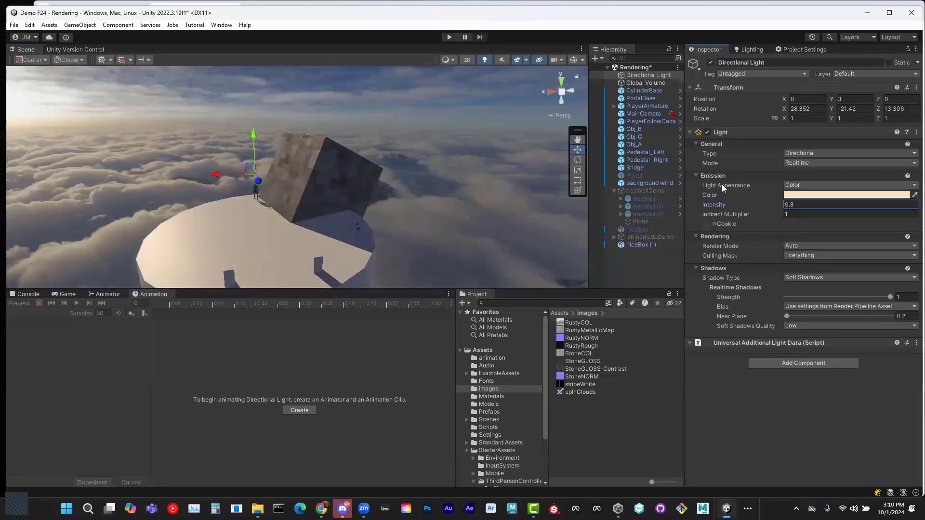
Toggle the Global Volume and its Tonemapping override to compare the scene with and without them.
{"action": "left_click", "coordinate": [644, 83]}
{"action": "left_click", "coordinate": [710, 62]}
{"action": "left_click", "coordinate": [711, 62]}
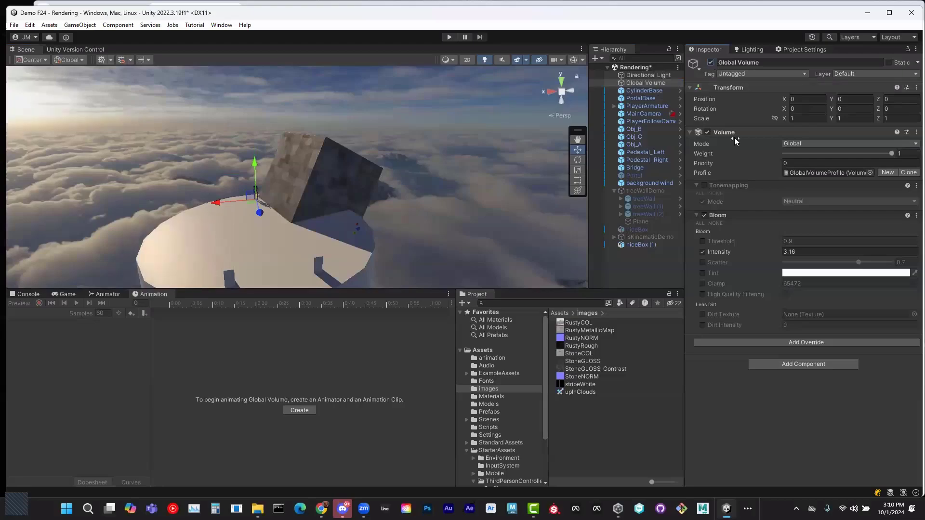
{"action": "left_click", "coordinate": [705, 186]}
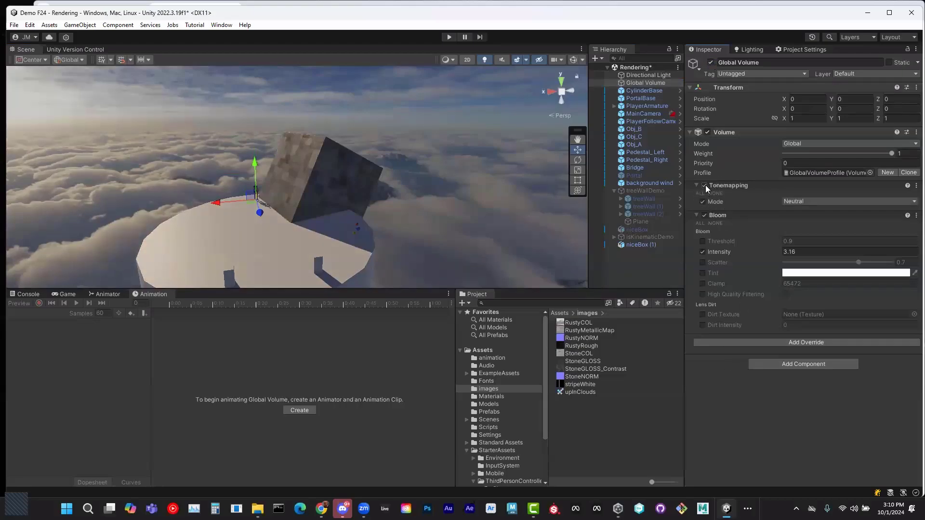
{"action": "left_click", "coordinate": [705, 187]}
{"action": "left_click", "coordinate": [705, 186]}
{"action": "left_click", "coordinate": [705, 185]}
{"action": "left_click", "coordinate": [705, 186]}
{"action": "left_click", "coordinate": [705, 186]}
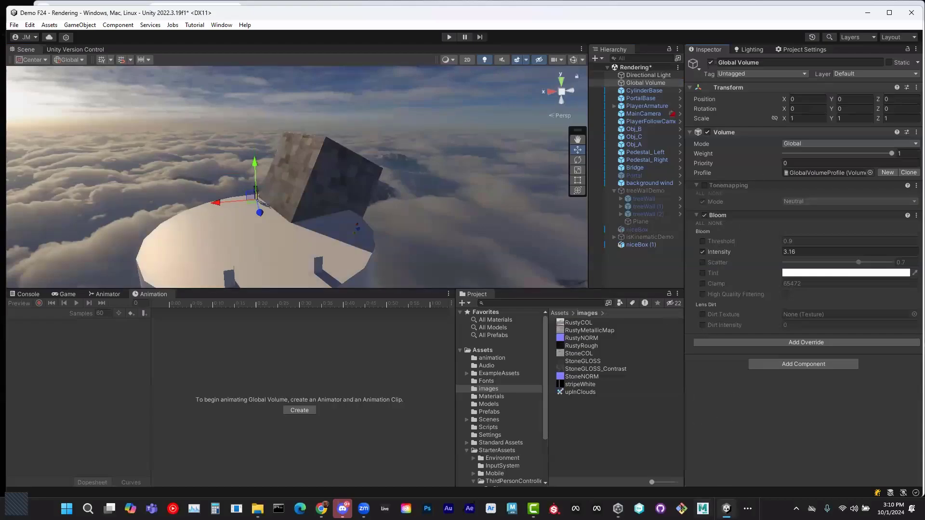
Add a 3D sphere, reset its transform, and move it to about Y 1.37 and Z 3.46 near the character.
{"action": "scroll", "coordinate": [297, 178], "scroll_direction": "up", "scroll_amount": 5}
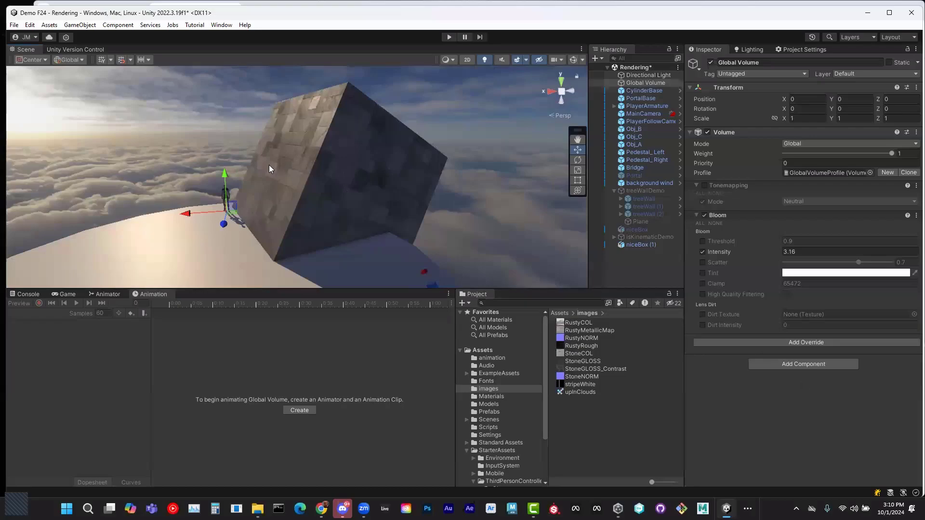
{"action": "scroll", "coordinate": [354, 178], "scroll_direction": "up", "scroll_amount": 2}
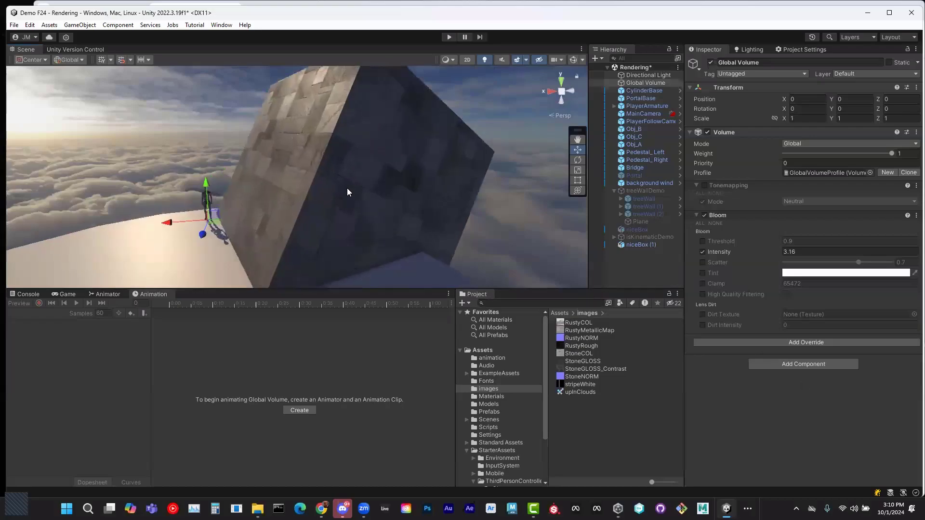
{"action": "left_click_drag", "start_coordinate": [321, 202], "coordinate": [251, 199], "text": "alt"}
{"action": "scroll", "coordinate": [294, 172], "scroll_direction": "down", "scroll_amount": 4}
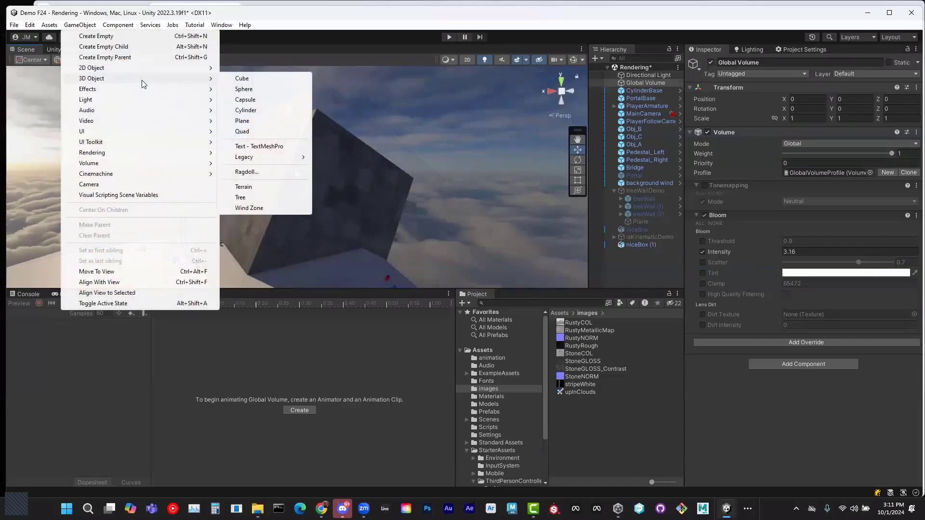
{"action": "left_click", "coordinate": [244, 89]}
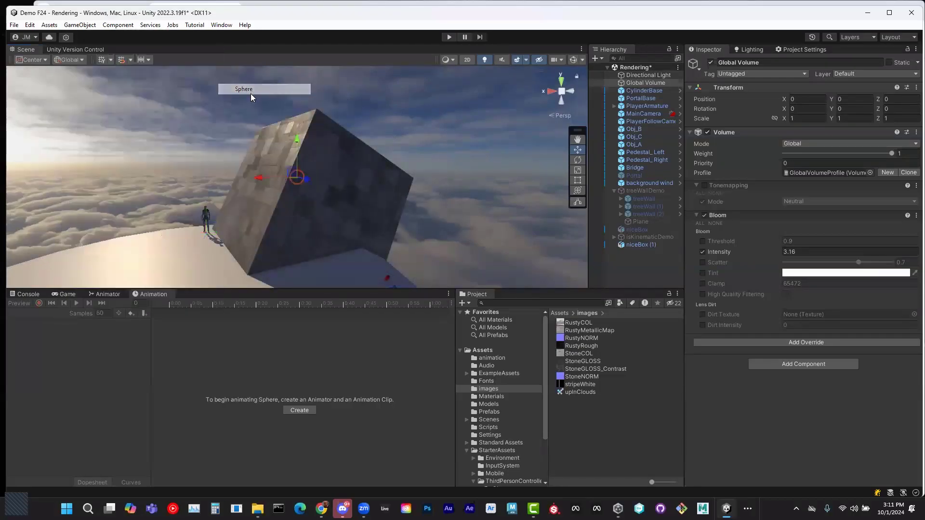
{"action": "right_click", "coordinate": [749, 88]}
{"action": "left_click", "coordinate": [767, 88]}
{"action": "left_click_drag", "start_coordinate": [199, 215], "coordinate": [185, 227]}
Scale the sphere up uniformly to about 1.65 in front of the stone box.
{"action": "scroll", "coordinate": [231, 260], "scroll_direction": "up", "scroll_amount": 5}
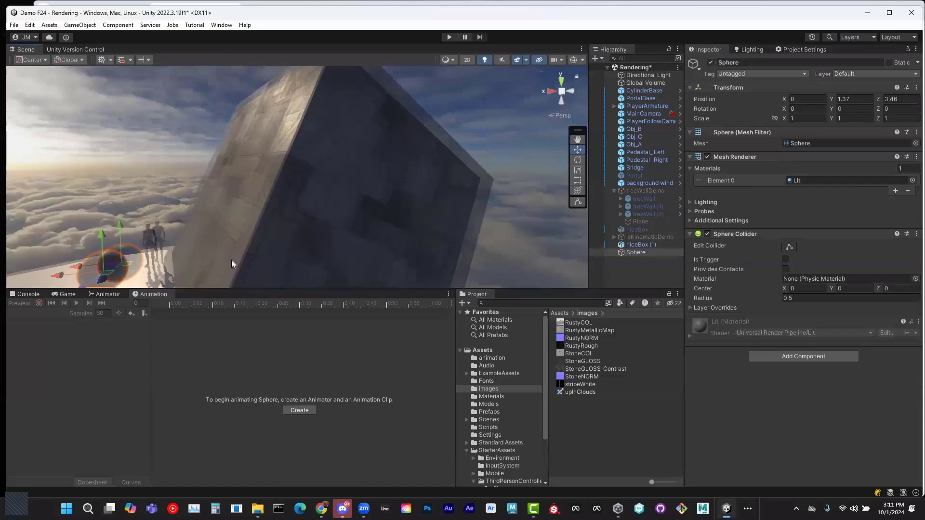
{"action": "left_click_drag", "start_coordinate": [250, 258], "coordinate": [425, 232], "text": "alt"}
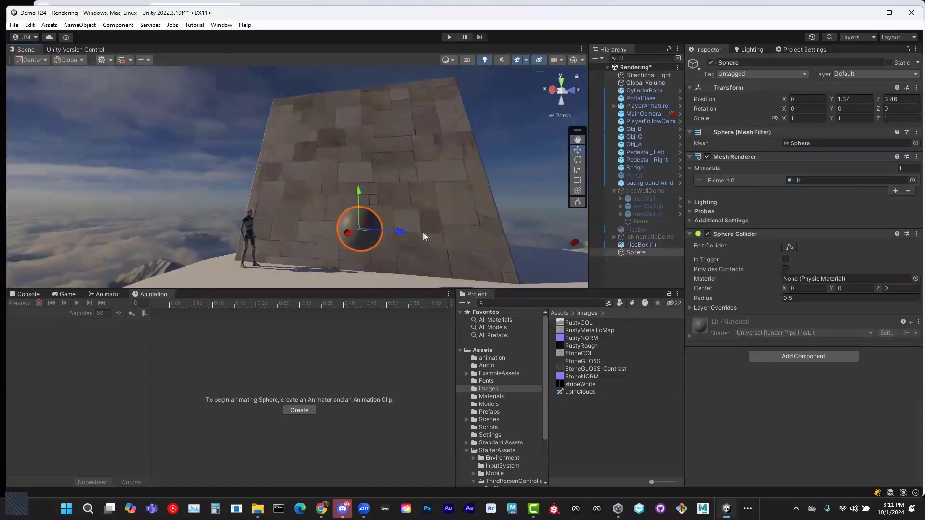
{"action": "left_click_drag", "start_coordinate": [361, 225], "coordinate": [501, 398]}
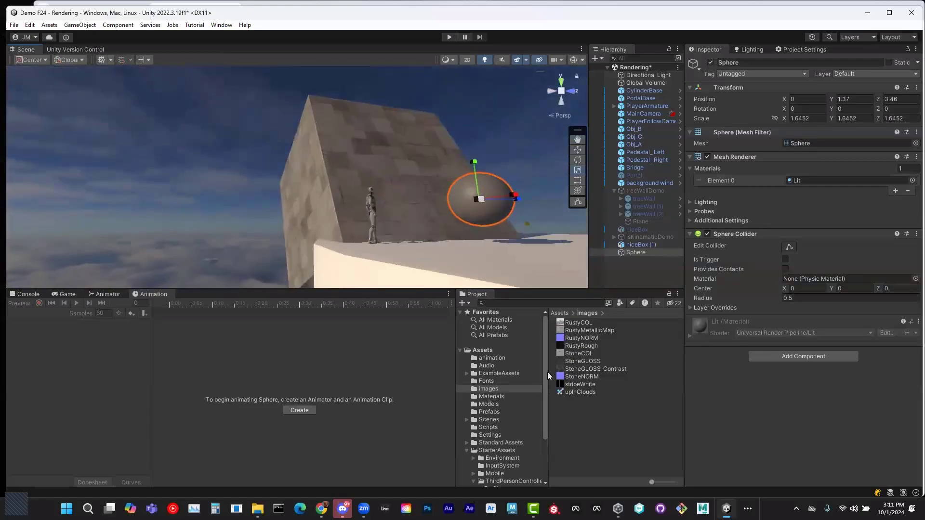
Create a new material named rusty in the Materials folder.
{"action": "left_click", "coordinate": [489, 396]}
{"action": "scroll", "coordinate": [604, 413], "scroll_direction": "down", "scroll_amount": 1}
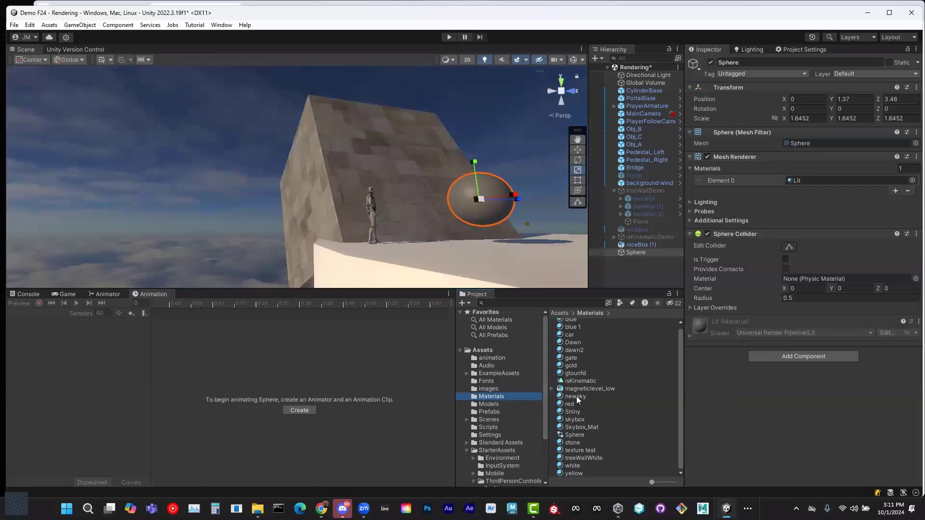
{"action": "left_click_drag", "start_coordinate": [606, 289], "coordinate": [606, 225]}
{"action": "right_click", "coordinate": [571, 438]}
{"action": "mouse_move", "coordinate": [607, 170]}
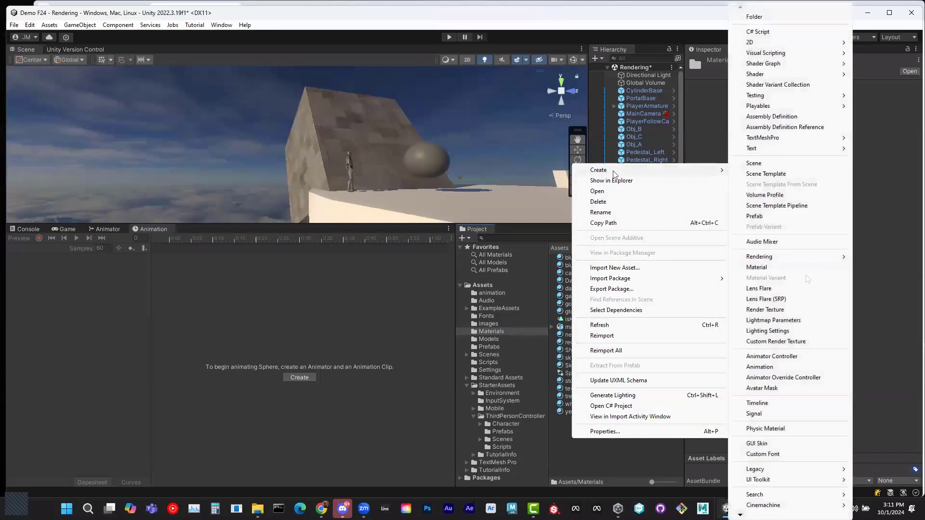
{"action": "left_click", "coordinate": [787, 265]}
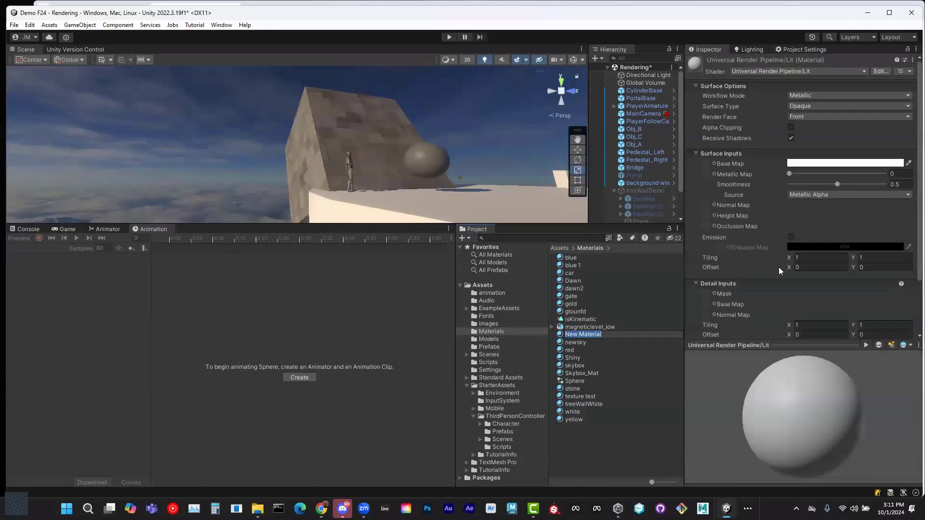
{"action": "type", "text": "rusty"}
{"action": "key", "text": "Return"}
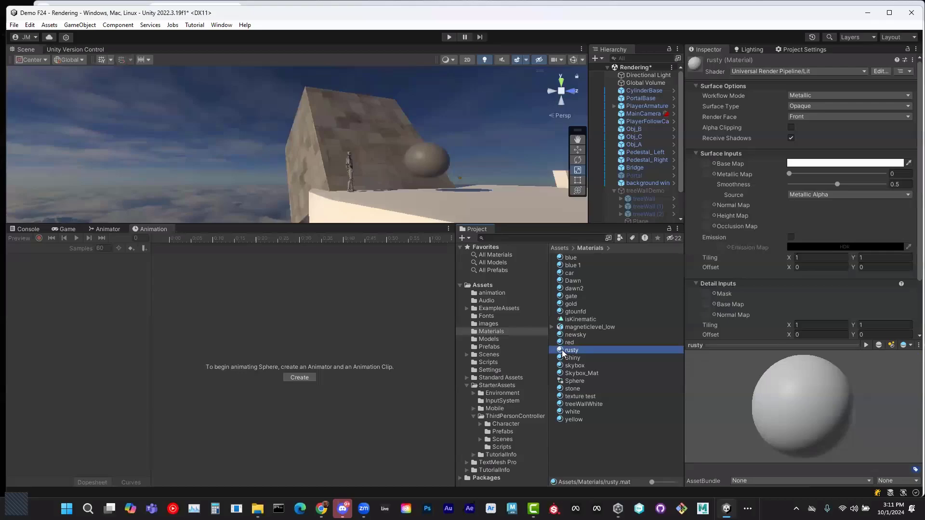
Assign the RustyMetallicMap texture from the images folder as the rusty material's metallic map.
{"action": "left_click", "coordinate": [356, 124]}
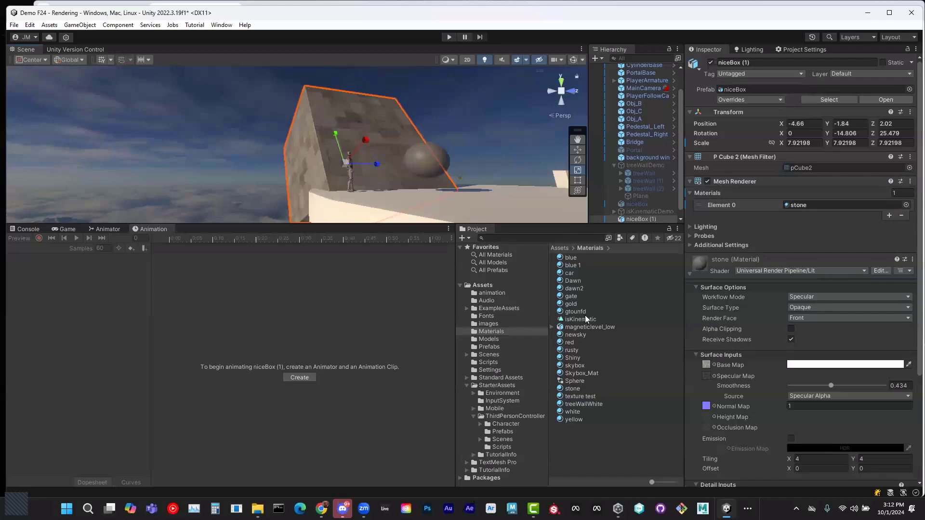
{"action": "left_click", "coordinate": [572, 350]}
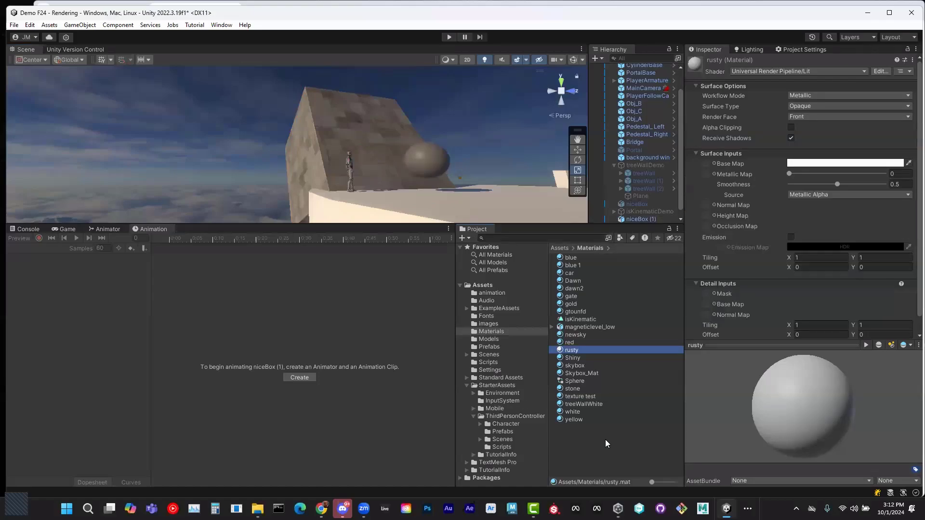
{"action": "left_click", "coordinate": [495, 323]}
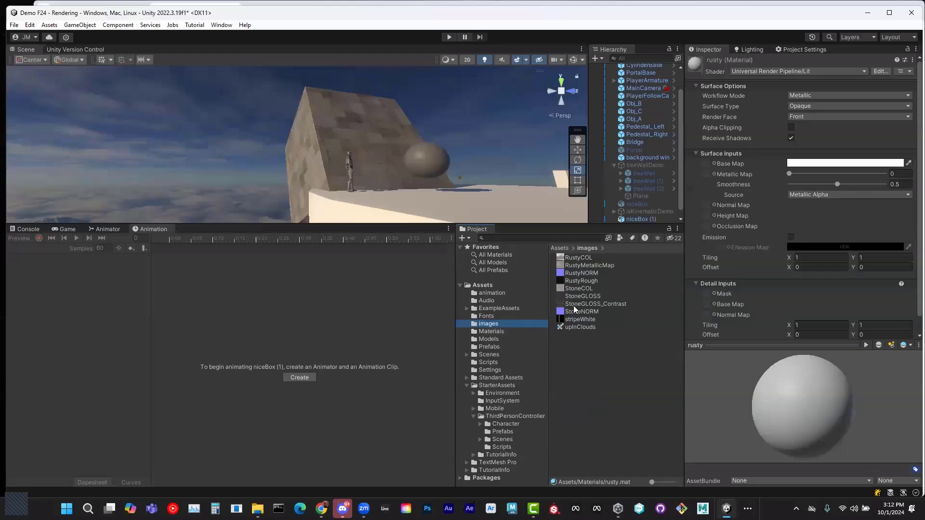
{"action": "left_click", "coordinate": [589, 265]}
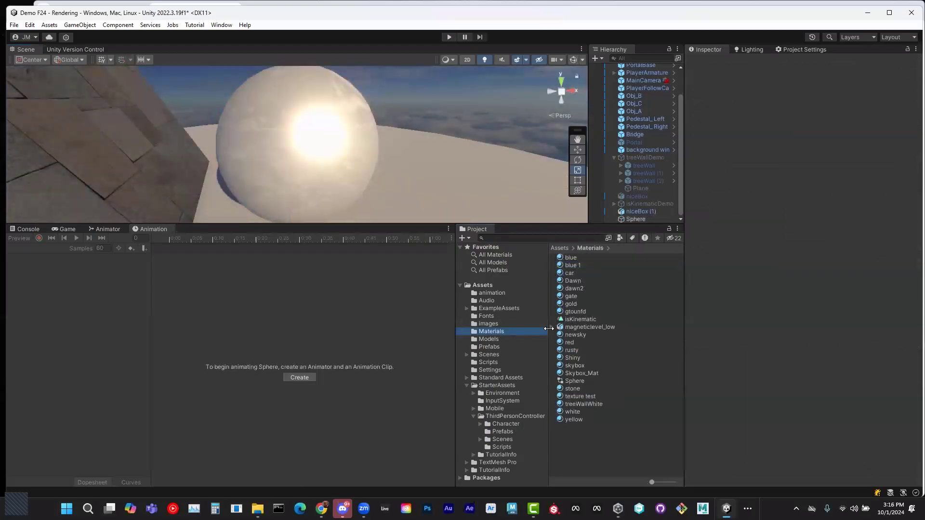
Reveal the RustyMetallicMap image file in Explorer and open it in Photoshop.
{"action": "left_click", "coordinate": [582, 350]}
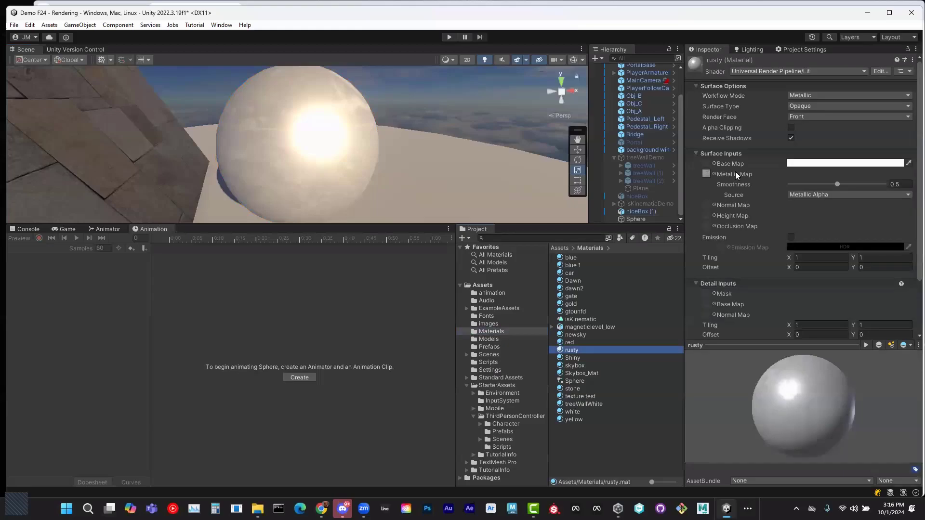
{"action": "left_click", "coordinate": [493, 324]}
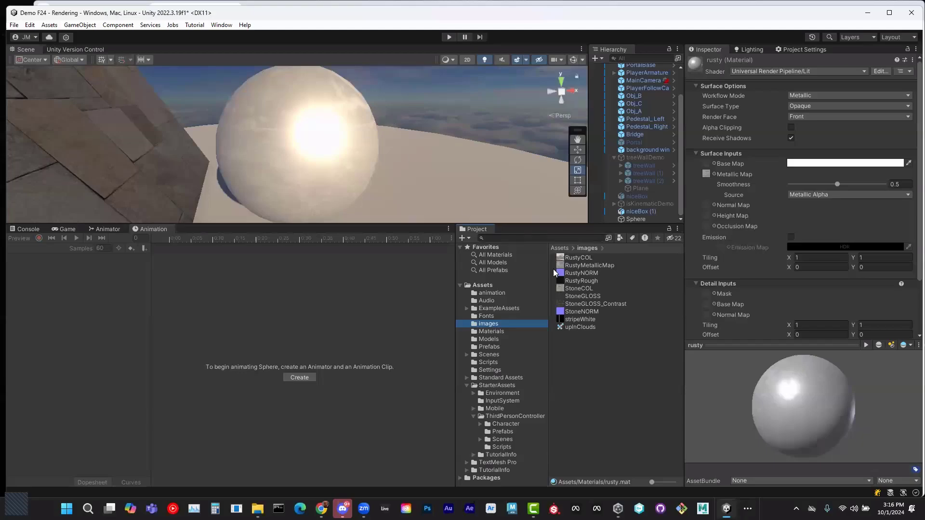
{"action": "right_click", "coordinate": [578, 266]}
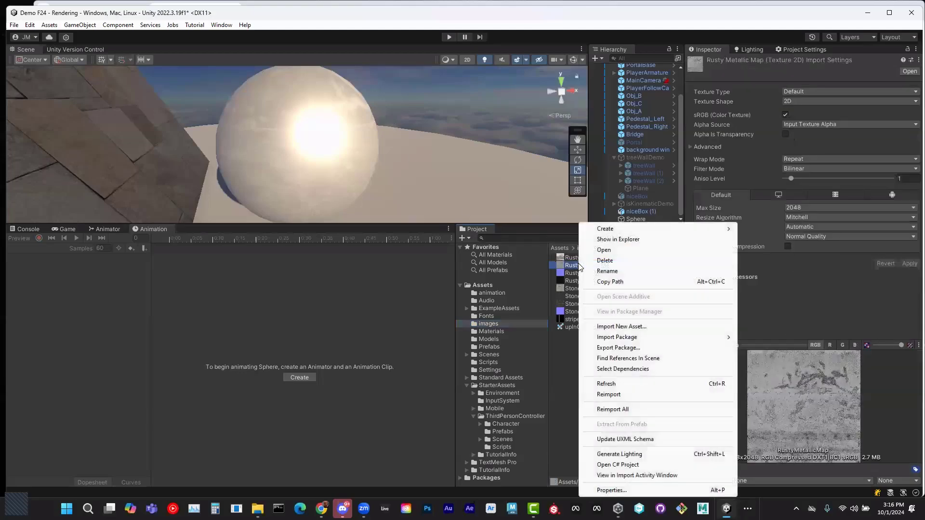
{"action": "left_click", "coordinate": [622, 240]}
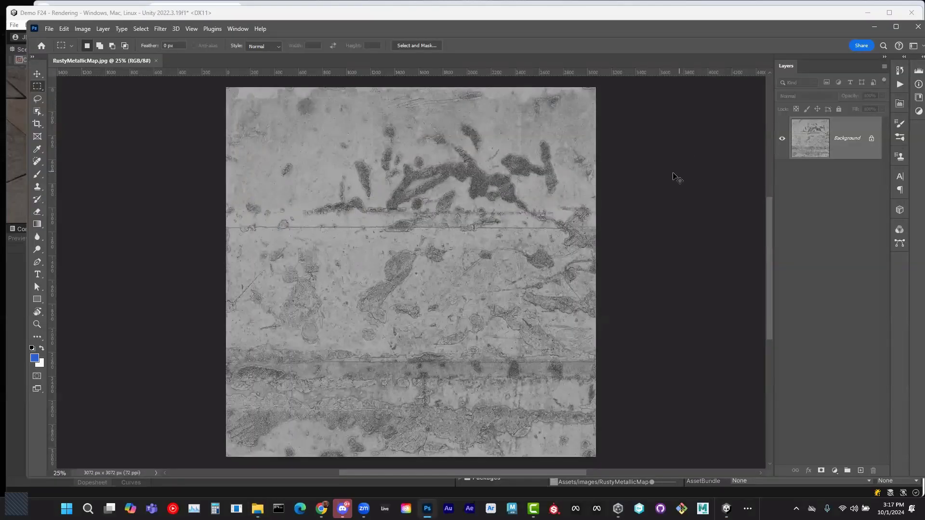
Increase the metallic map's contrast with Curves: black input 30, white input at the histogram's upper edge, and a midtone point at input 113, output 91.
{"action": "key", "text": "ctrl+m"}
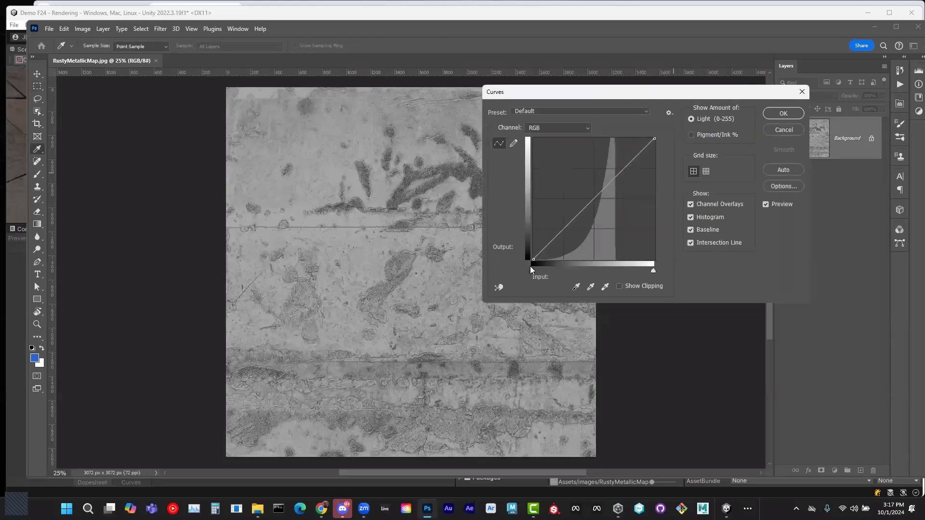
{"action": "left_click_drag", "start_coordinate": [531, 271], "coordinate": [548, 271]}
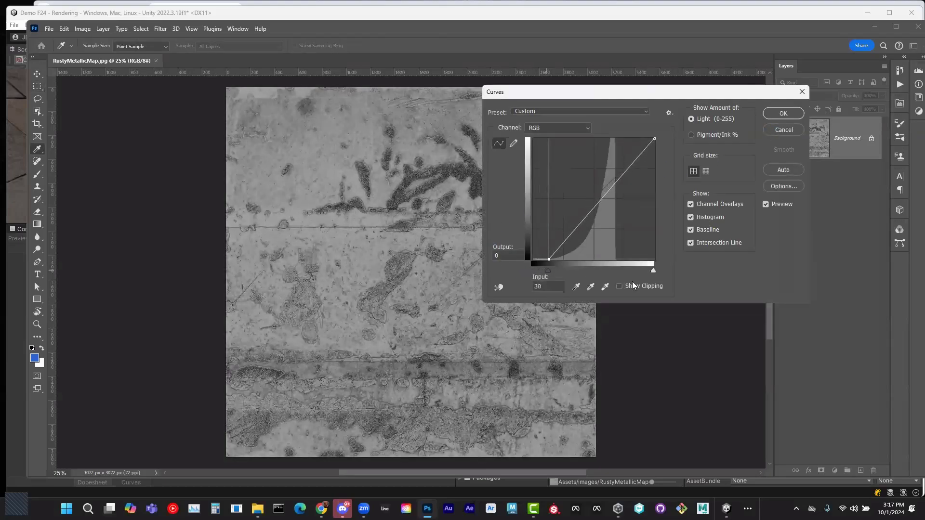
{"action": "left_click_drag", "start_coordinate": [653, 271], "coordinate": [615, 268]}
{"action": "left_click_drag", "start_coordinate": [579, 205], "coordinate": [587, 216]}
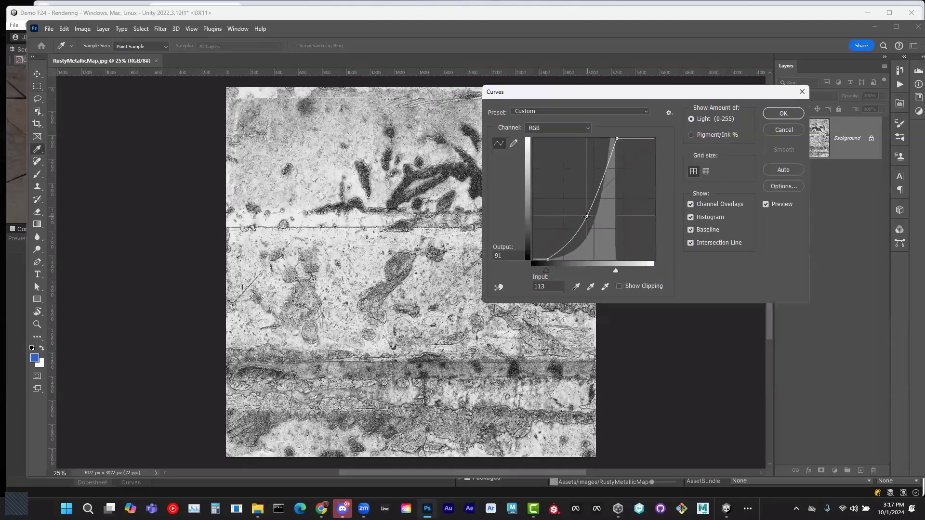
{"action": "left_click", "coordinate": [783, 114]}
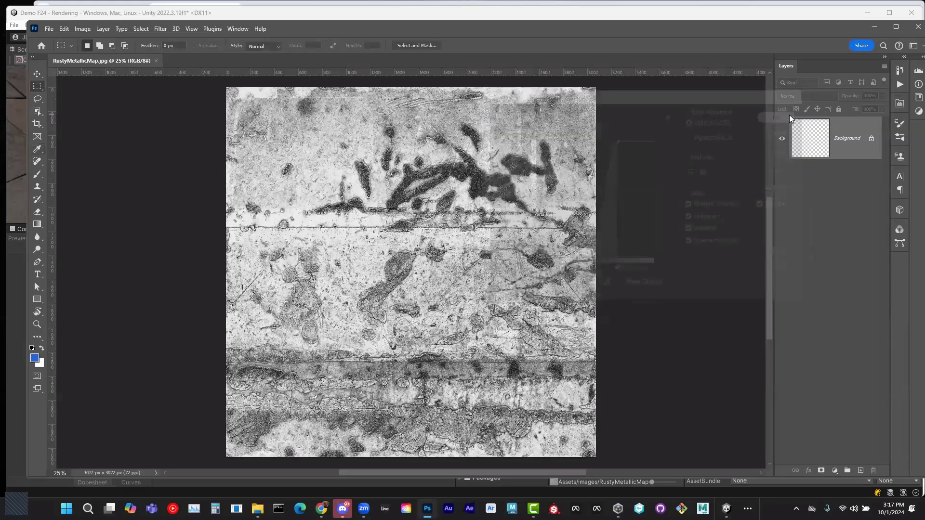
Save a JPEG copy of the adjusted map in the images folder as RustyMetallicMapContrasty and return to Unity.
{"action": "left_click", "coordinate": [50, 29]}
{"action": "left_click", "coordinate": [58, 137]}
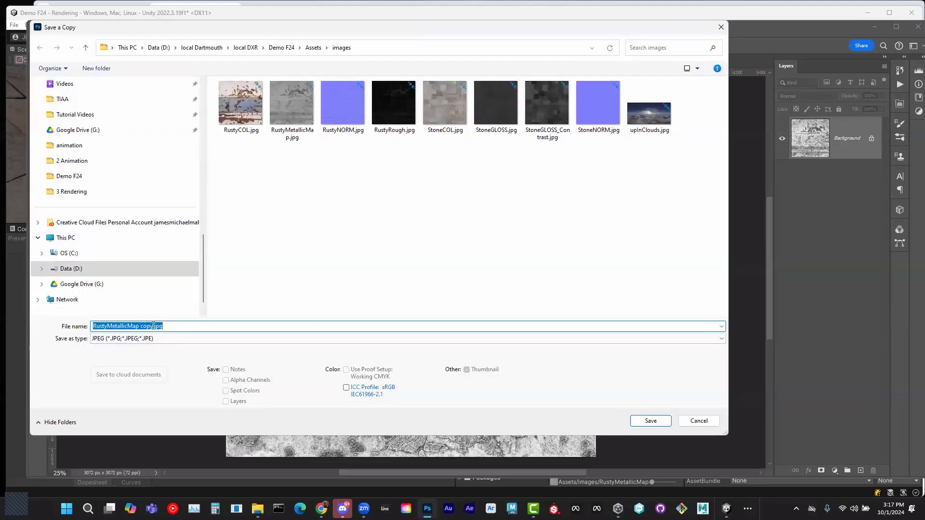
{"action": "left_click", "coordinate": [153, 326]}
{"action": "key", "text": "BackSpace"}
{"action": "key", "text": "BackSpace"}
{"action": "key", "text": "BackSpace"}
{"action": "key", "text": "BackSpace"}
{"action": "key", "text": "BackSpace"}
{"action": "type", "text": "Contrast"}
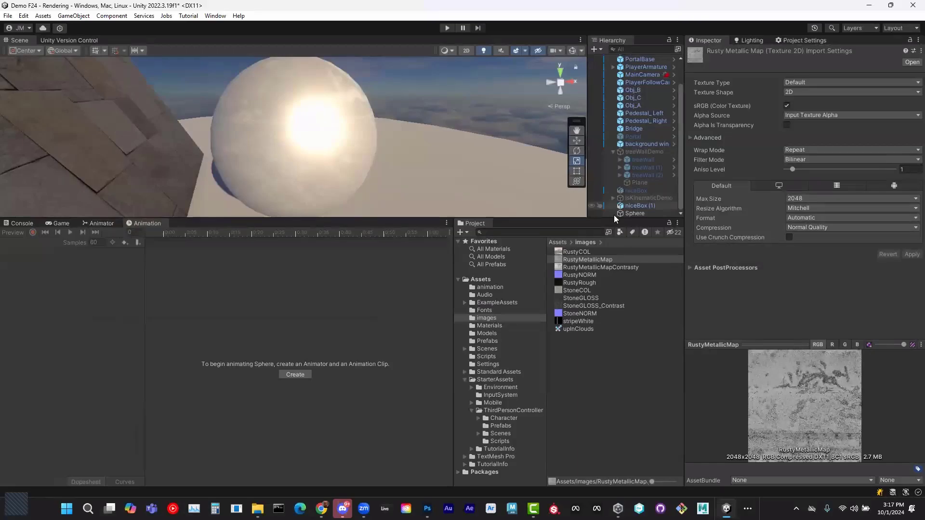
Assign RustyMetallicMapContrasty as the rusty material's metallic map and set its smoothness to 0.282.
{"action": "left_click", "coordinate": [494, 325]}
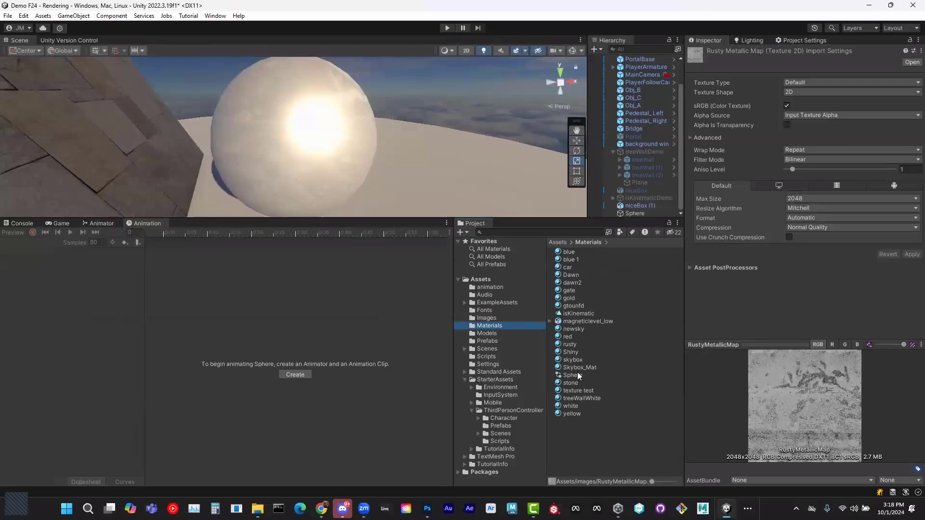
{"action": "left_click", "coordinate": [577, 342]}
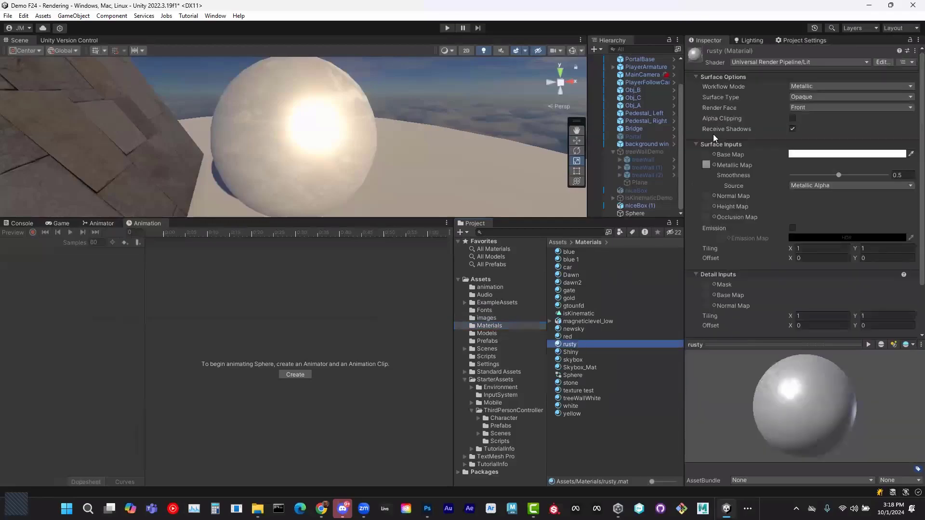
{"action": "left_click", "coordinate": [488, 317]}
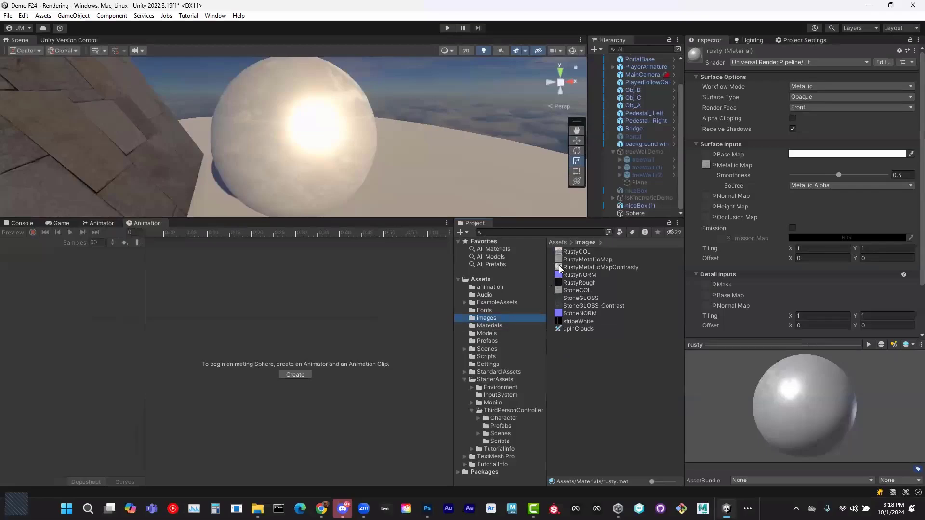
{"action": "left_click_drag", "start_coordinate": [559, 268], "coordinate": [708, 164]}
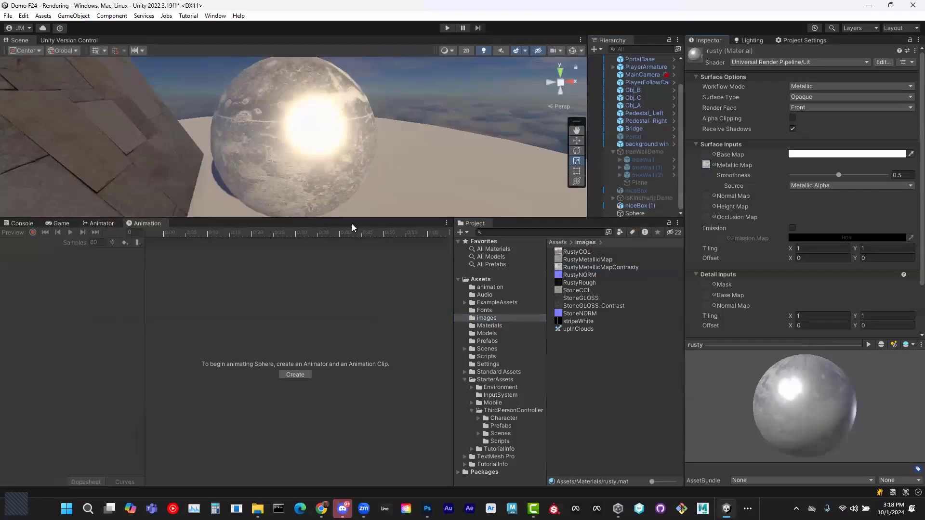
{"action": "left_click_drag", "start_coordinate": [309, 128], "coordinate": [350, 108], "text": "alt"}
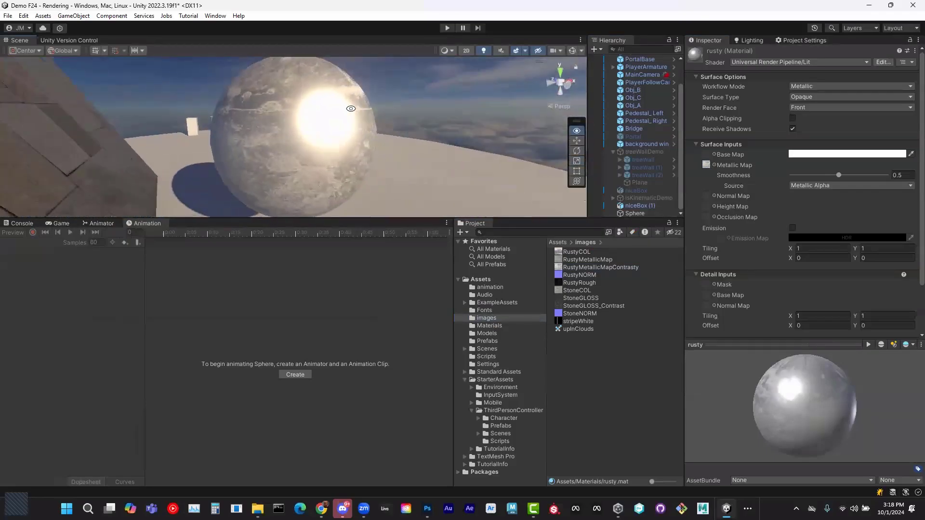
{"action": "left_click_drag", "start_coordinate": [841, 174], "coordinate": [867, 176]}
{"action": "mouse_move", "coordinate": [806, 178]}
{"action": "left_mouse_down"}
{"action": "mouse_move", "coordinate": [882, 180]}
{"action": "mouse_move", "coordinate": [790, 180]}
{"action": "mouse_move", "coordinate": [892, 185]}
{"action": "mouse_move", "coordinate": [817, 181]}
{"action": "left_mouse_up"}
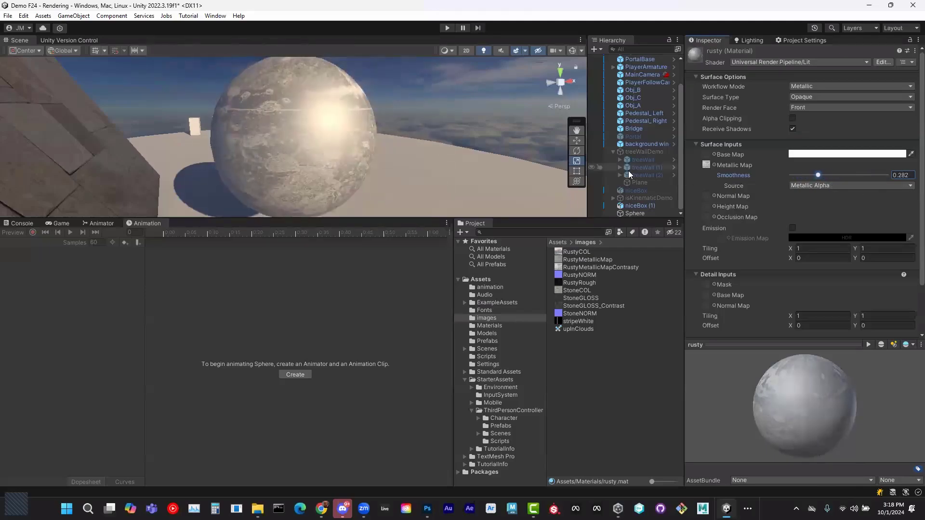
Assign RustyNORM as the rusty material's normal map, fix its import type as a normal map, and set its strength to 0.6.
{"action": "scroll", "coordinate": [414, 156], "scroll_direction": "down", "scroll_amount": 2}
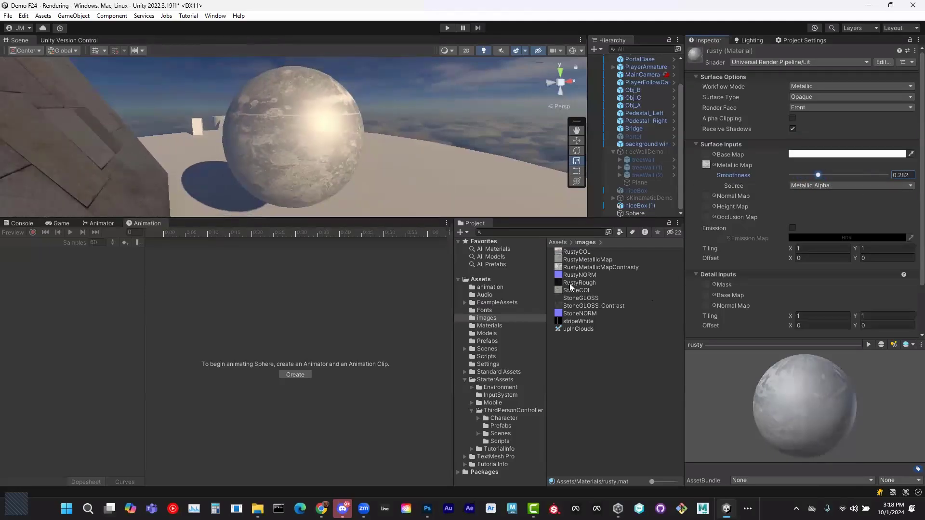
{"action": "left_click_drag", "start_coordinate": [559, 279], "coordinate": [701, 204]}
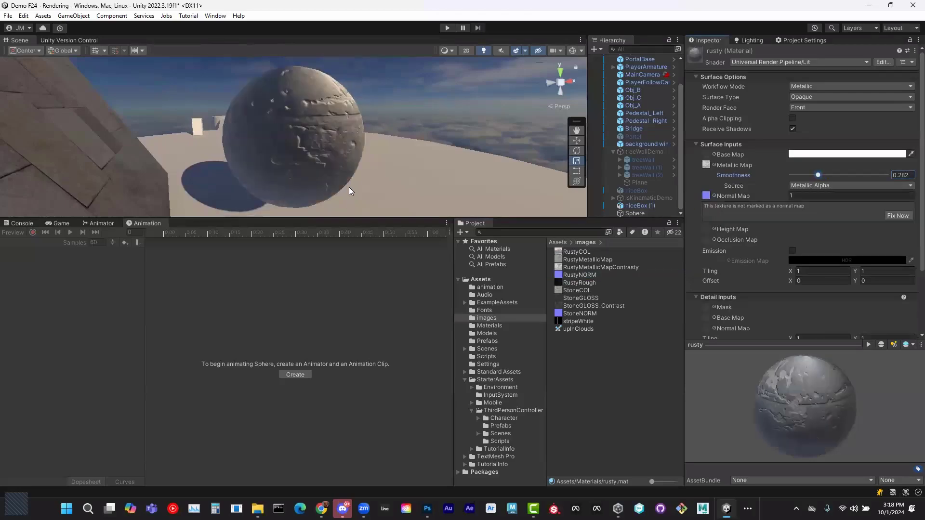
{"action": "left_click", "coordinate": [898, 215]}
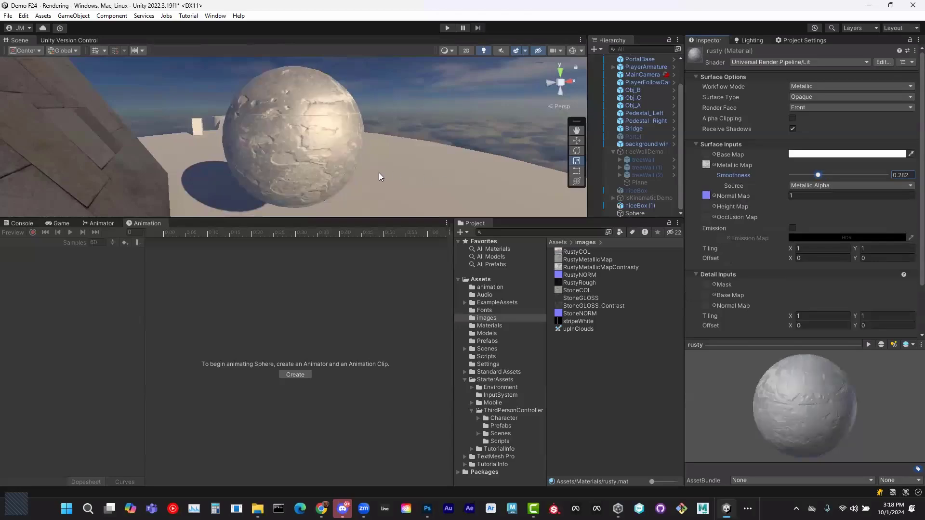
{"action": "left_click_drag", "start_coordinate": [276, 154], "coordinate": [453, 175], "text": "alt"}
{"action": "left_click", "coordinate": [794, 194]}
{"action": "type", "text": "."}
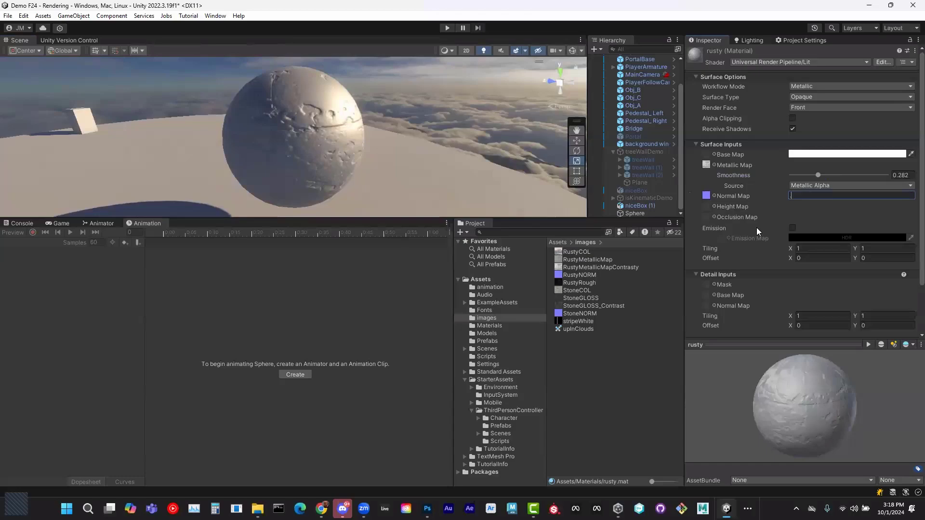
{"action": "type", "text": "6"}
{"action": "left_click_drag", "start_coordinate": [341, 207], "coordinate": [439, 187], "text": "alt"}
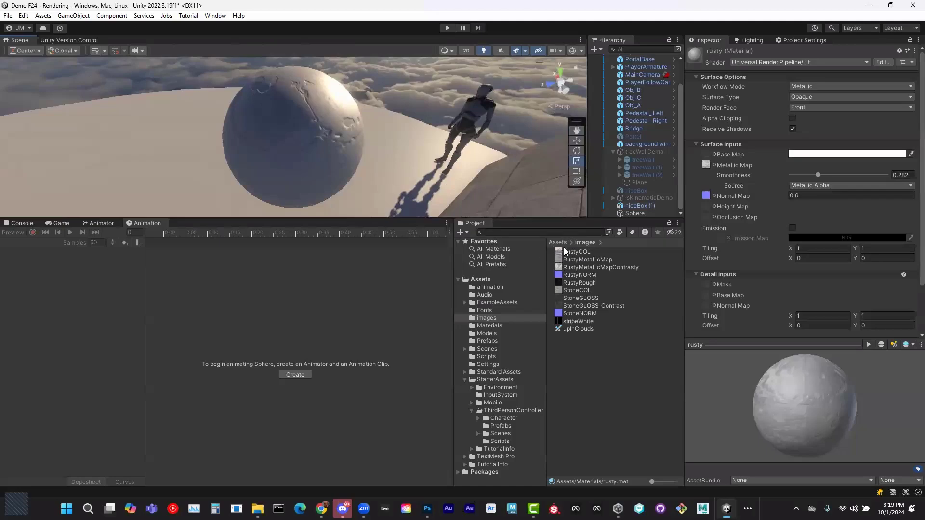
Assign the RustyCOL texture as the rusty material's base map and check it around the sphere.
{"action": "left_click_drag", "start_coordinate": [560, 252], "coordinate": [707, 157]}
{"action": "left_click_drag", "start_coordinate": [373, 161], "coordinate": [837, 107], "text": "alt"}
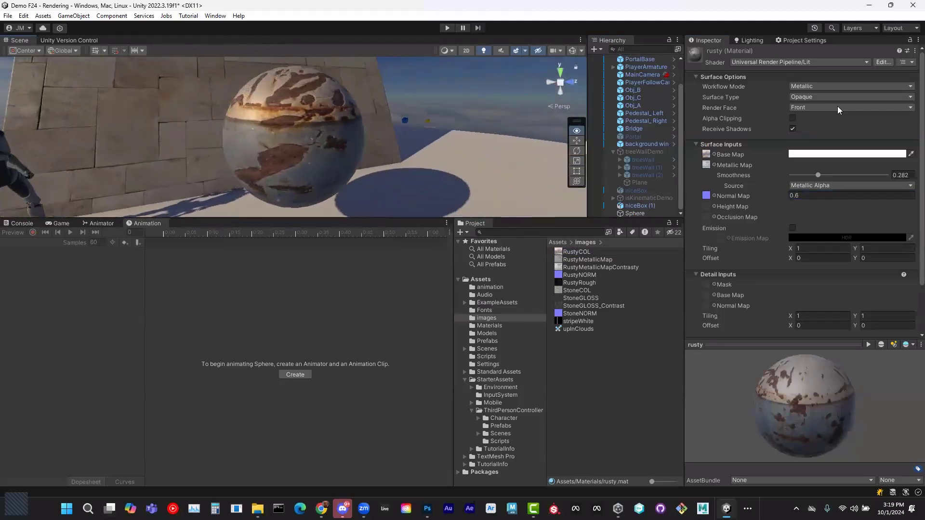
{"action": "left_click_drag", "start_coordinate": [272, 141], "coordinate": [332, 156], "text": "alt"}
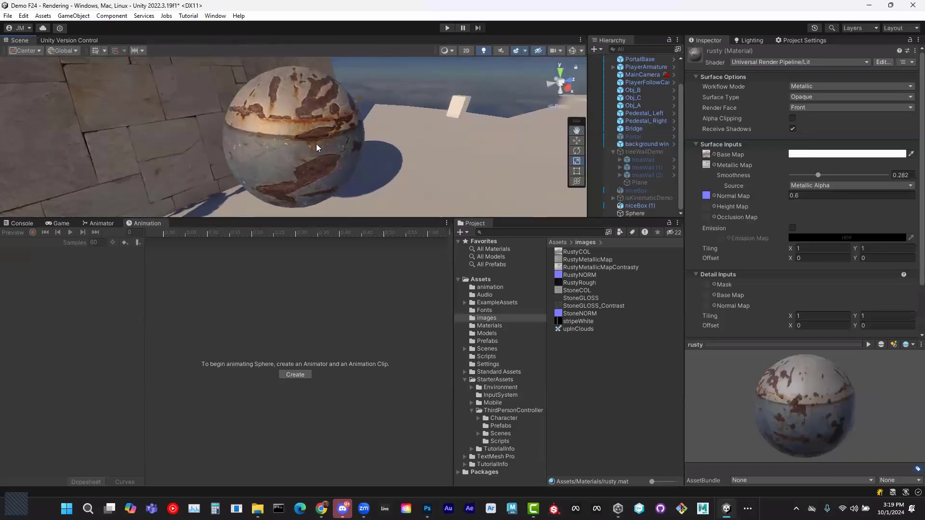
{"action": "scroll", "coordinate": [340, 153], "scroll_direction": "up", "scroll_amount": 3}
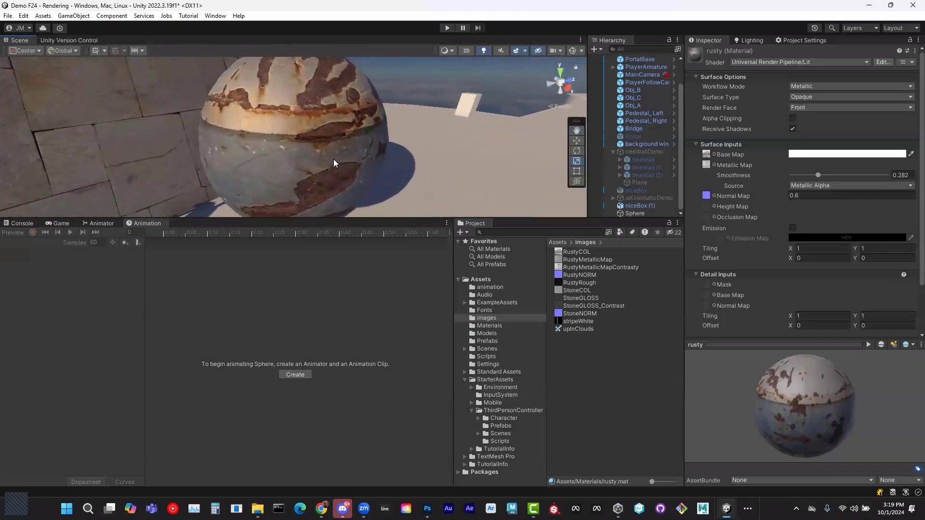
Set the tiling of the sphere's rusty material to 2 in both X and Y.
{"action": "left_click", "coordinate": [293, 123]}
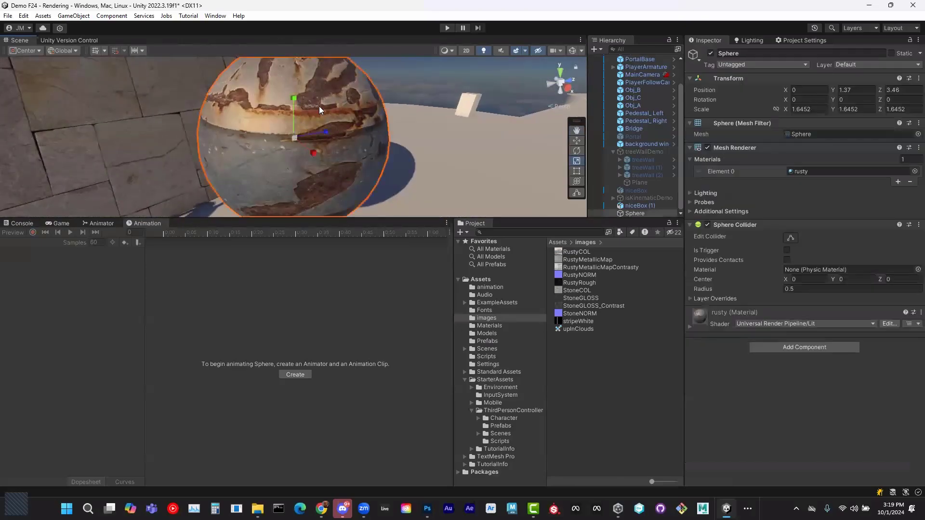
{"action": "left_click", "coordinate": [689, 325]}
{"action": "scroll", "coordinate": [817, 377], "scroll_direction": "down", "scroll_amount": 5}
{"action": "left_click", "coordinate": [821, 356]}
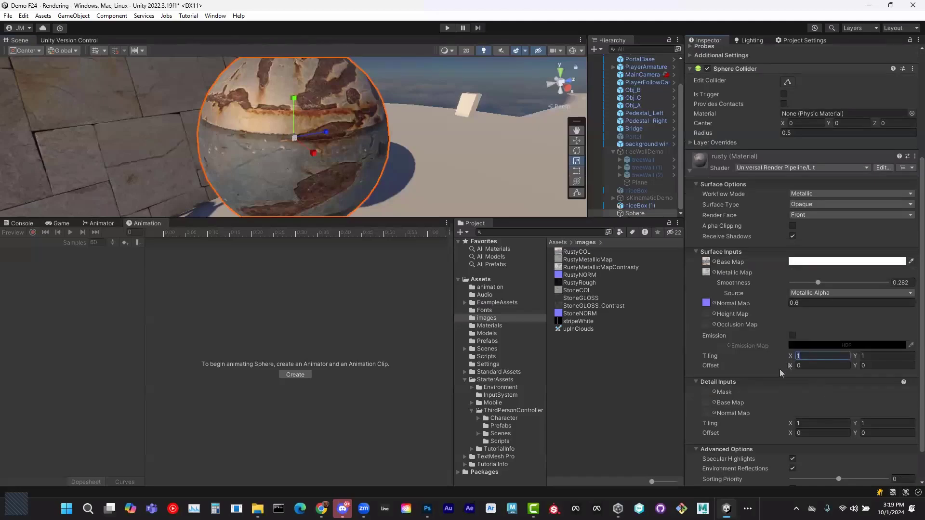
{"action": "type", "text": "2"}
{"action": "key", "text": "Tab"}
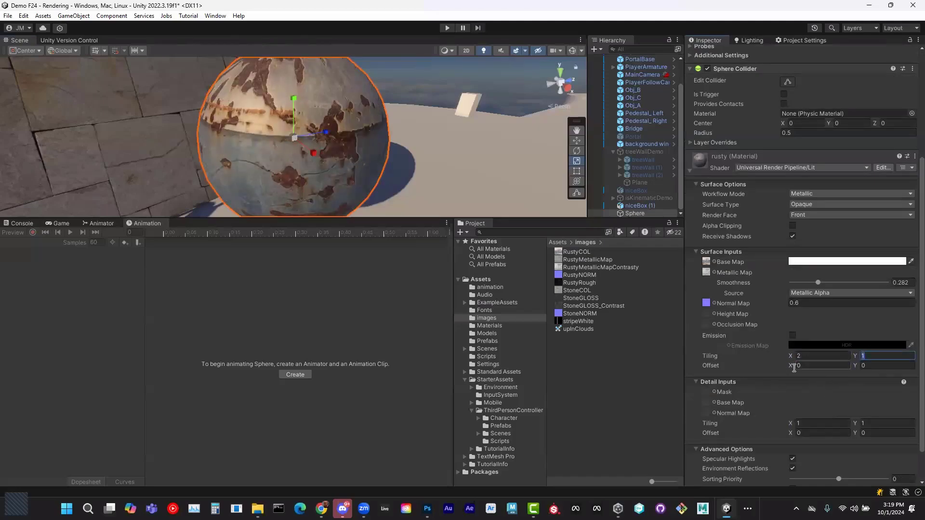
{"action": "type", "text": "2"}
{"action": "left_click_drag", "start_coordinate": [291, 151], "coordinate": [425, 176], "text": "alt"}
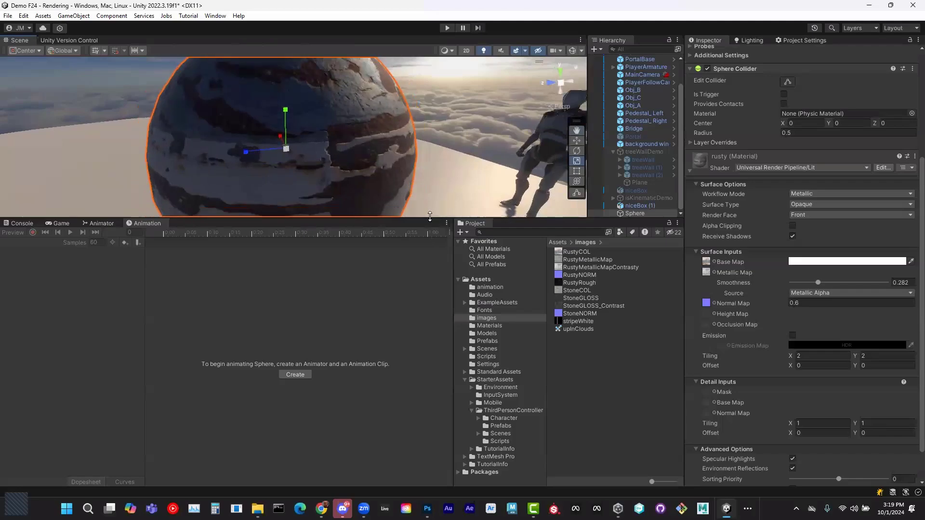
Enlarge the scene view and raise the rusty material's smoothness to 0.47.
{"action": "left_click_drag", "start_coordinate": [429, 218], "coordinate": [430, 407]}
{"action": "left_click_drag", "start_coordinate": [413, 295], "coordinate": [423, 266], "text": "alt"}
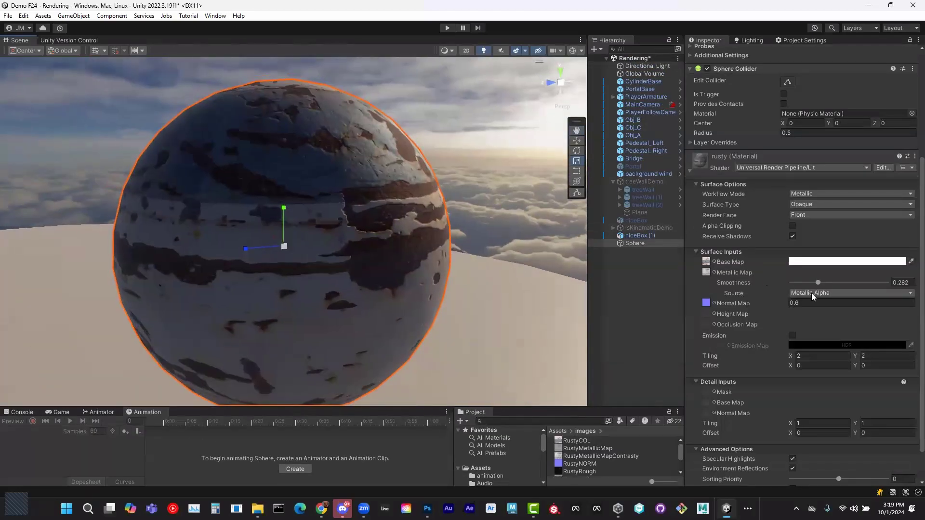
{"action": "left_click_drag", "start_coordinate": [817, 284], "coordinate": [836, 278]}
{"action": "left_click_drag", "start_coordinate": [356, 263], "coordinate": [305, 255], "text": "alt"}
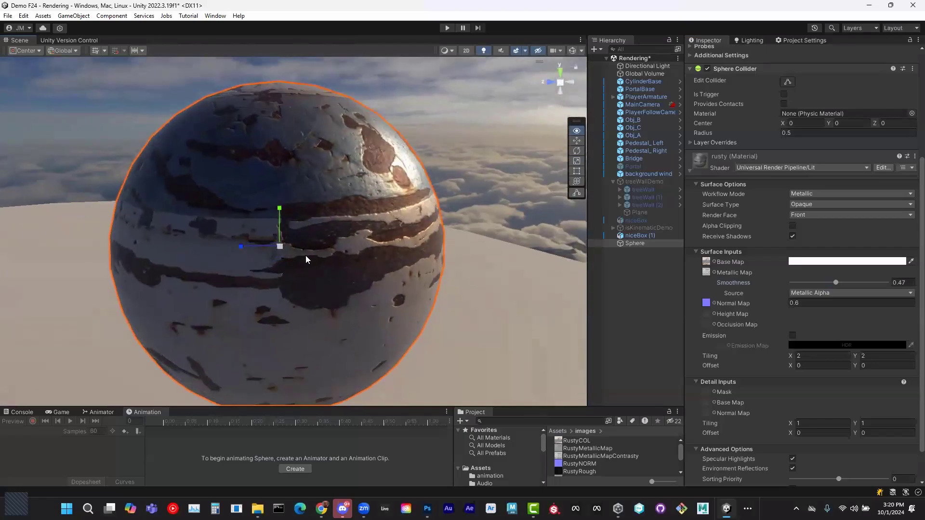
Try the rusty material with smoothness at 1 and examine the reflections on the sphere.
{"action": "left_click_drag", "start_coordinate": [361, 276], "coordinate": [396, 266], "text": "alt"}
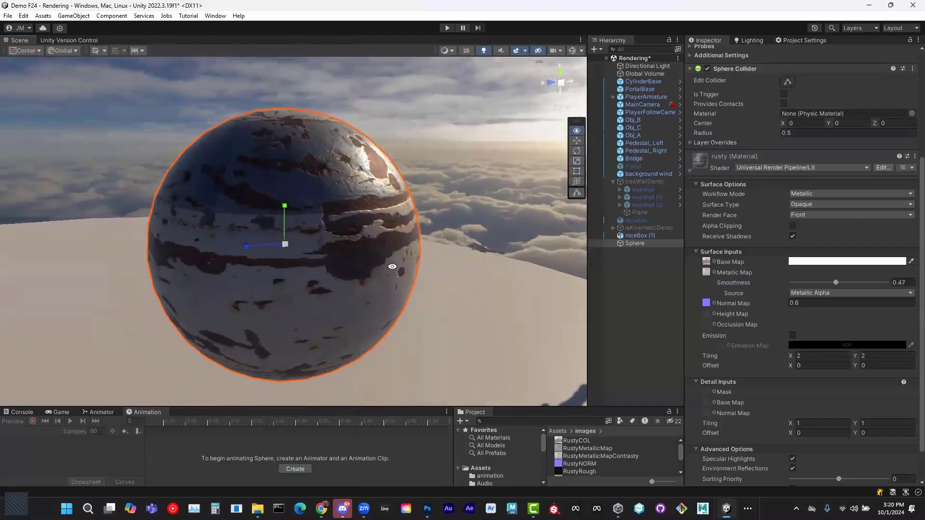
{"action": "left_click_drag", "start_coordinate": [836, 282], "coordinate": [886, 282]}
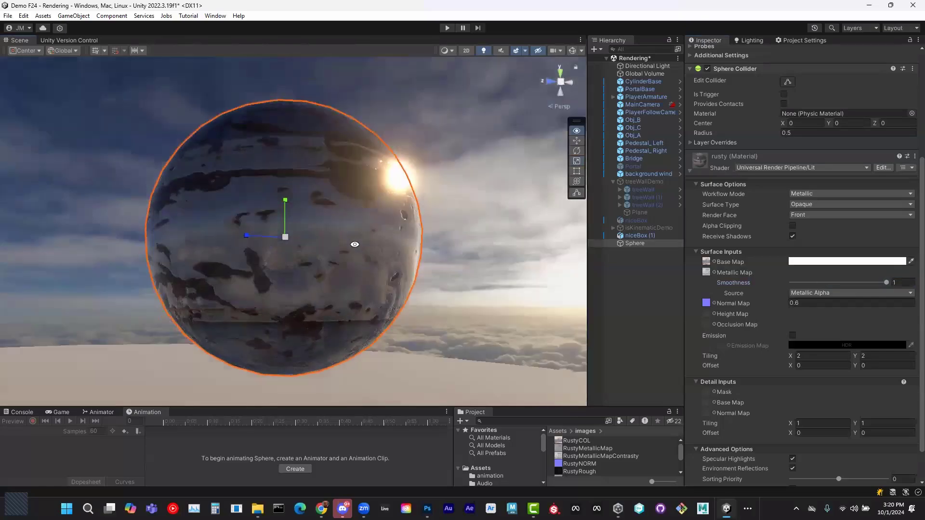
{"action": "left_click_drag", "start_coordinate": [353, 244], "coordinate": [372, 288], "text": "alt"}
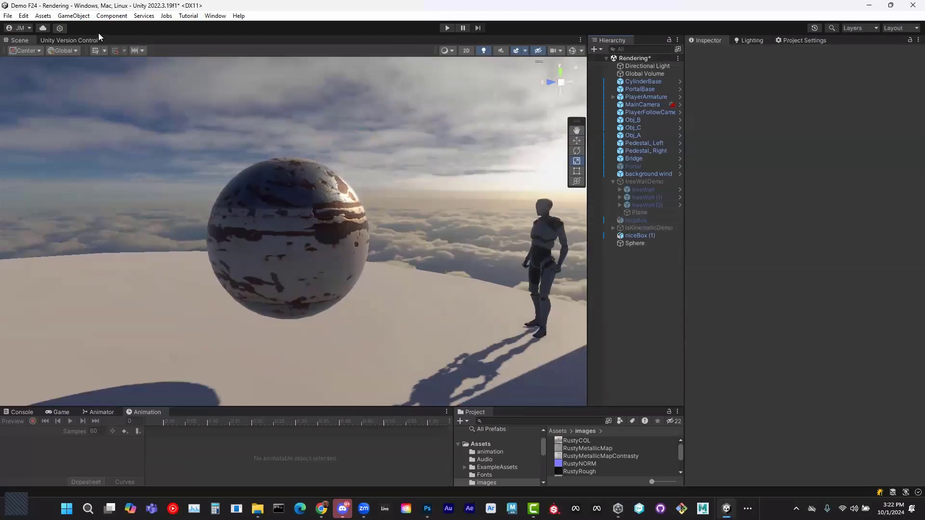
Add a Reflection Probe to the scene near the rusty sphere.
{"action": "left_click", "coordinate": [74, 16]}
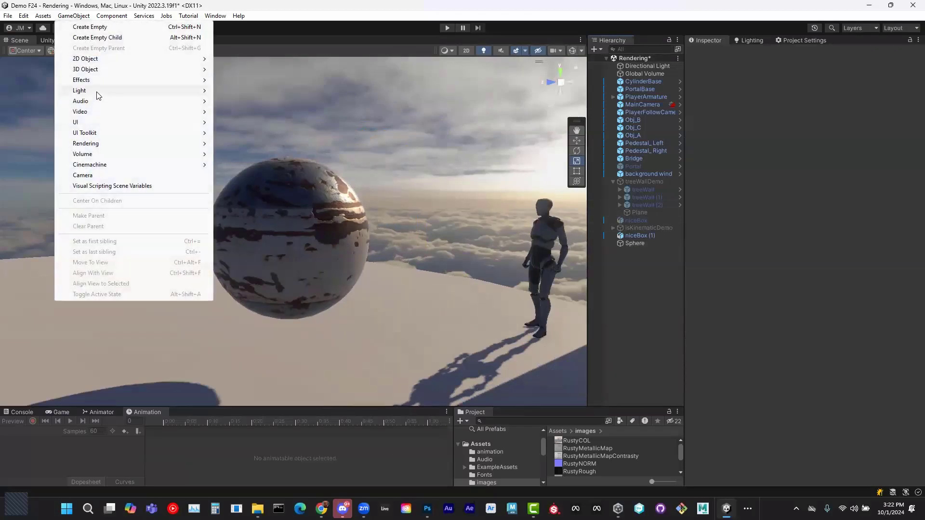
{"action": "mouse_move", "coordinate": [166, 91]}
{"action": "left_click", "coordinate": [256, 139]}
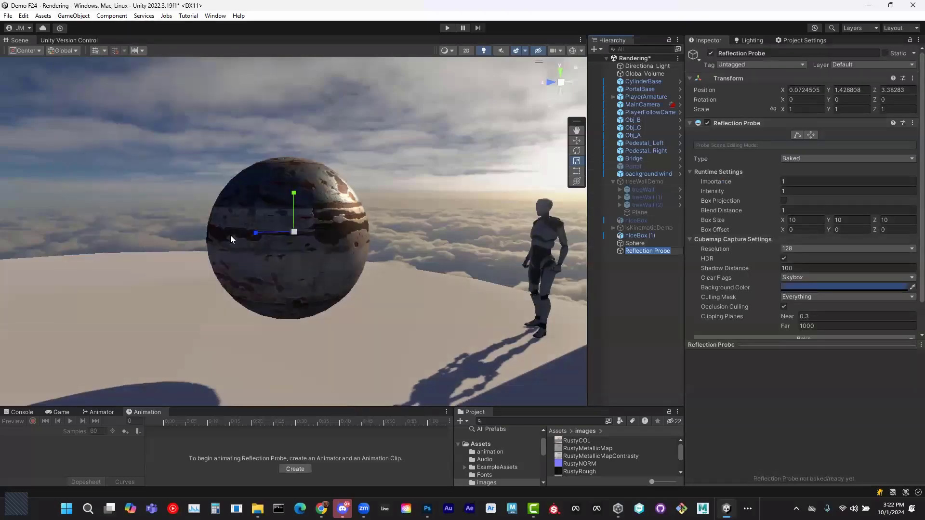
Copy the sphere's position values and paste them onto the Reflection Probe so both share the same location.
{"action": "left_click", "coordinate": [636, 244]}
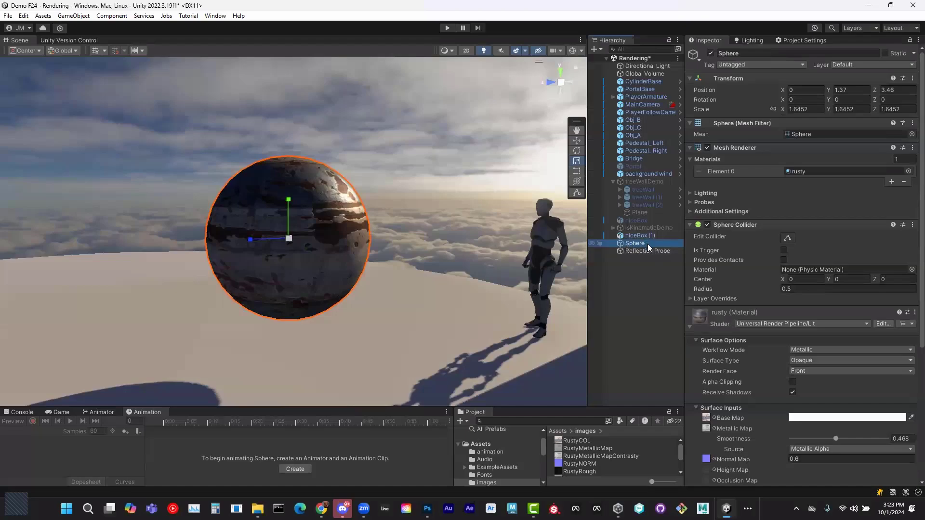
{"action": "right_click", "coordinate": [757, 77]}
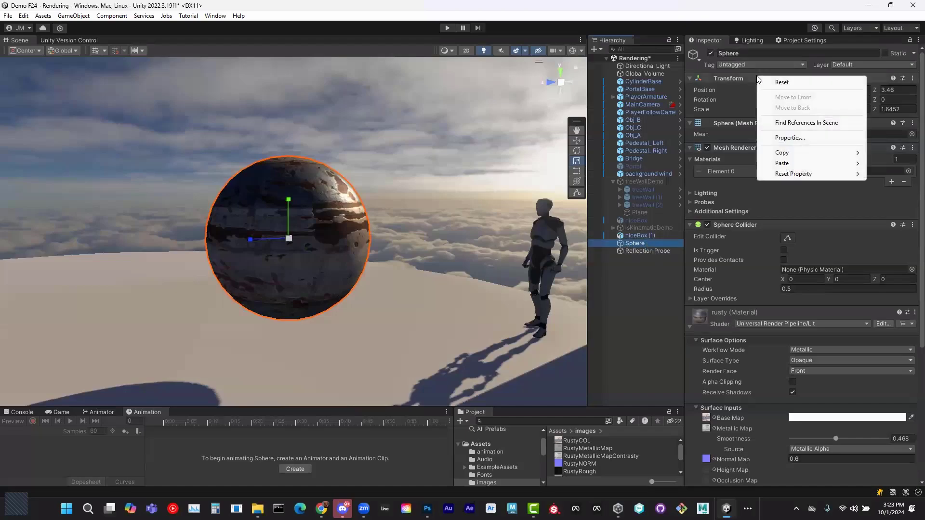
{"action": "mouse_move", "coordinate": [788, 153]}
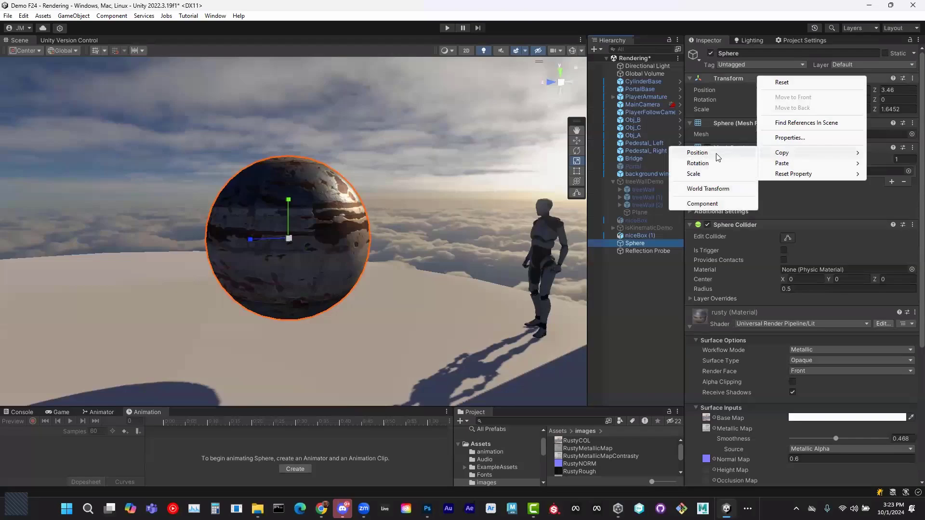
{"action": "left_click", "coordinate": [717, 157]}
{"action": "left_click", "coordinate": [649, 251]}
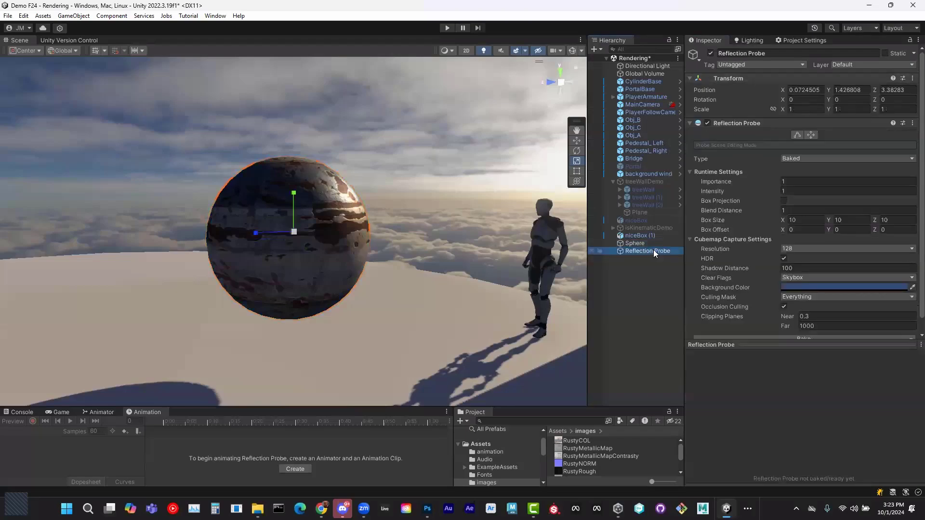
{"action": "right_click", "coordinate": [748, 81]}
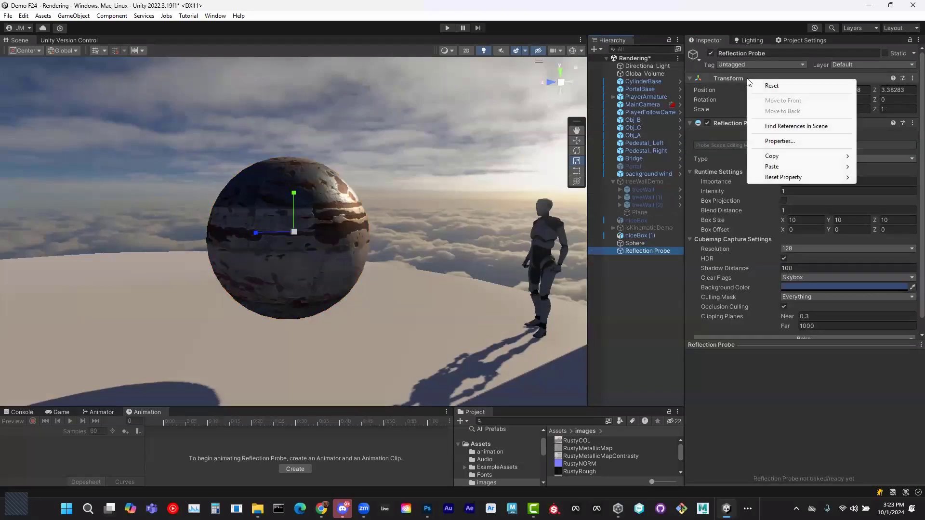
{"action": "mouse_move", "coordinate": [770, 166]}
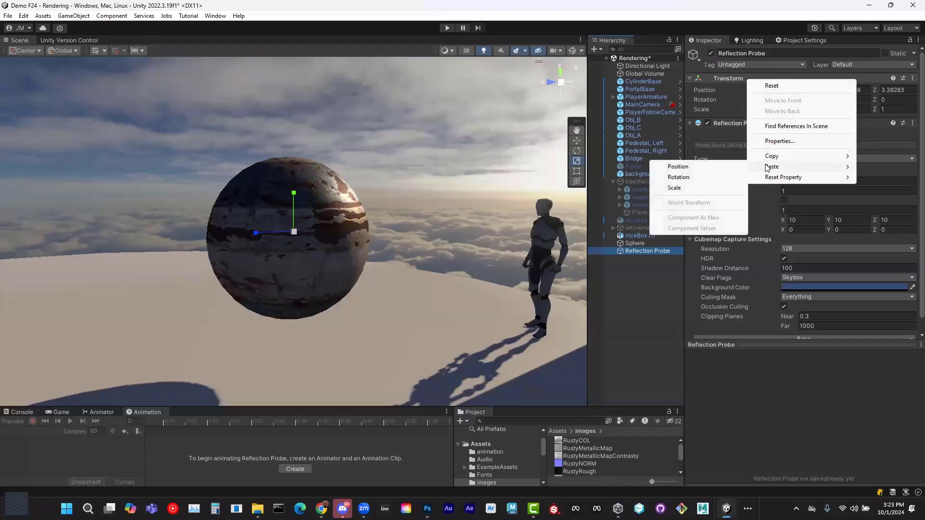
{"action": "left_click", "coordinate": [716, 166]}
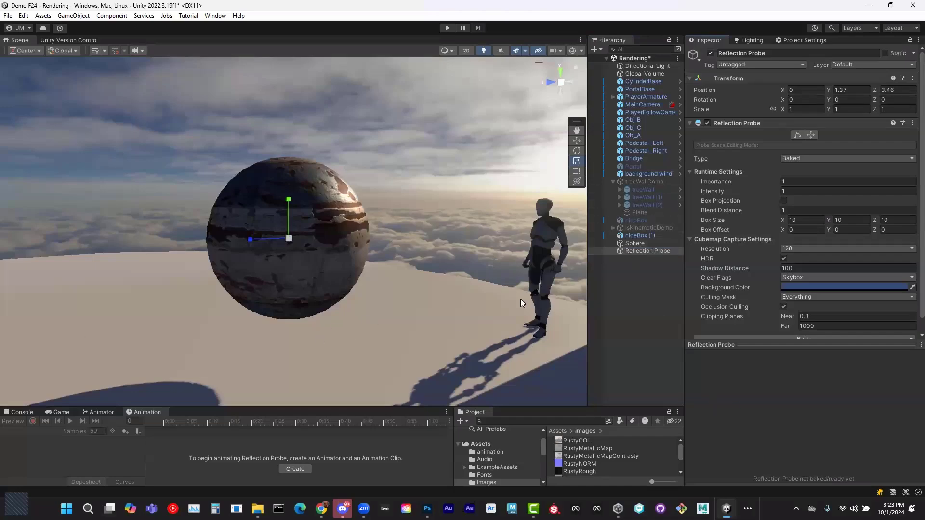
Check the Static setting on the large stone box and the cylinder base around the sphere.
{"action": "scroll", "coordinate": [525, 303], "scroll_direction": "down", "scroll_amount": 5}
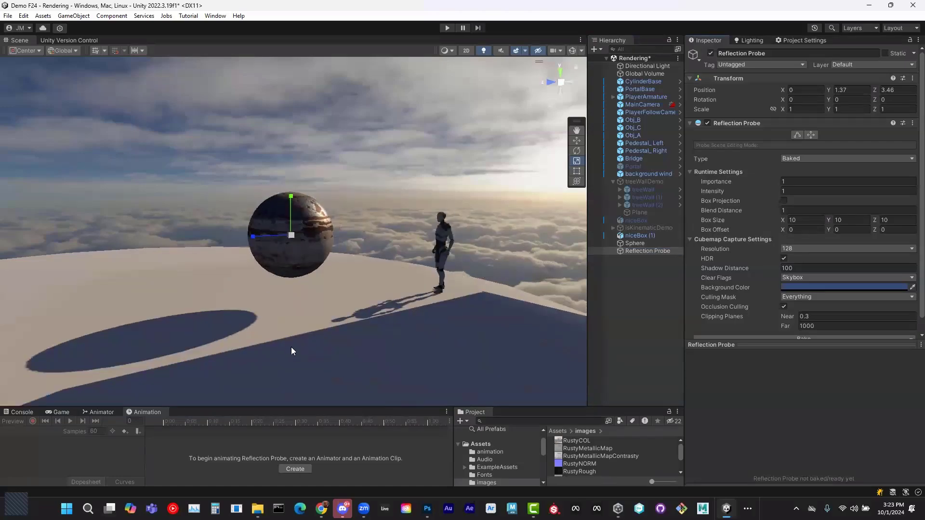
{"action": "left_click_drag", "start_coordinate": [799, 341], "coordinate": [770, 378]}
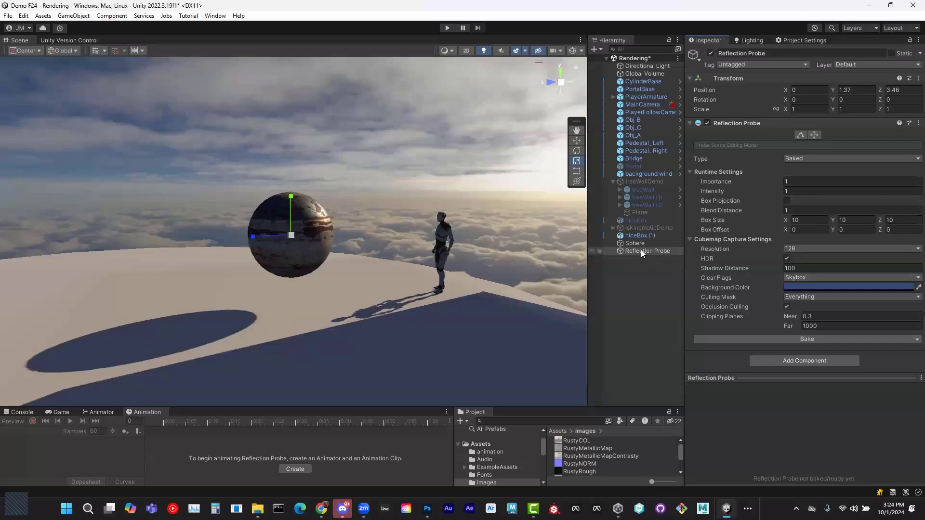
{"action": "key", "text": "f"}
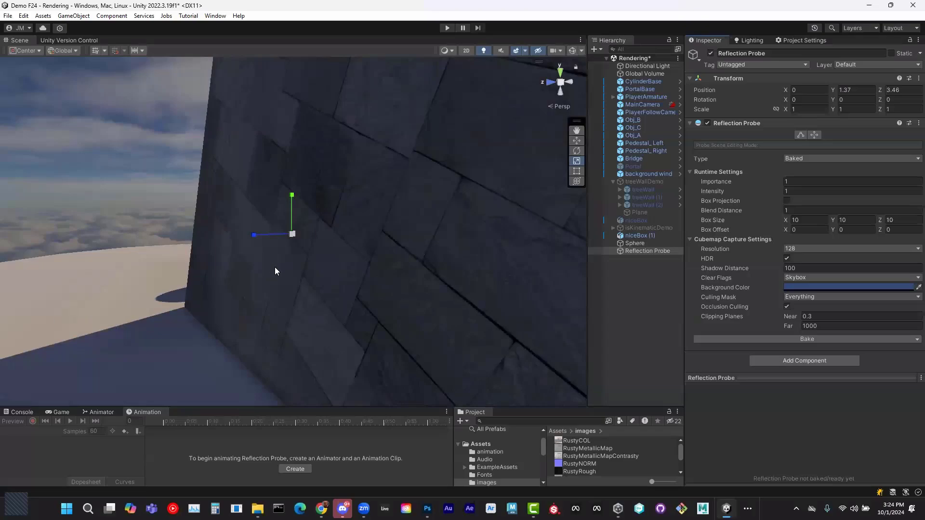
{"action": "left_click_drag", "start_coordinate": [293, 289], "coordinate": [377, 238], "text": "alt"}
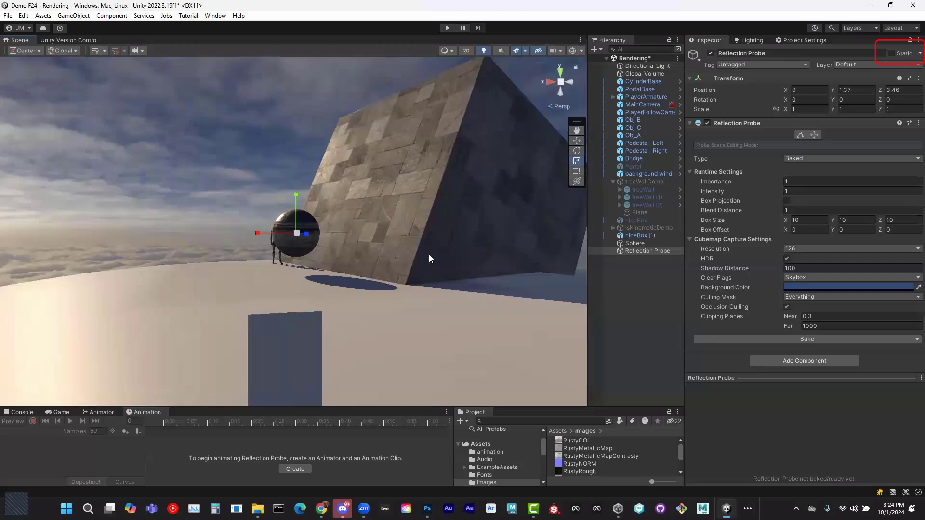
{"action": "left_click", "coordinate": [402, 168]}
{"action": "left_click", "coordinate": [222, 301]}
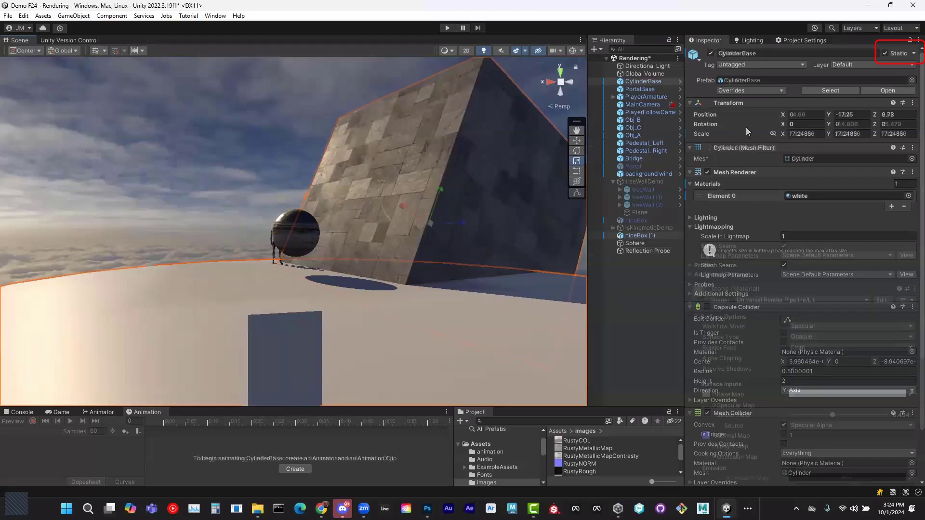
{"action": "left_click", "coordinate": [512, 169]}
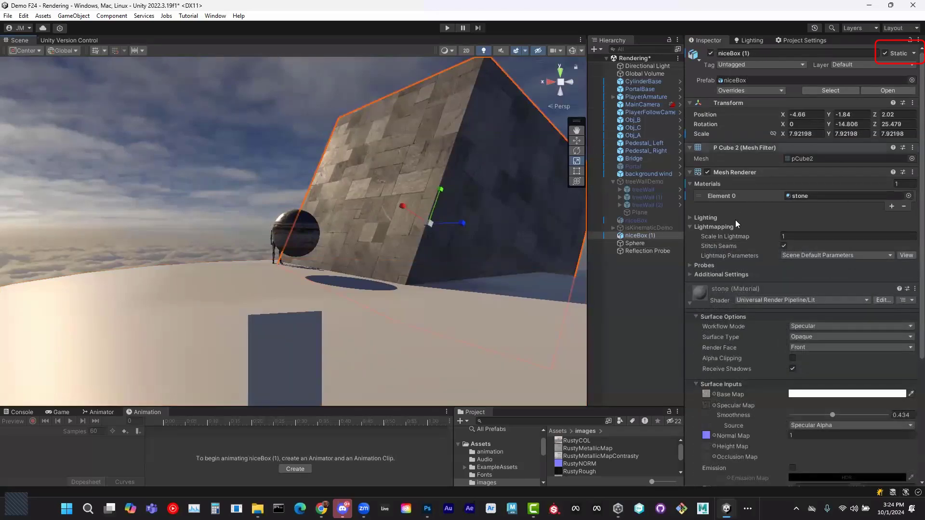
Bake the Reflection Probe and inspect its cubemap preview and the reflections on the rusty sphere.
{"action": "left_click", "coordinate": [642, 251]}
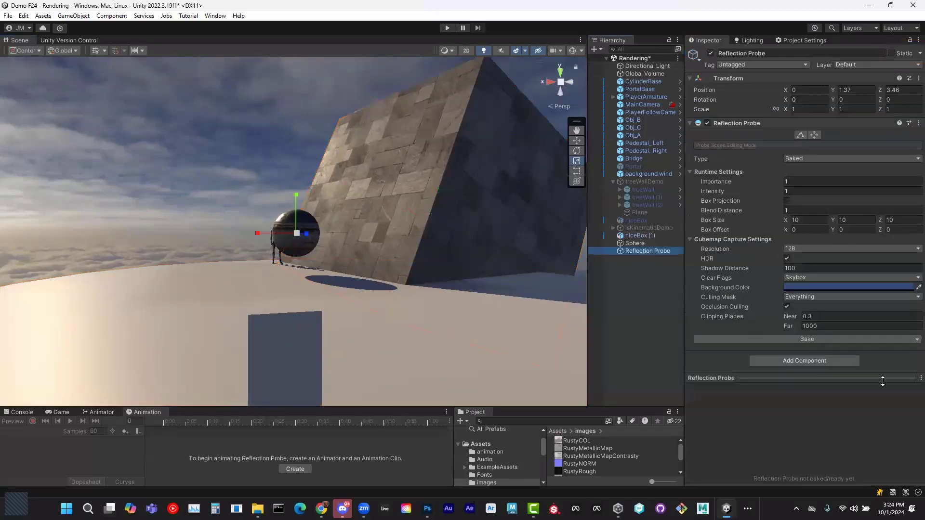
{"action": "left_click", "coordinate": [824, 339]}
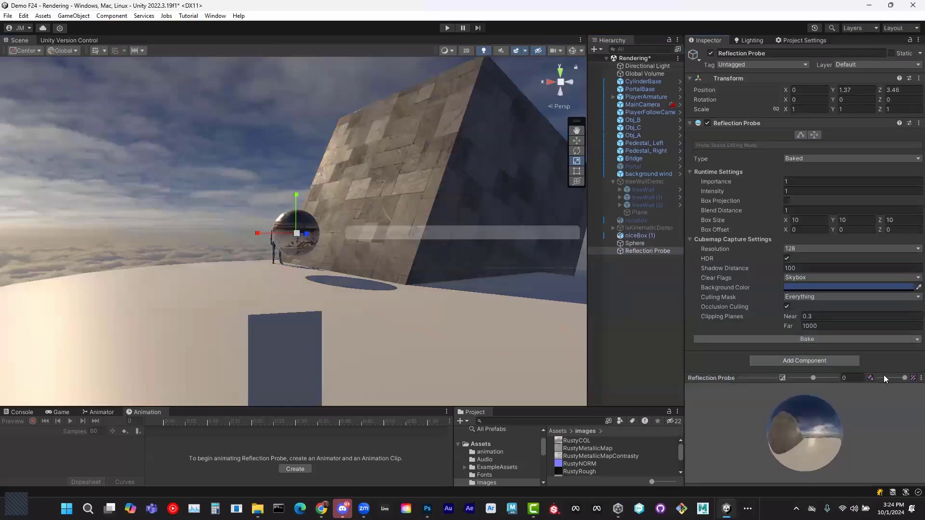
{"action": "left_click_drag", "start_coordinate": [838, 445], "coordinate": [819, 410]}
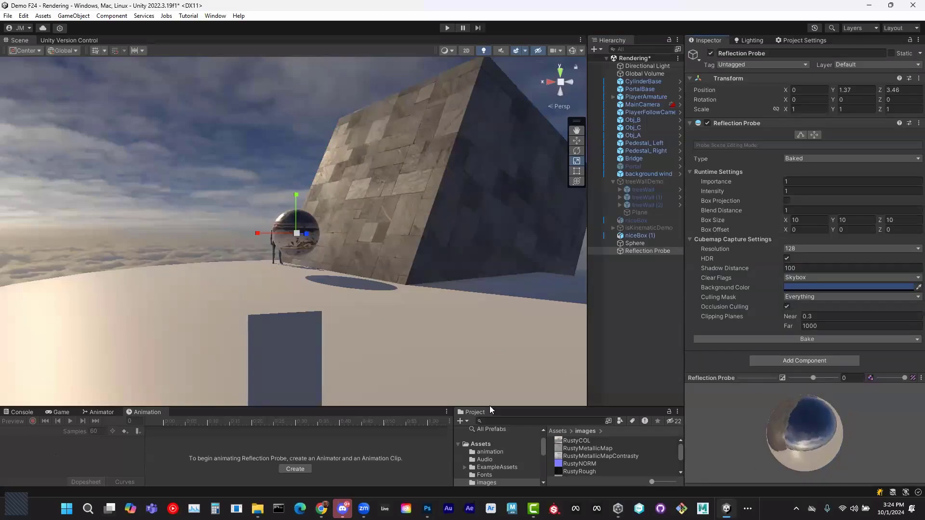
{"action": "scroll", "coordinate": [374, 279], "scroll_direction": "up", "scroll_amount": 6}
{"action": "left_click_drag", "start_coordinate": [433, 278], "coordinate": [580, 300], "text": "alt"}
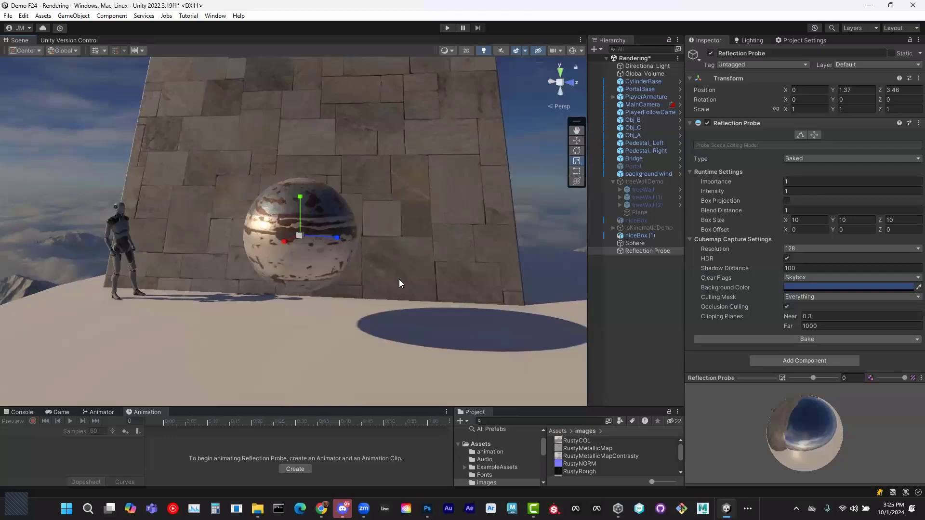
Move the Reflection Probe out of the sphere along X to about 1.78 and bake it again.
{"action": "left_click", "coordinate": [642, 252]}
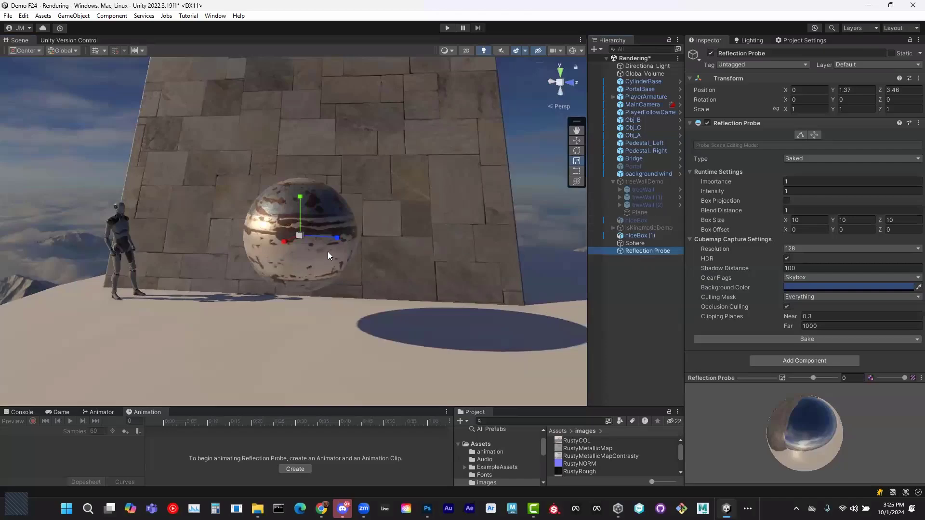
{"action": "left_click_drag", "start_coordinate": [287, 239], "coordinate": [212, 268]}
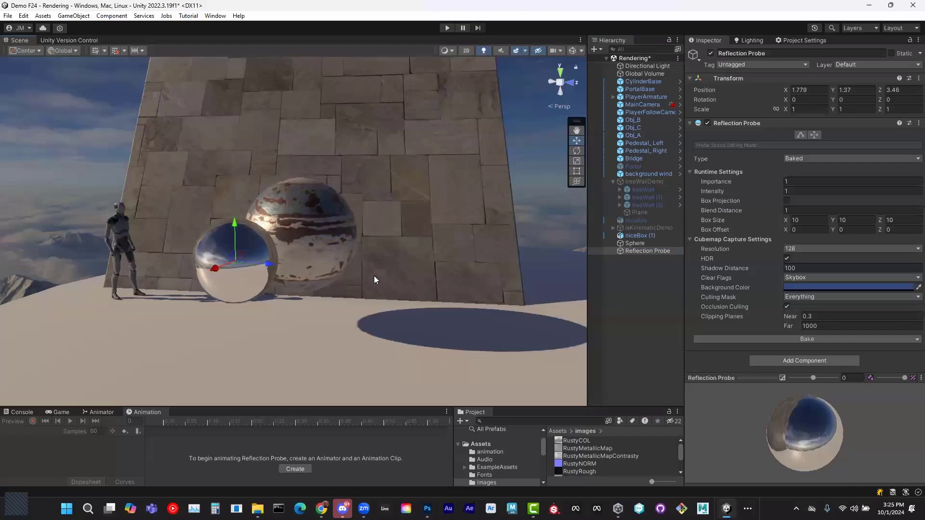
{"action": "left_click_drag", "start_coordinate": [453, 300], "coordinate": [404, 301], "text": "alt"}
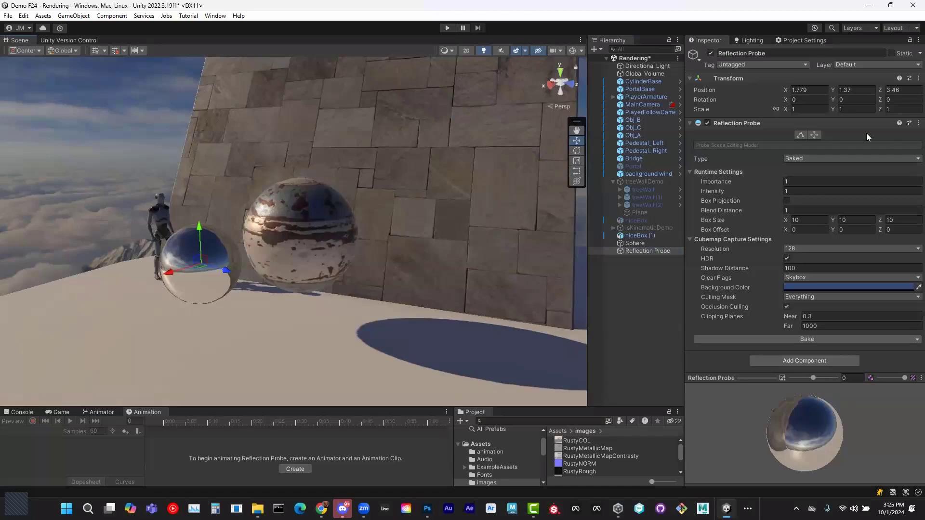
{"action": "left_click", "coordinate": [807, 339]}
{"action": "left_click_drag", "start_coordinate": [817, 426], "coordinate": [738, 389]}
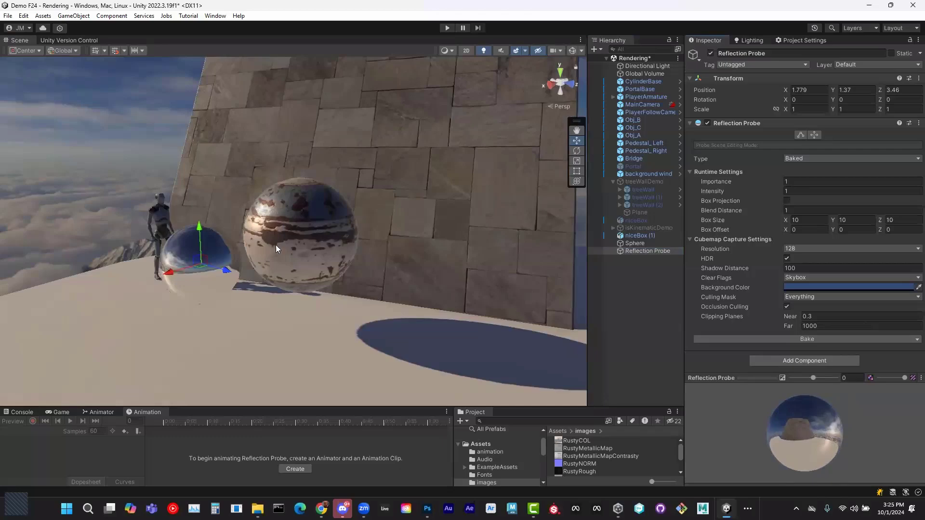
Mark the rusty sphere as Static and rebake the Reflection Probe to include it in the cubemap.
{"action": "left_click", "coordinate": [325, 231]}
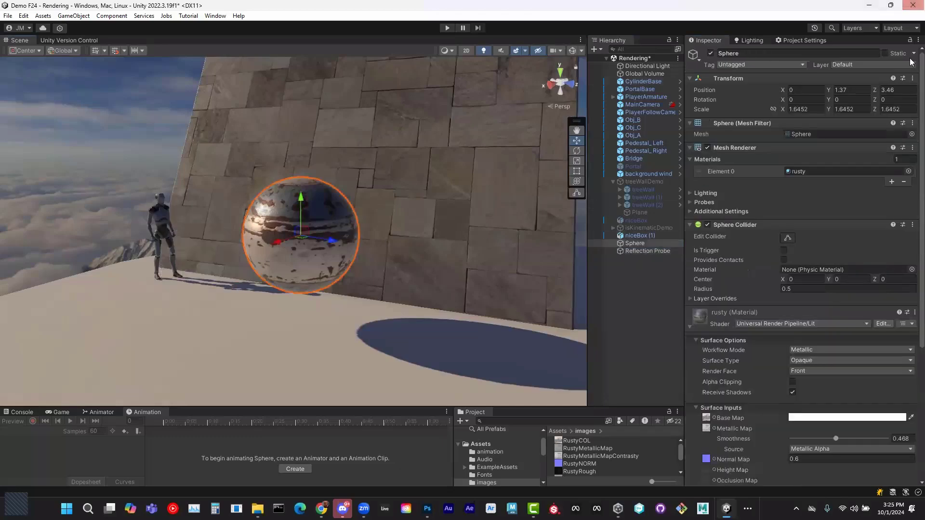
{"action": "left_click", "coordinate": [885, 53]}
{"action": "left_click", "coordinate": [619, 251]}
{"action": "left_click", "coordinate": [827, 338]}
{"action": "left_click_drag", "start_coordinate": [853, 447], "coordinate": [810, 442]}
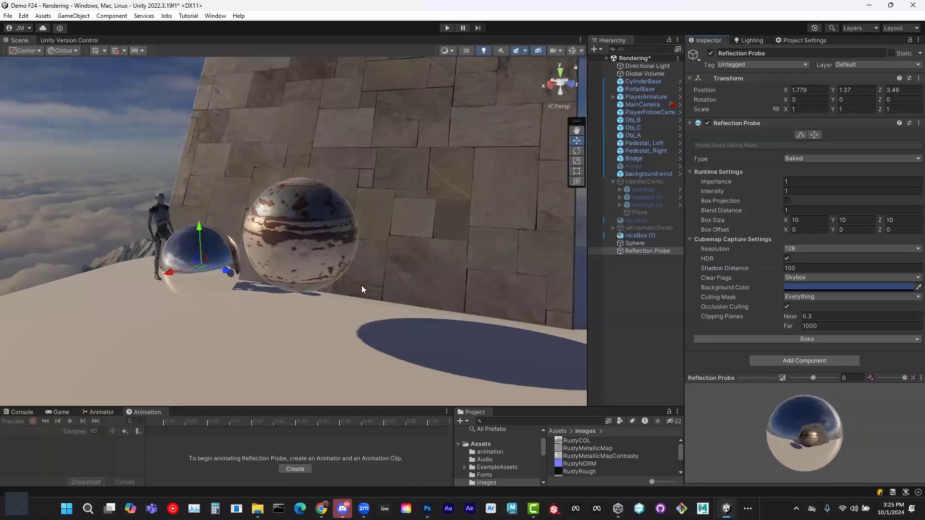
Try the rusty material with smoothness at 1 and examine the baked reflections from several sides of the sphere.
{"action": "left_click_drag", "start_coordinate": [372, 256], "coordinate": [119, 279], "text": "alt"}
{"action": "scroll", "coordinate": [312, 205], "scroll_direction": "up", "scroll_amount": 3}
{"action": "scroll", "coordinate": [312, 205], "scroll_direction": "up", "scroll_amount": 3}
{"action": "left_click_drag", "start_coordinate": [312, 207], "coordinate": [450, 284], "text": "alt"}
{"action": "left_click_drag", "start_coordinate": [357, 265], "coordinate": [18, 292], "text": "alt"}
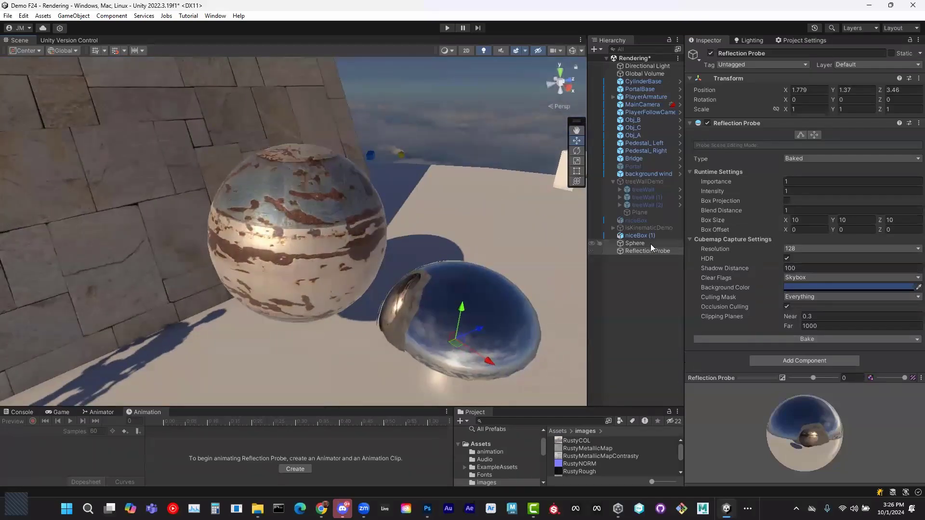
{"action": "left_click", "coordinate": [648, 243]}
{"action": "scroll", "coordinate": [840, 408], "scroll_direction": "down", "scroll_amount": 3}
{"action": "scroll", "coordinate": [840, 408], "scroll_direction": "down", "scroll_amount": 1}
{"action": "left_click_drag", "start_coordinate": [836, 373], "coordinate": [897, 374]}
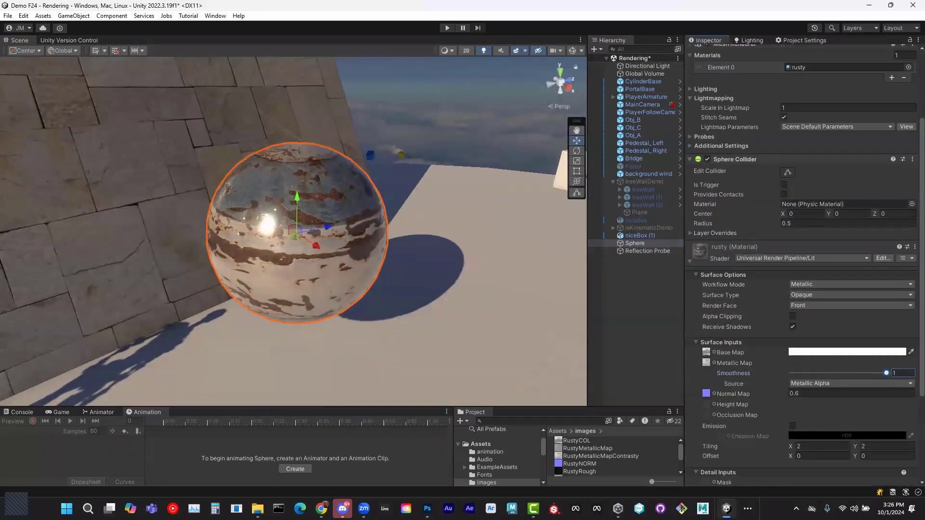
{"action": "left_click_drag", "start_coordinate": [357, 368], "coordinate": [21, 285], "text": "alt"}
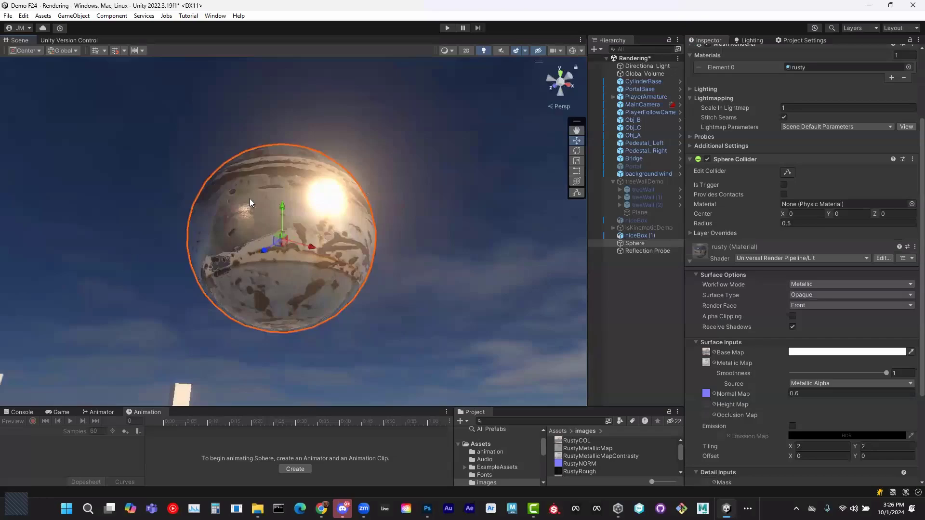
{"action": "left_click_drag", "start_coordinate": [243, 298], "coordinate": [651, 391], "text": "alt"}
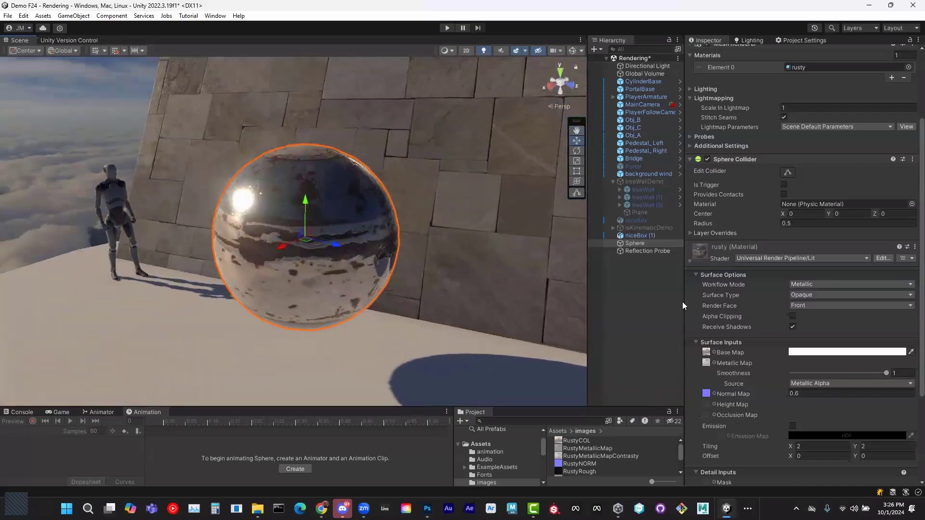
Review the Reflection Probe's Clear Flags options and its near clipping plane setting.
{"action": "left_click", "coordinate": [645, 251]}
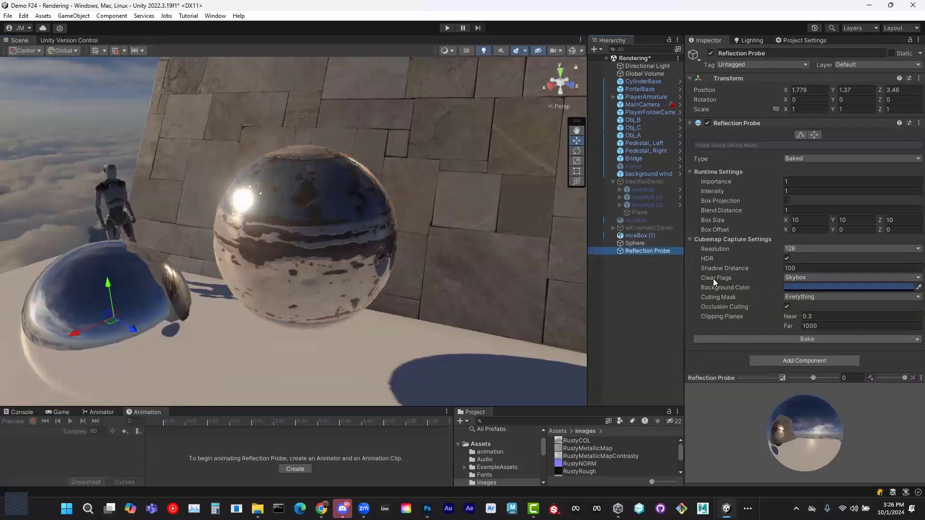
{"action": "left_click", "coordinate": [864, 278]}
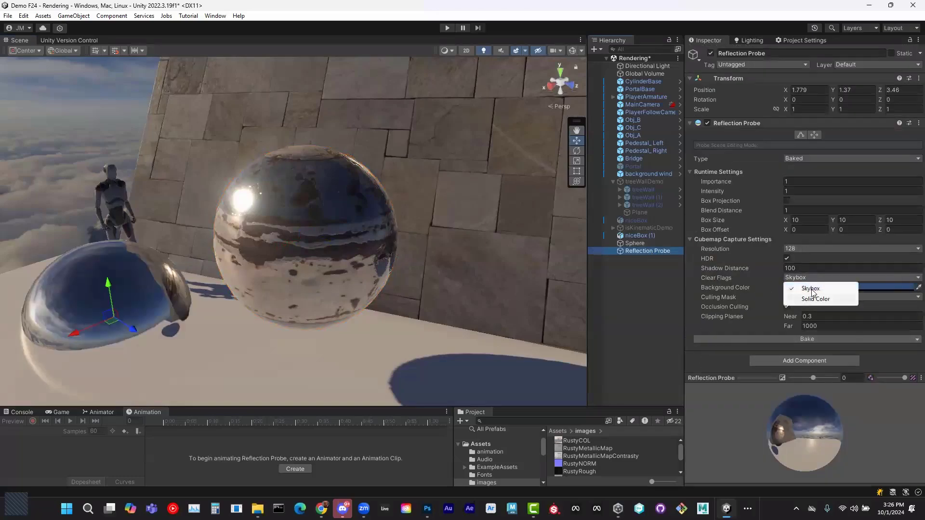
{"action": "left_click", "coordinate": [894, 315]}
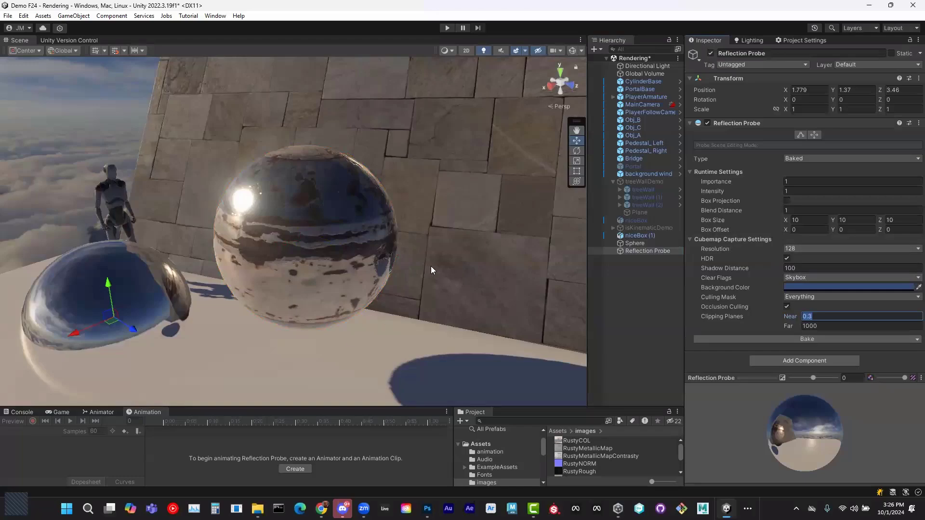
Lower the rusty material's smoothness to 0.402 and inspect the sphere's surface up close.
{"action": "left_click", "coordinate": [645, 245]}
{"action": "left_click_drag", "start_coordinate": [483, 276], "coordinate": [184, 261], "text": "alt"}
{"action": "scroll", "coordinate": [862, 289], "scroll_direction": "down", "scroll_amount": 5}
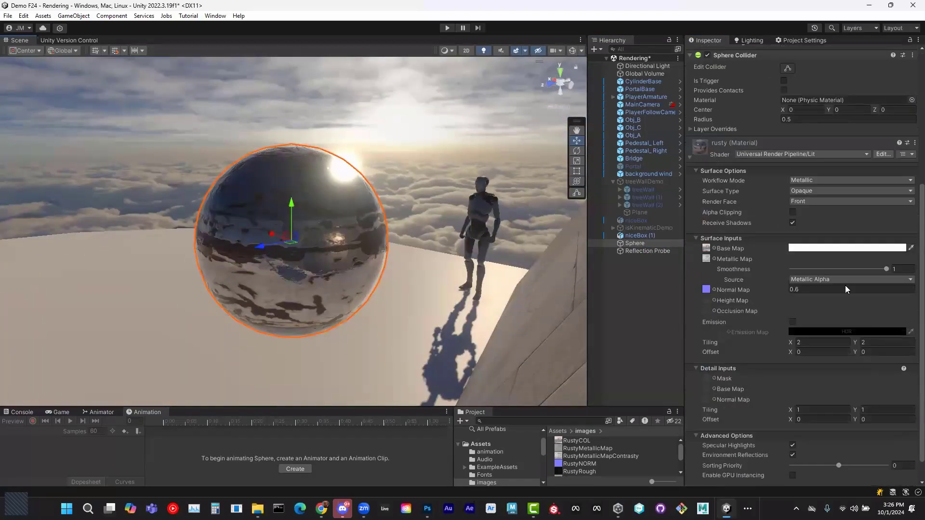
{"action": "left_click_drag", "start_coordinate": [887, 267], "coordinate": [821, 269]}
{"action": "left_click_drag", "start_coordinate": [382, 273], "coordinate": [310, 304], "text": "alt"}
{"action": "right_click_drag", "start_coordinate": [328, 285], "coordinate": [442, 319], "text": "alt"}
{"action": "left_click_drag", "start_coordinate": [441, 319], "coordinate": [428, 317], "text": "alt"}
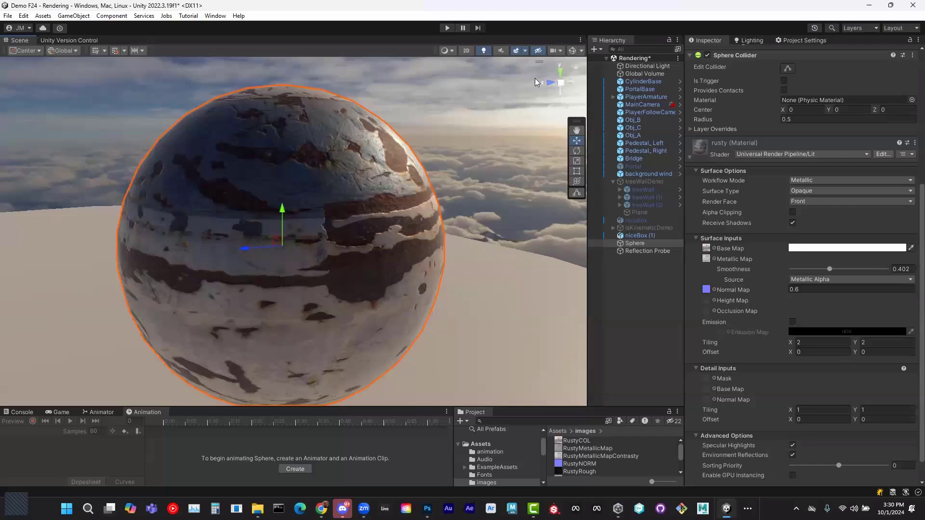
Turn on the gizmos in the scene view and select the Reflection Probe beside the sphere.
{"action": "left_click", "coordinate": [573, 52]}
{"action": "left_click", "coordinate": [573, 55]}
{"action": "left_click", "coordinate": [572, 53]}
{"action": "scroll", "coordinate": [465, 267], "scroll_direction": "down", "scroll_amount": 10}
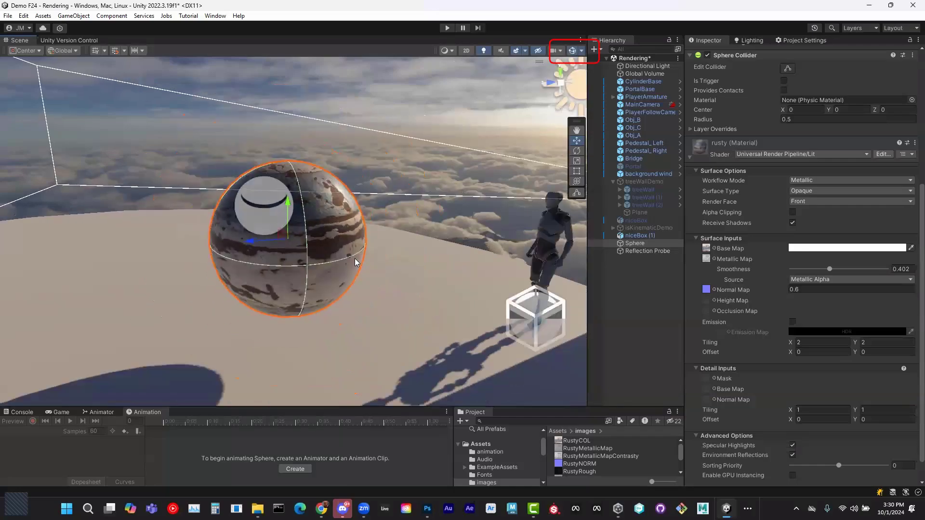
{"action": "left_click_drag", "start_coordinate": [349, 282], "coordinate": [528, 275], "text": "alt"}
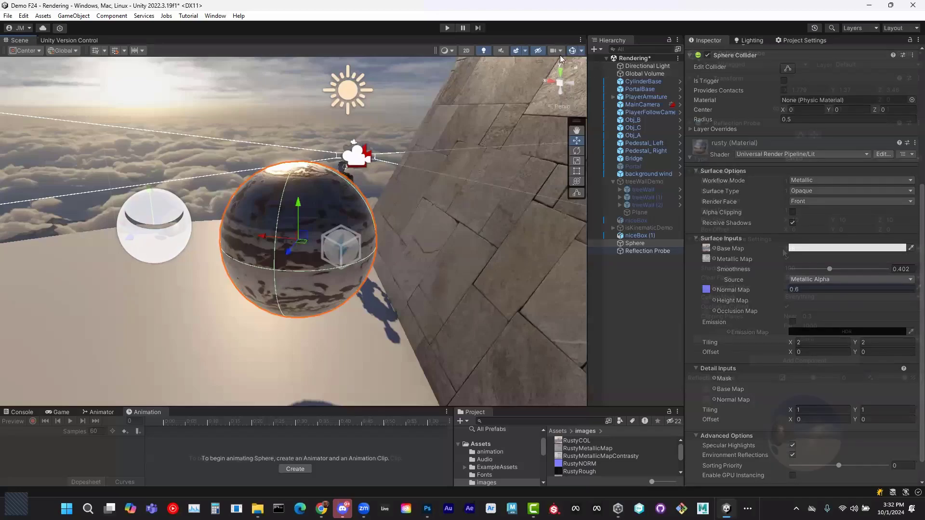
{"action": "left_click", "coordinate": [647, 251]}
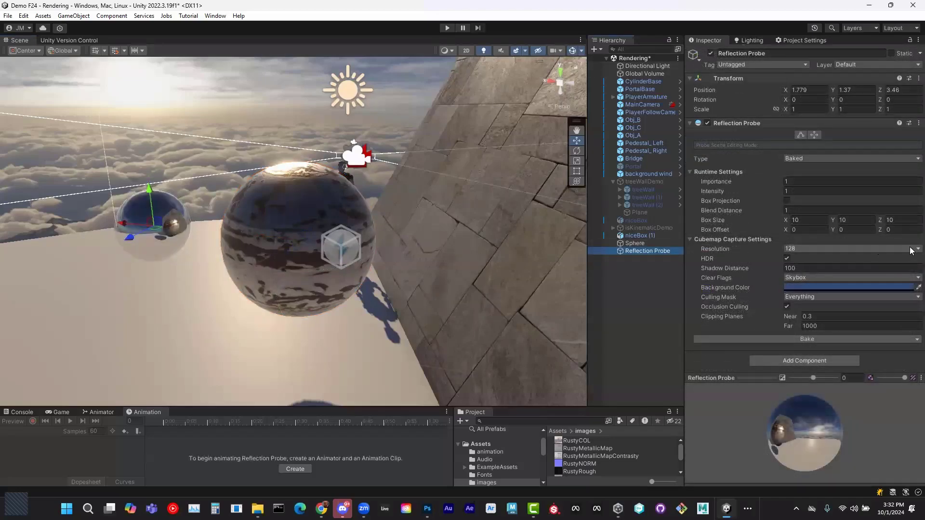
Review the Reflection Probe's available cubemap resolutions, then select the rusty sphere.
{"action": "left_click", "coordinate": [845, 249]}
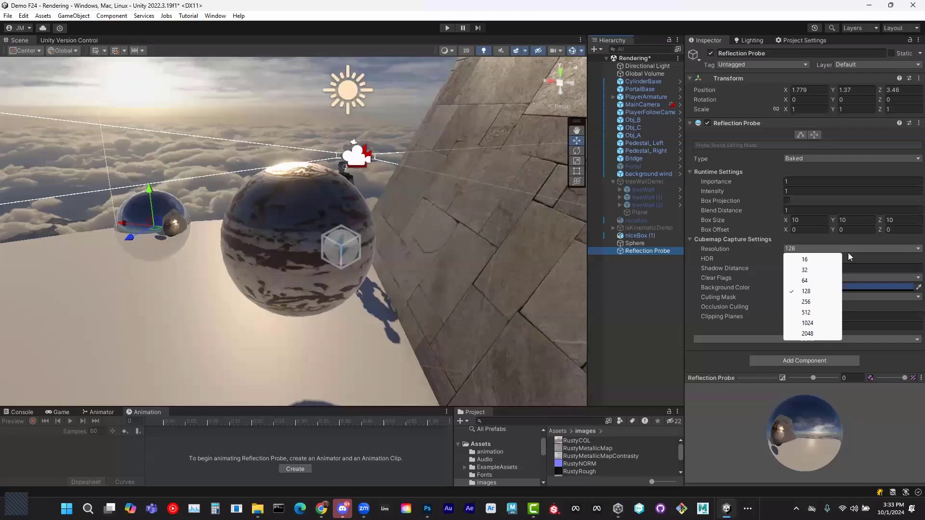
{"action": "left_click", "coordinate": [641, 243]}
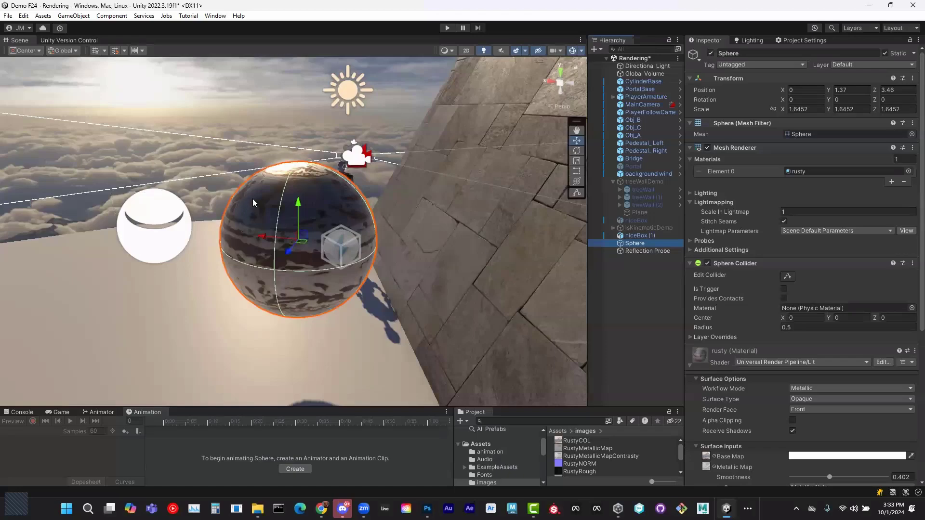
Add a capsule 3D object to the scene near the rusty sphere and the Reflection Probe.
{"action": "scroll", "coordinate": [474, 303], "scroll_direction": "down", "scroll_amount": 10}
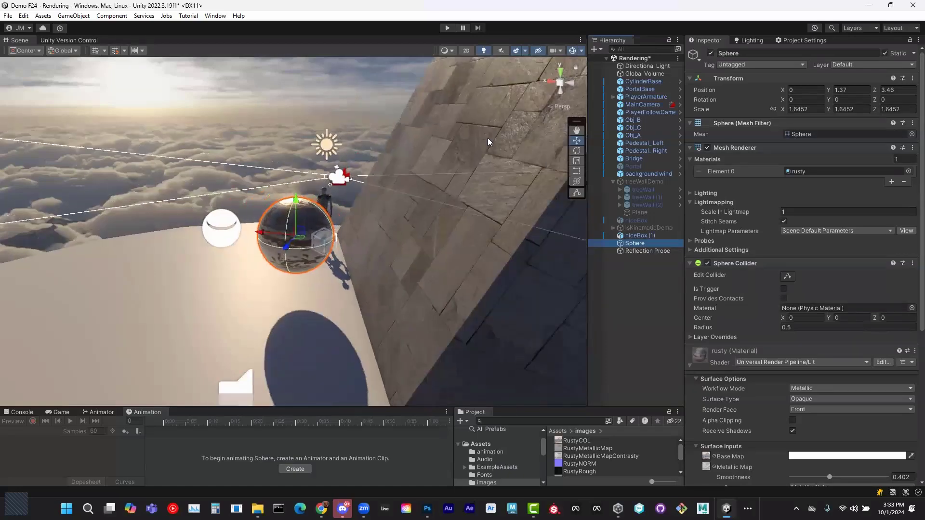
{"action": "left_click", "coordinate": [73, 16]}
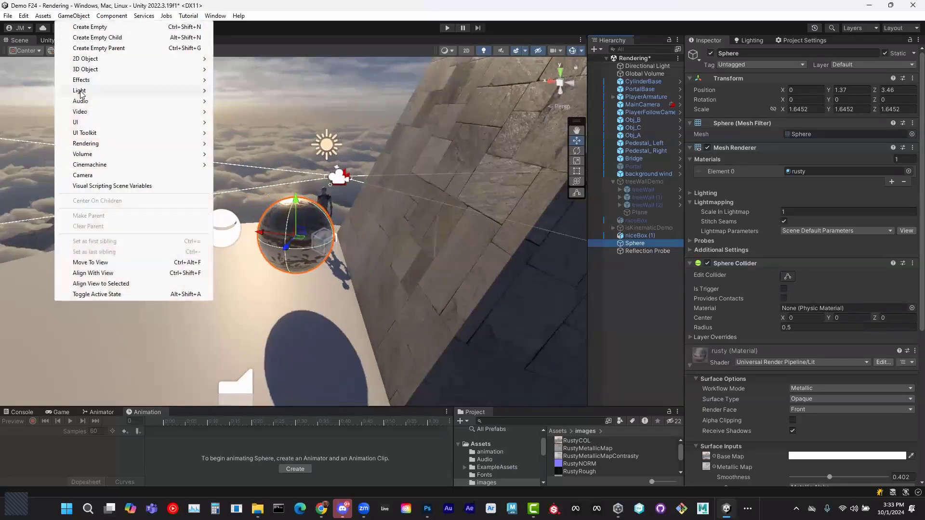
{"action": "mouse_move", "coordinate": [99, 70]}
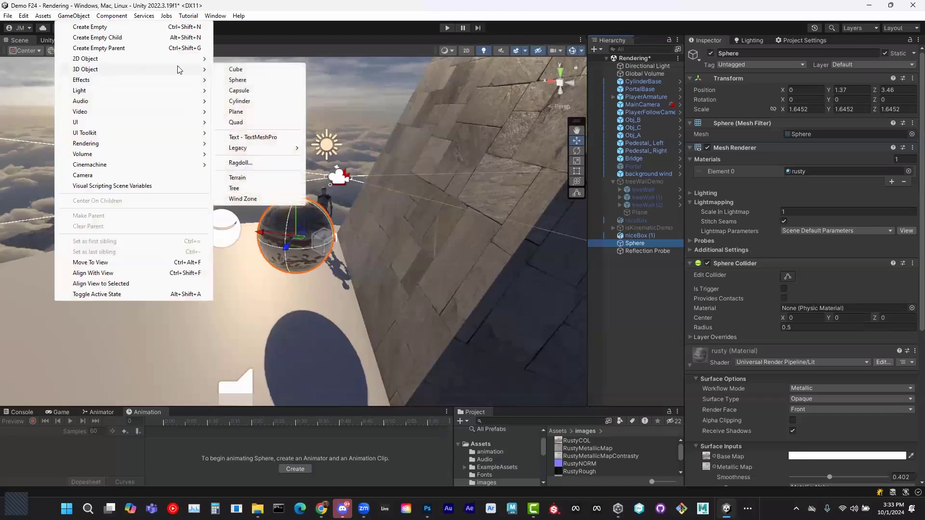
{"action": "left_click", "coordinate": [239, 91]}
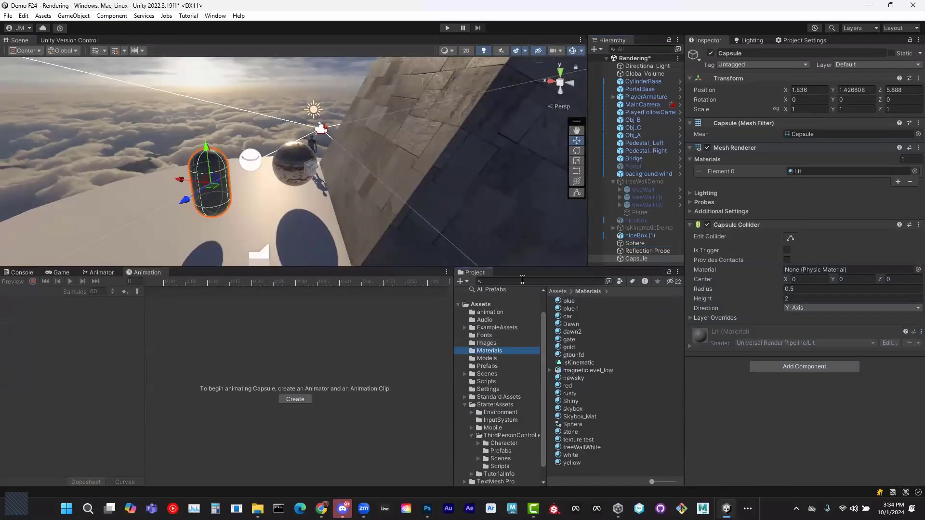
Duplicate the white material in the Materials folder and apply the copy to the capsule.
{"action": "right_click", "coordinate": [596, 434]}
{"action": "left_click", "coordinate": [572, 462]}
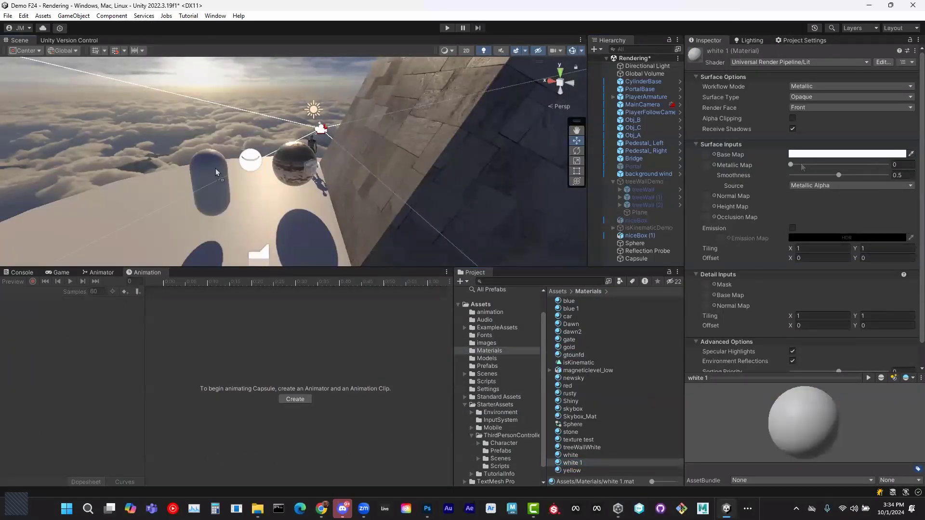
Try the capsule's material with metallic and smoothness both at 1 and examine its reflections up close.
{"action": "left_click_drag", "start_coordinate": [790, 165], "coordinate": [910, 168]}
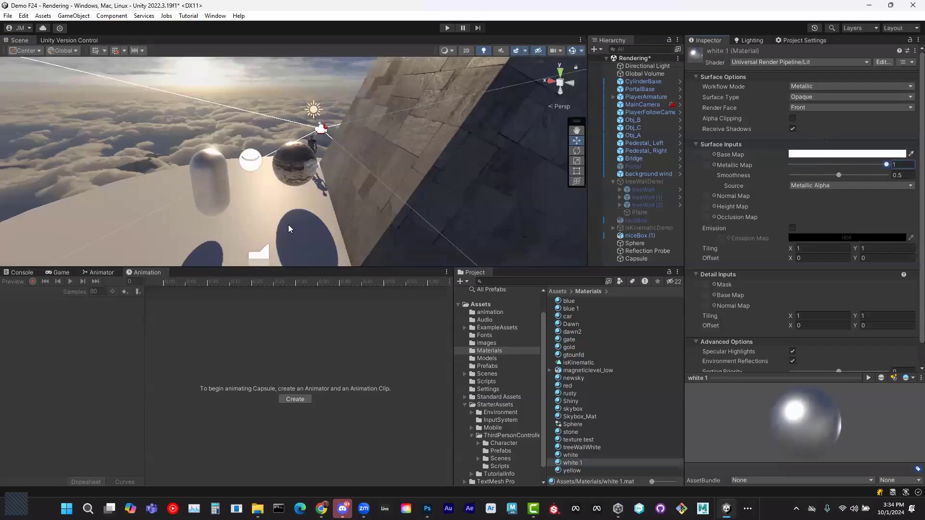
{"action": "left_click_drag", "start_coordinate": [243, 183], "coordinate": [400, 163], "text": "alt"}
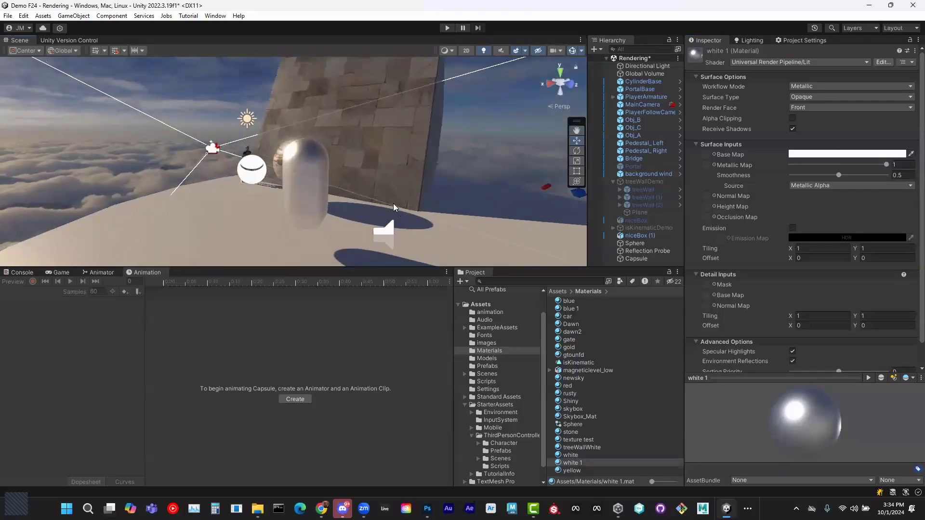
{"action": "scroll", "coordinate": [402, 169], "scroll_direction": "up", "scroll_amount": 5}
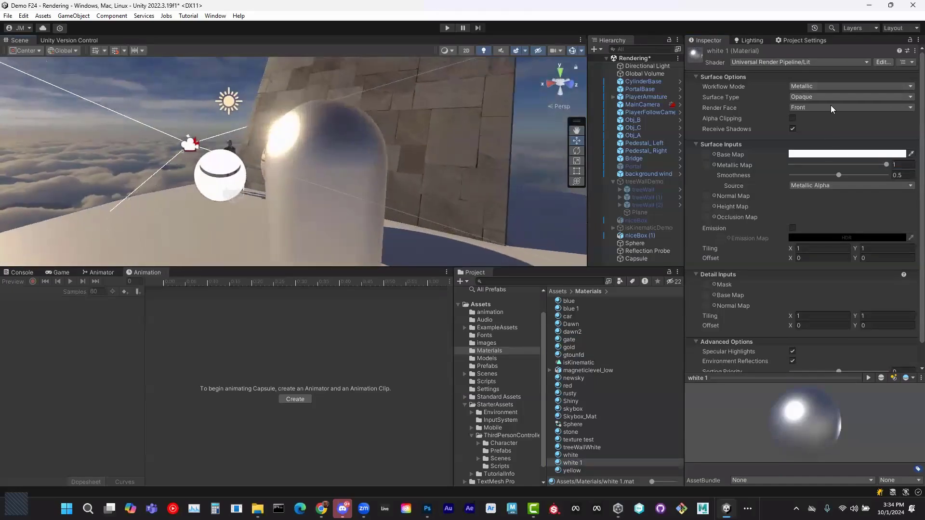
{"action": "left_click_drag", "start_coordinate": [839, 176], "coordinate": [911, 175]}
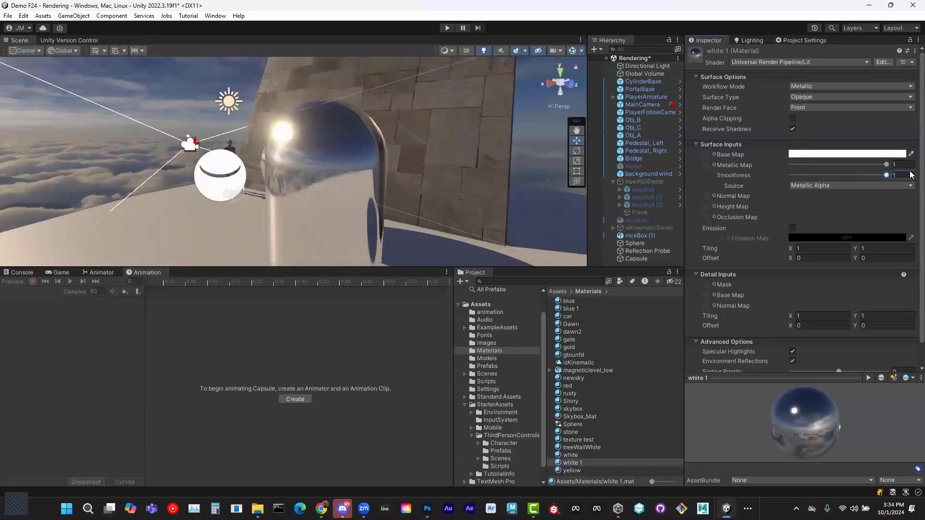
{"action": "left_click_drag", "start_coordinate": [448, 193], "coordinate": [457, 170], "text": "alt"}
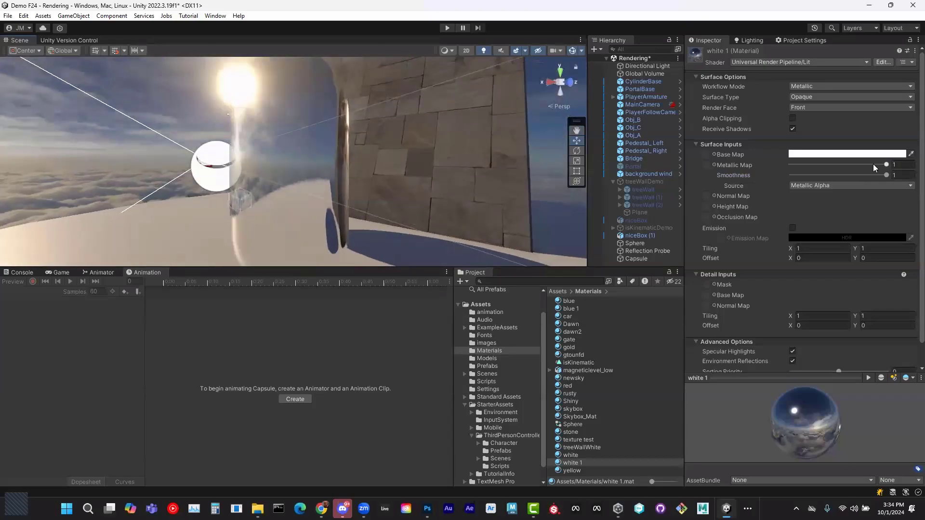
Adjust the capsule's material to metallic 0.909 and smoothness 0.928 while comparing the reflections across its surface.
{"action": "left_click_drag", "start_coordinate": [885, 166], "coordinate": [915, 165]}
{"action": "left_click_drag", "start_coordinate": [886, 175], "coordinate": [796, 174]}
{"action": "left_click_drag", "start_coordinate": [868, 161], "coordinate": [862, 154]}
{"action": "left_click_drag", "start_coordinate": [404, 182], "coordinate": [501, 165], "text": "alt"}
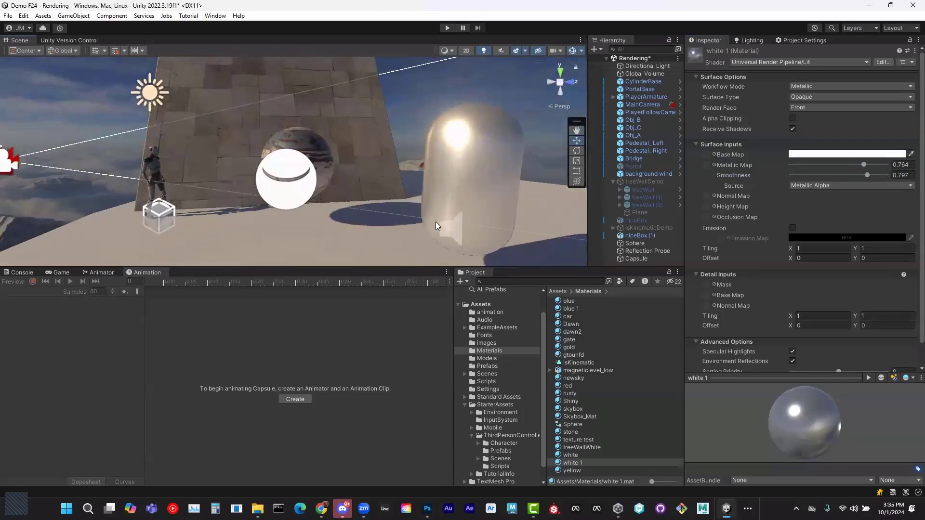
{"action": "left_click_drag", "start_coordinate": [863, 164], "coordinate": [879, 177]}
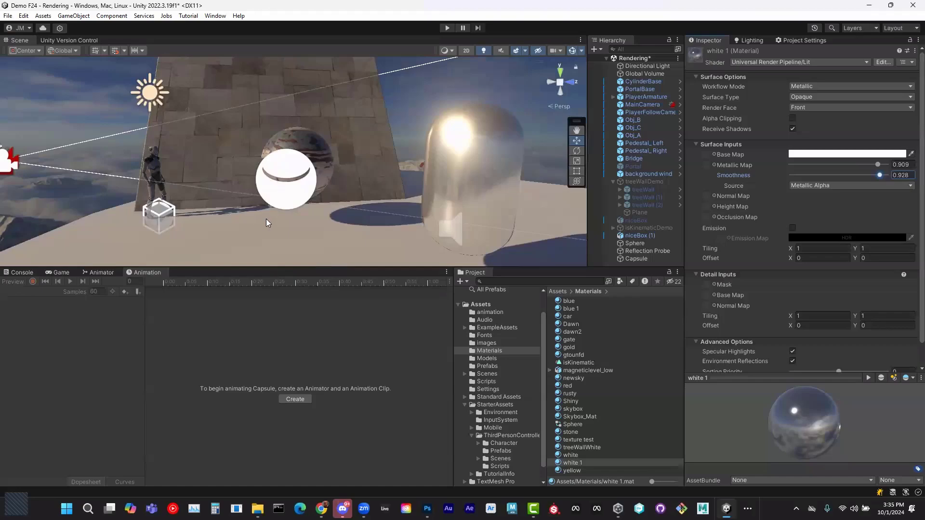